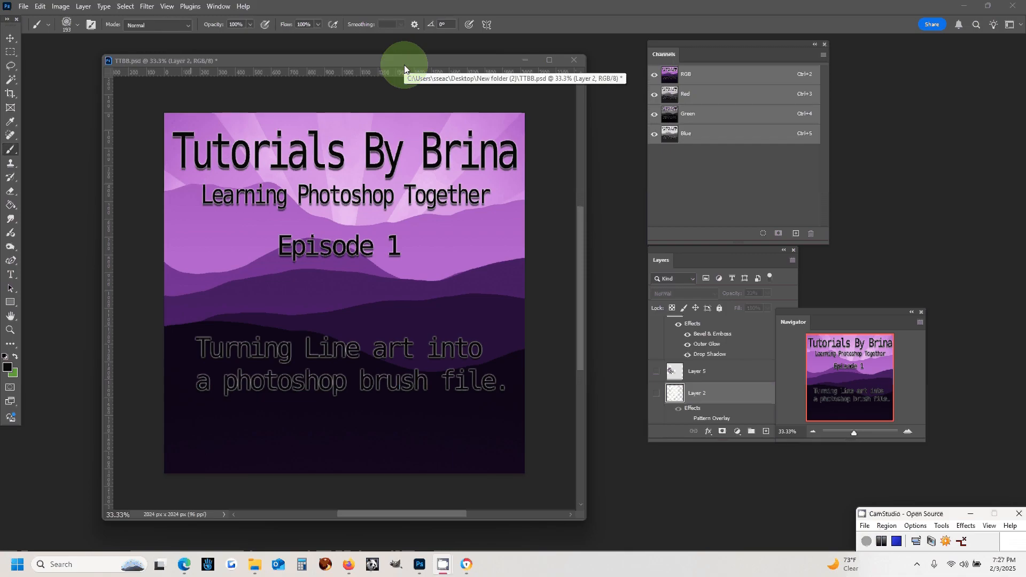
# Step: Move the TTBB.psd document window down out of the way to clear the workspace
pyautogui.moveTo(405, 69); pyautogui.dragTo(354, 528)
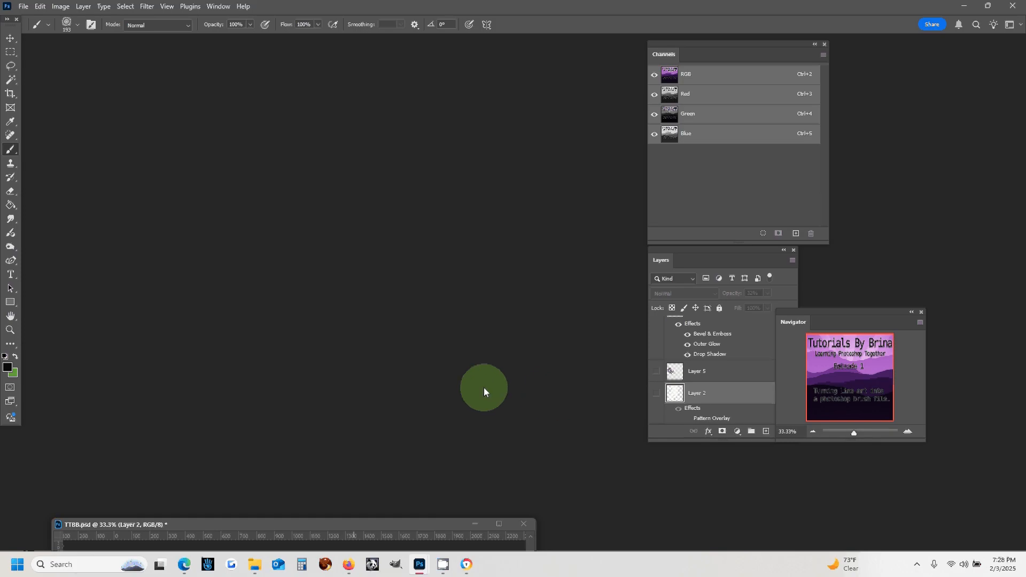
pyautogui.click(25, 7)
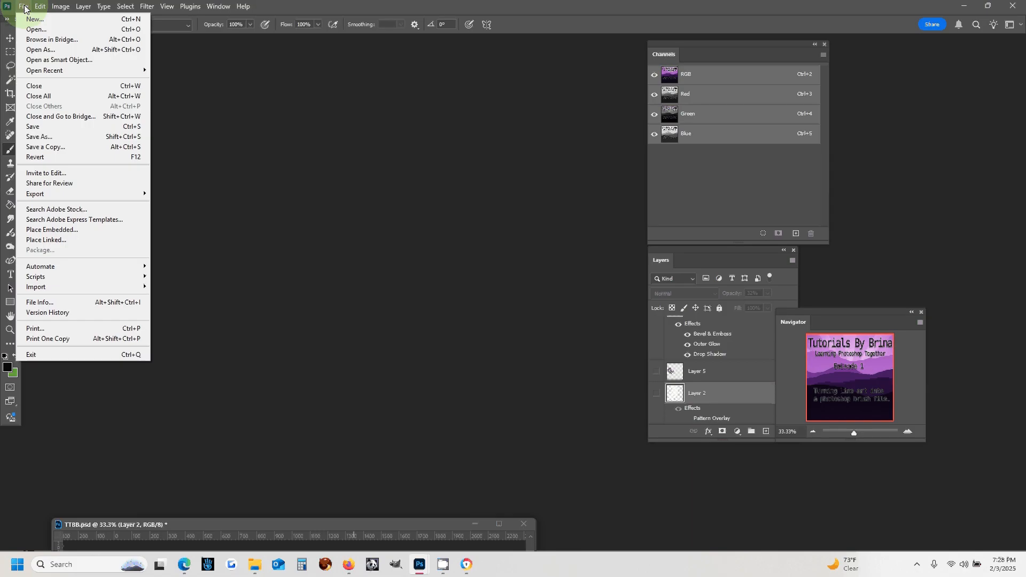
pyautogui.click(37, 30)
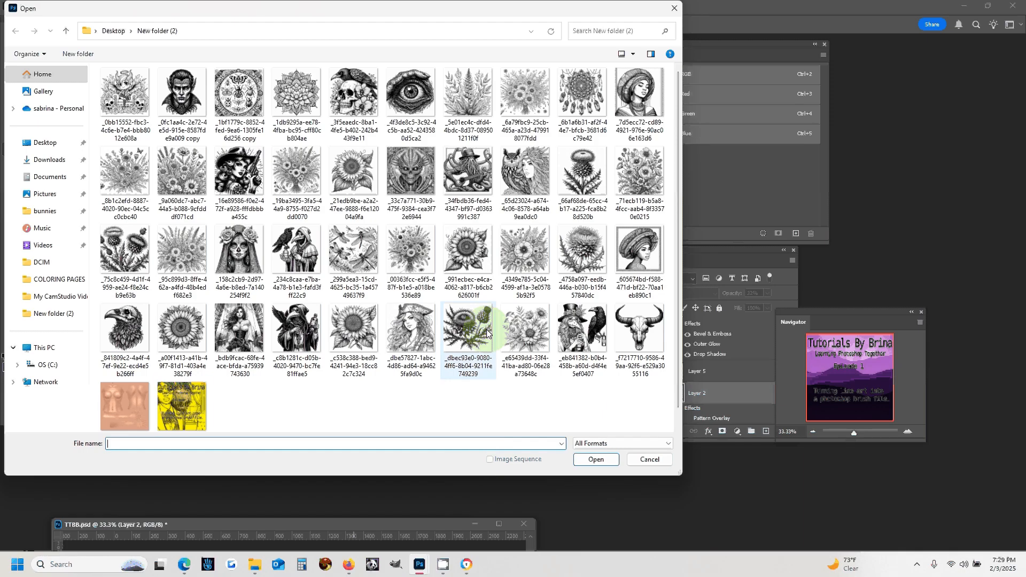
pyautogui.click(466, 340)
pyautogui.doubleClick(466, 340)
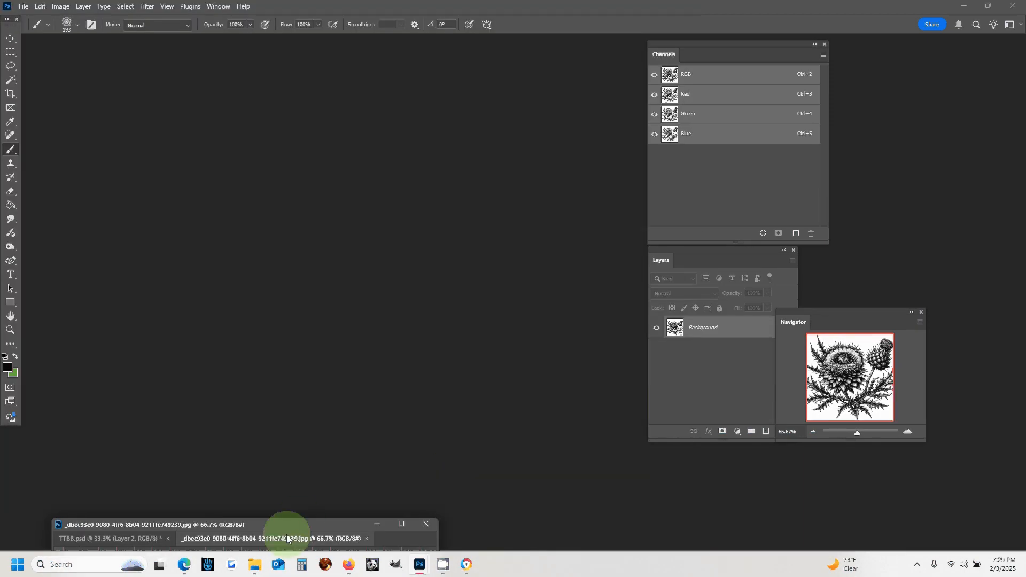
pyautogui.moveTo(279, 537); pyautogui.dragTo(256, 86)
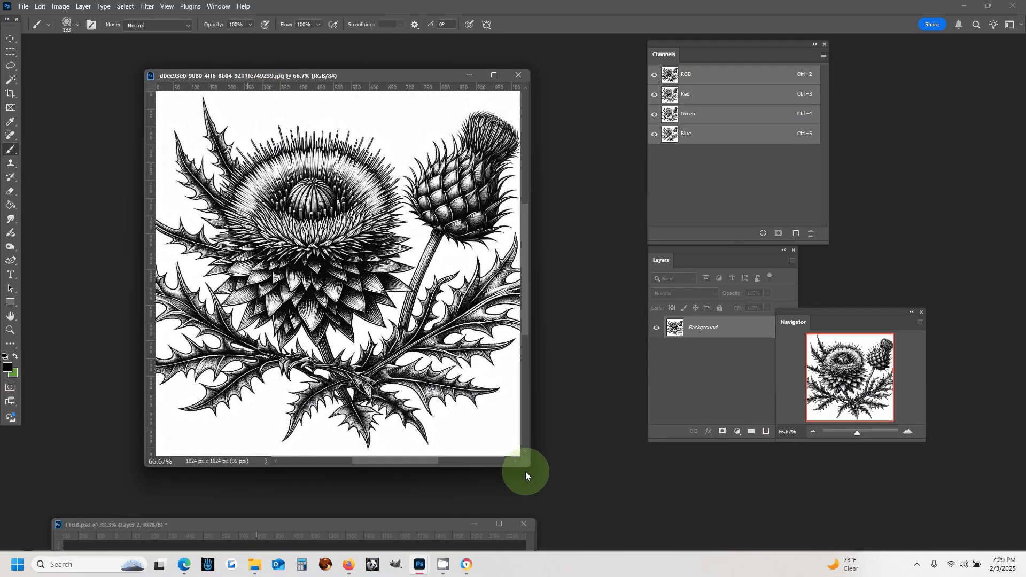
pyautogui.moveTo(528, 467); pyautogui.dragTo(539, 422)
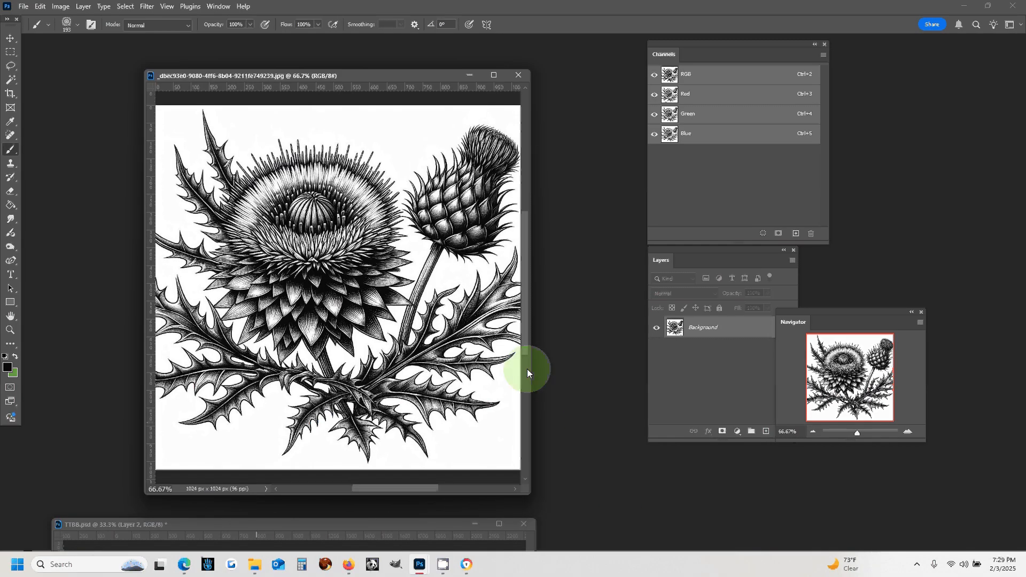
pyautogui.moveTo(527, 370); pyautogui.dragTo(670, 376)
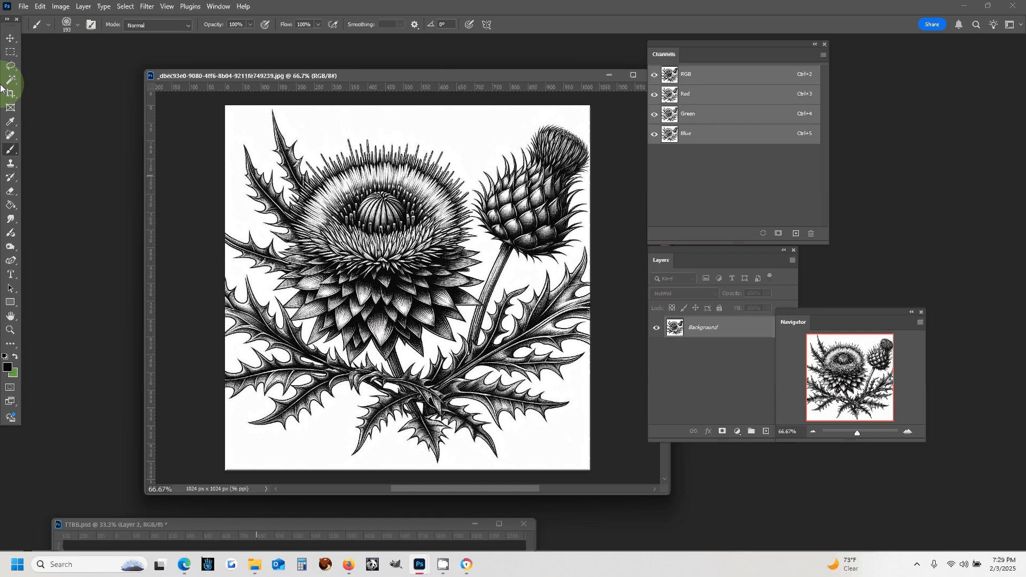
pyautogui.click(10, 52)
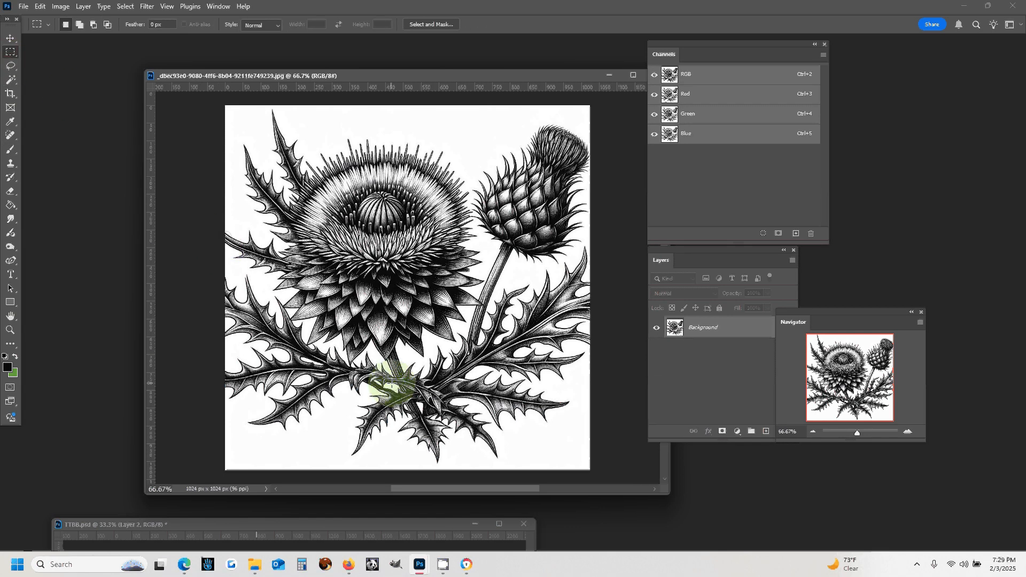
pyautogui.moveTo(577, 80); pyautogui.dragTo(502, 75)
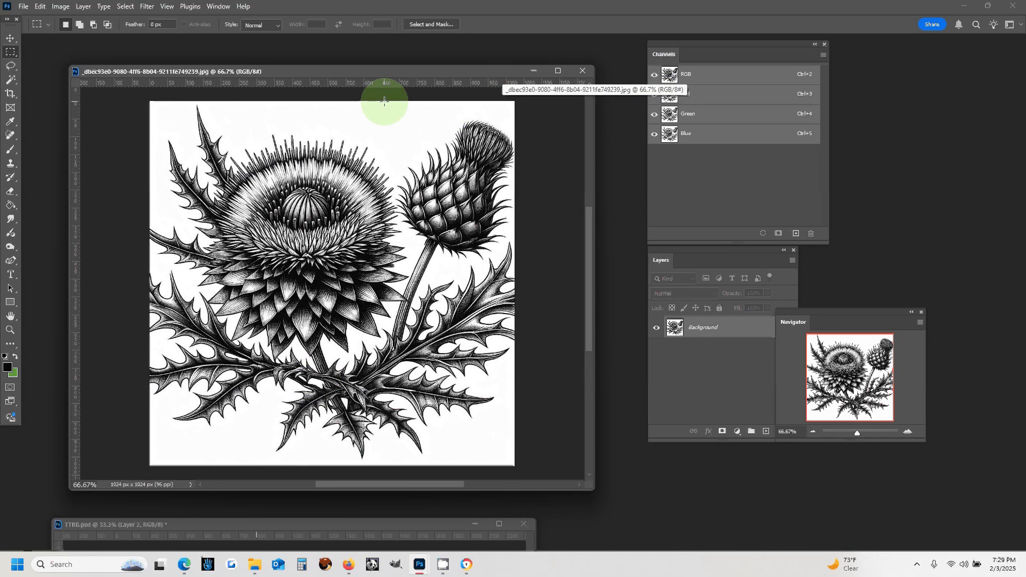
pyautogui.moveTo(384, 101); pyautogui.dragTo(522, 265)
pyautogui.click(582, 70)
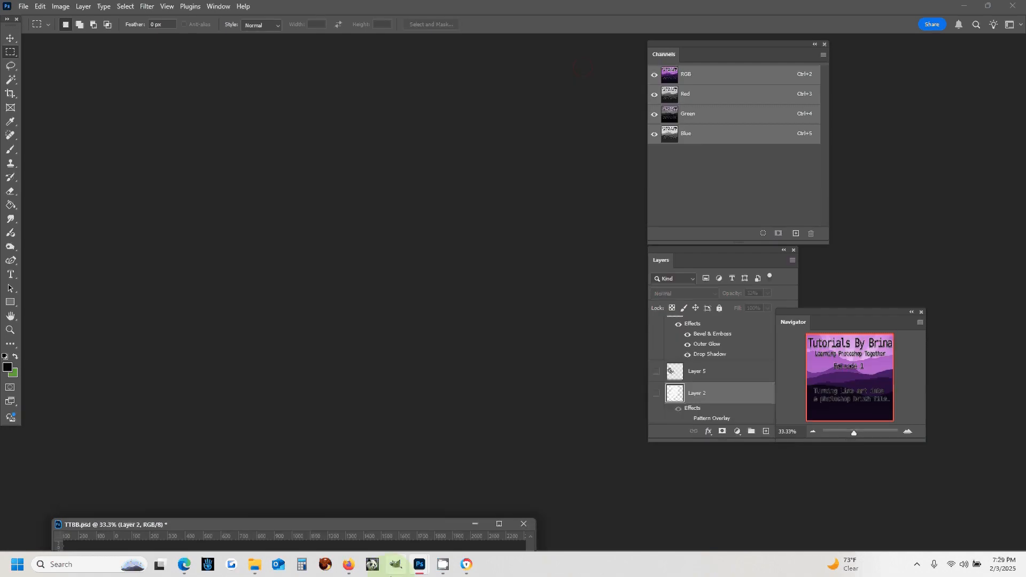
# Step: Switch to the New folder (2) window in File Explorer and open its sunflower image with leaves and curling tendrils in Photoshop
pyautogui.moveTo(251, 572)
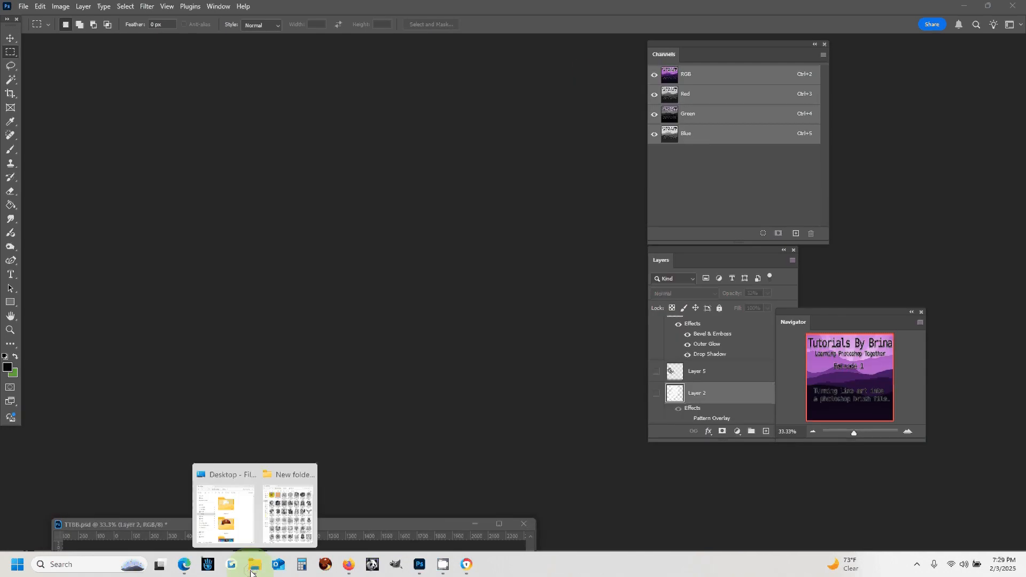
pyautogui.moveTo(282, 483)
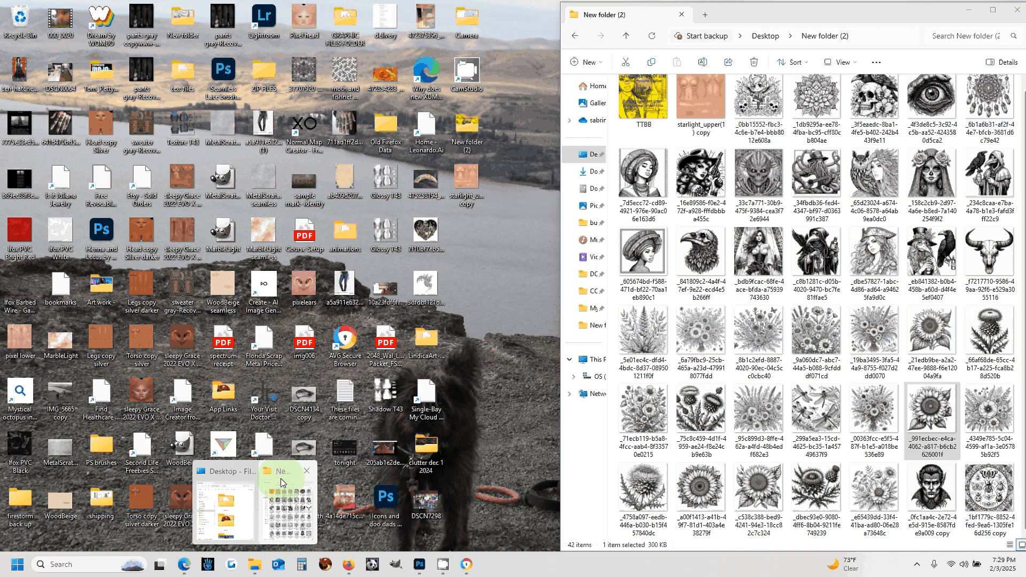
pyautogui.click(281, 483)
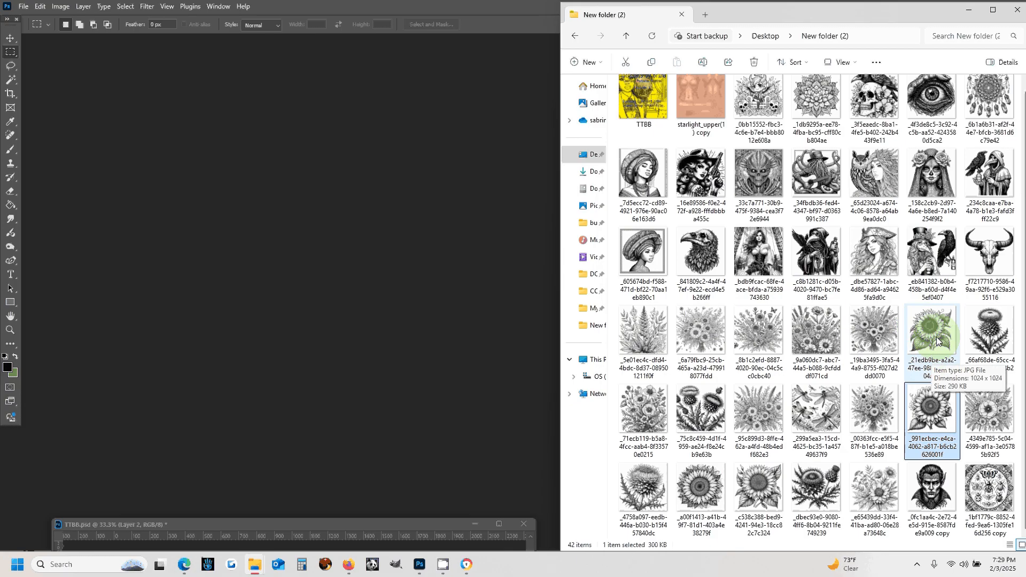
pyautogui.moveTo(936, 340); pyautogui.dragTo(332, 327)
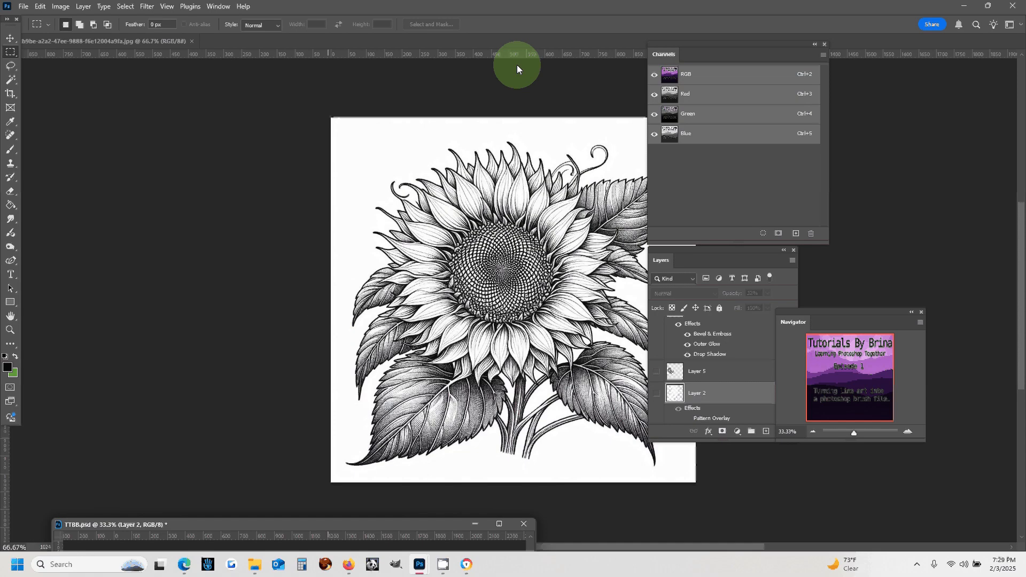
# Step: Float the sunflower image in its own window and place it in the middle of the workspace
pyautogui.moveTo(514, 40); pyautogui.dragTo(339, 337)
pyautogui.click(294, 122)
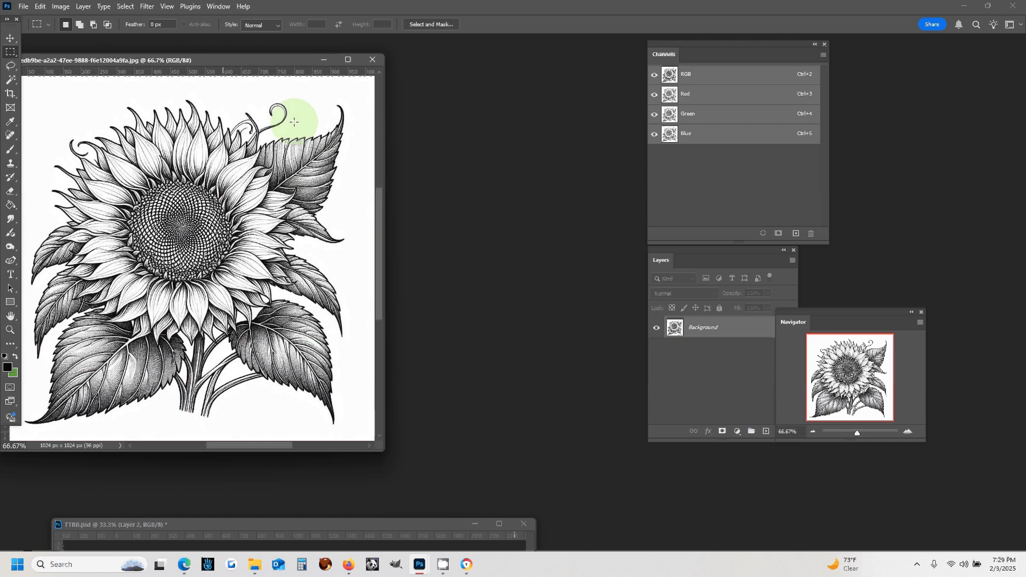
pyautogui.moveTo(216, 59); pyautogui.dragTo(400, 73)
pyautogui.click(400, 199)
pyautogui.click(364, 90)
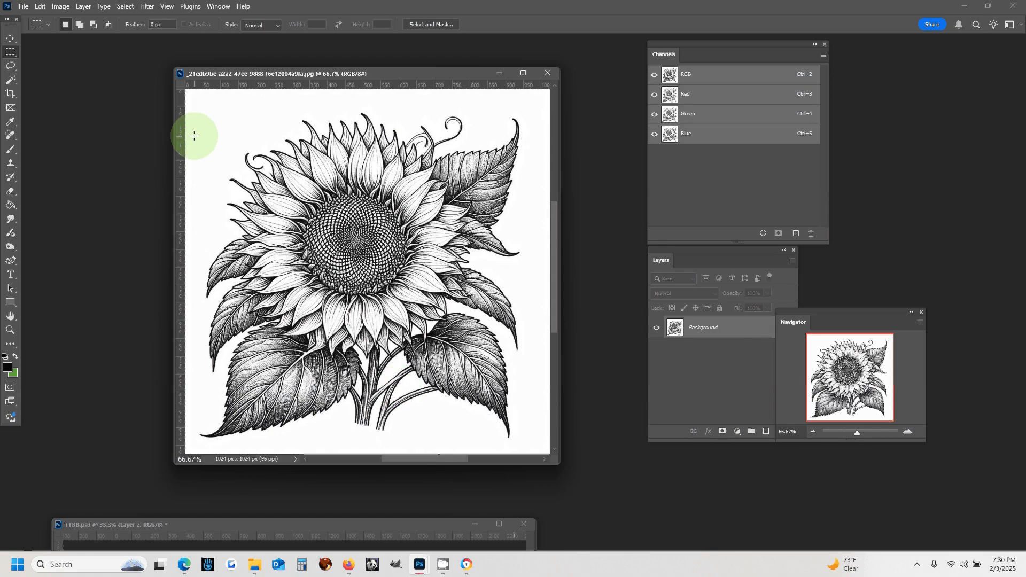
# Step: Convert the sunflower image to Grayscale mode
pyautogui.click(62, 7)
pyautogui.moveTo(81, 18)
pyautogui.click(193, 30)
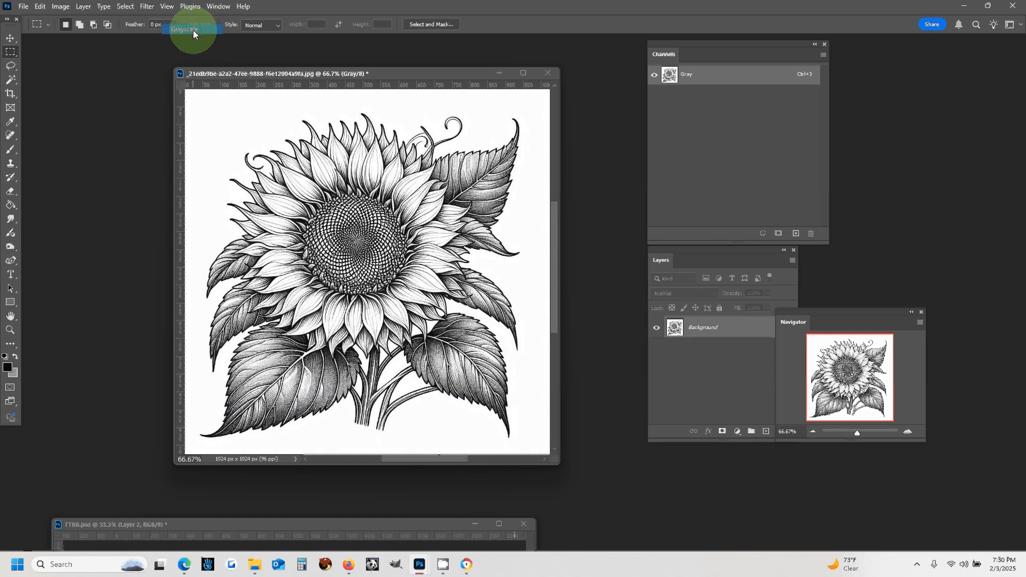
# Step: Rearrange the Channels and Layers panels beside the sunflower image so that they do not overlap, and shift the image window slightly
pyautogui.moveTo(706, 58); pyautogui.dragTo(639, 72)
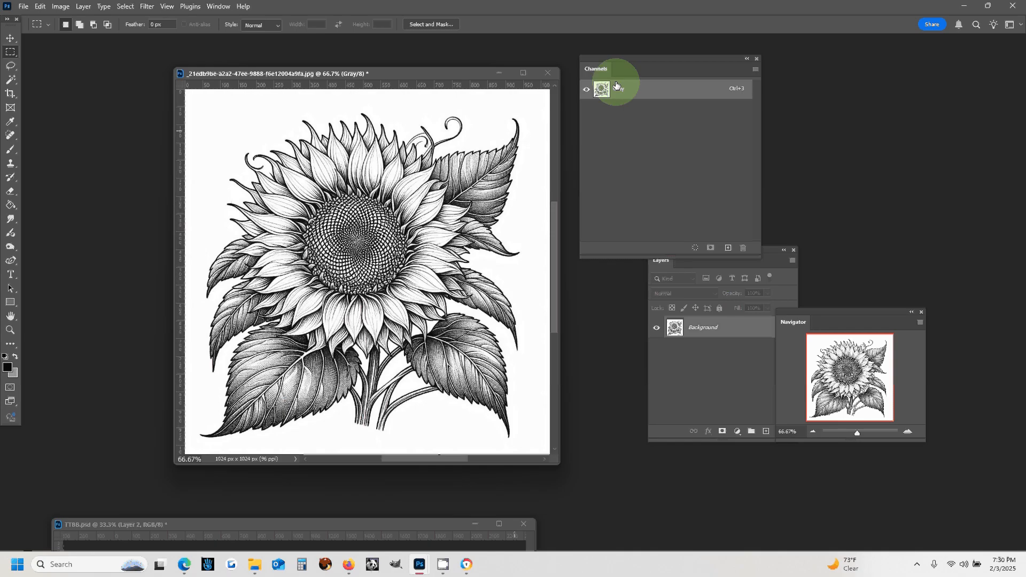
pyautogui.moveTo(765, 251); pyautogui.dragTo(732, 290)
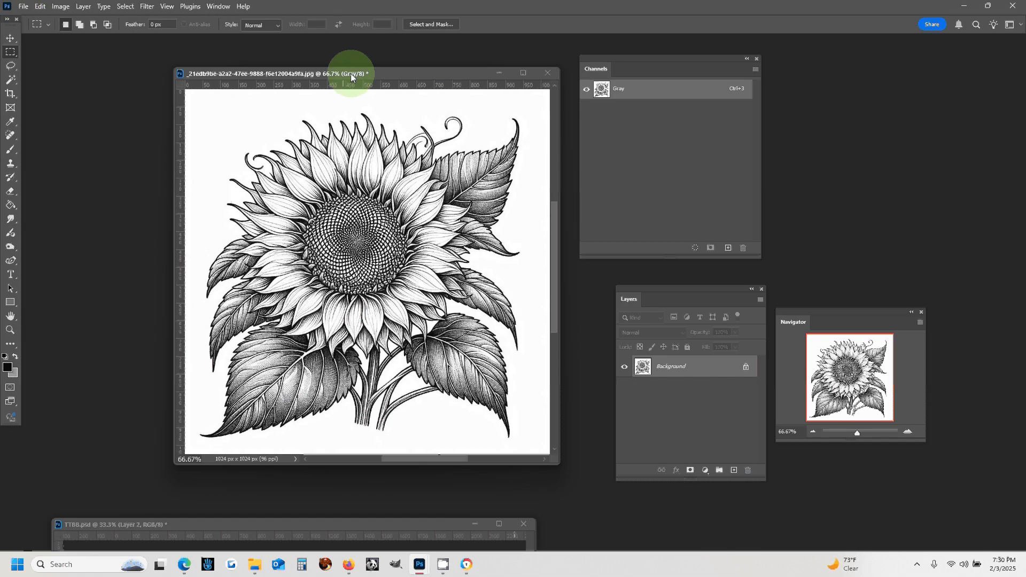
pyautogui.moveTo(350, 73); pyautogui.dragTo(334, 72)
# Step: Start a Brightness/Contrast adjustment on the sunflower image and try a brightness of -148
pyautogui.click(61, 6)
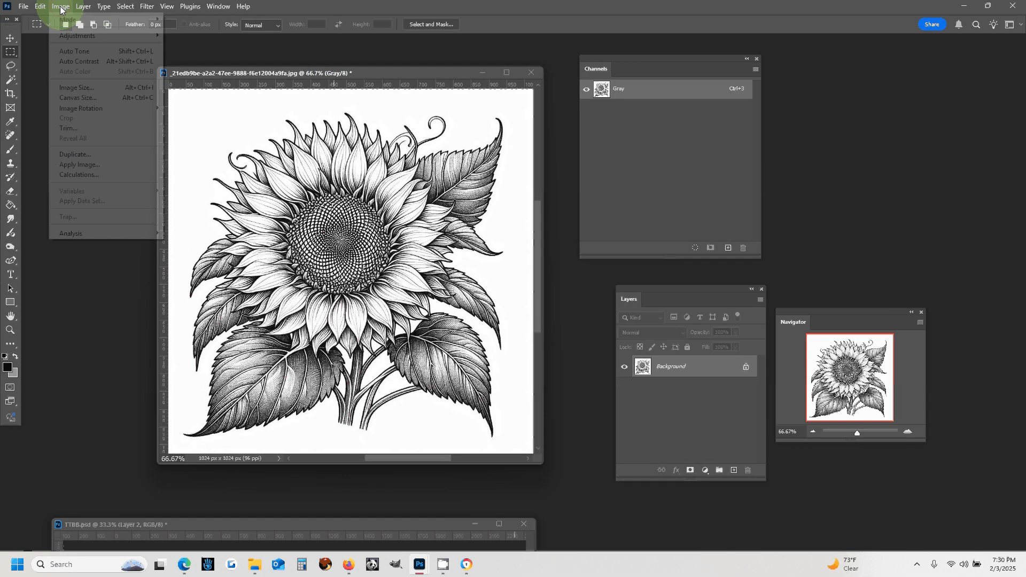
pyautogui.moveTo(65, 38)
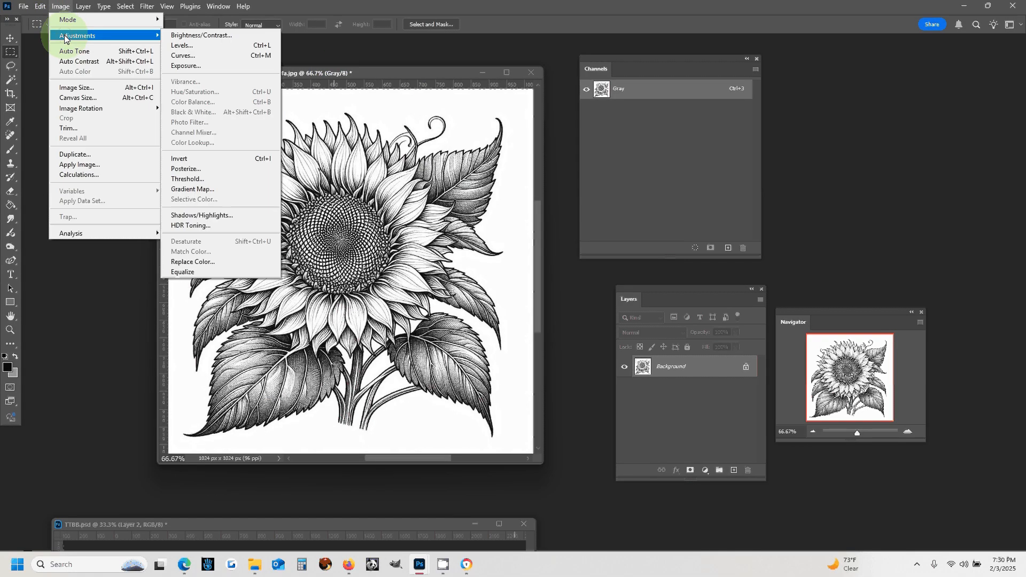
pyautogui.click(235, 42)
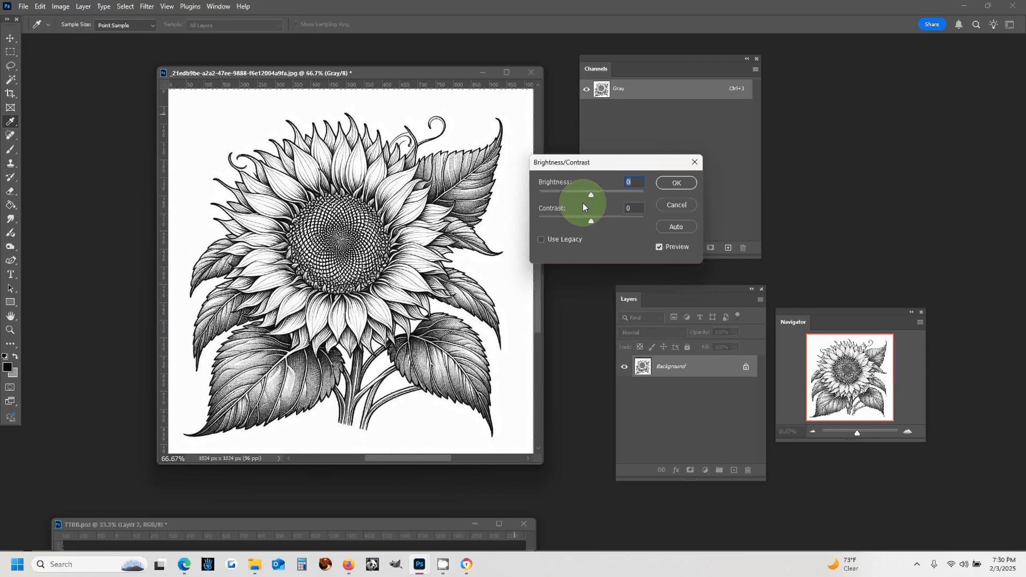
pyautogui.moveTo(591, 195); pyautogui.dragTo(539, 199)
pyautogui.click(430, 158)
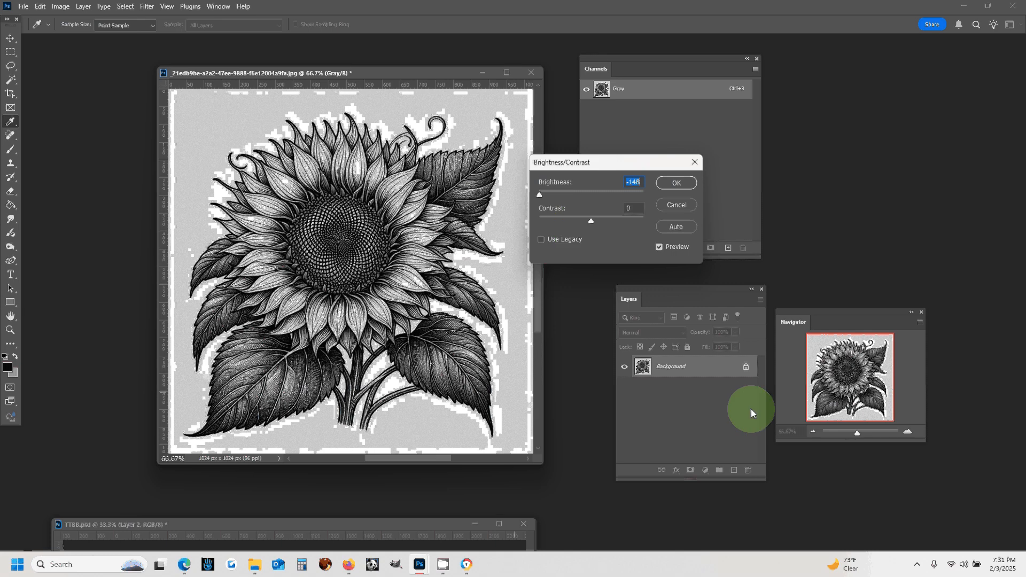
# Step: Try brightness values of 46 and 150 on the sunflower, checking the effect on its leaves and petals
pyautogui.moveTo(629, 196); pyautogui.dragTo(607, 197)
pyautogui.click(376, 369)
pyautogui.click(427, 358)
pyautogui.click(266, 389)
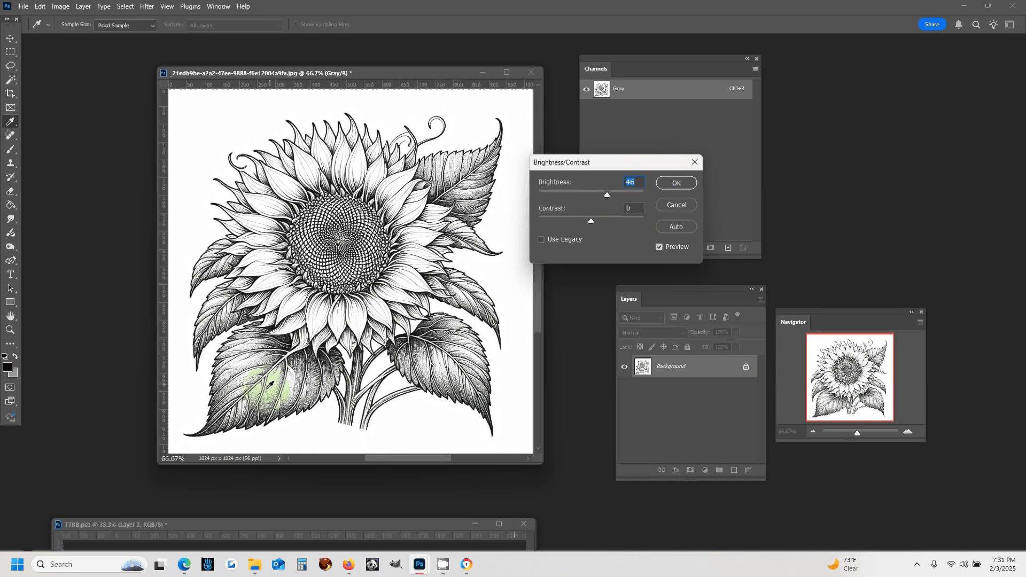
pyautogui.click(245, 287)
pyautogui.click(316, 139)
pyautogui.click(632, 205)
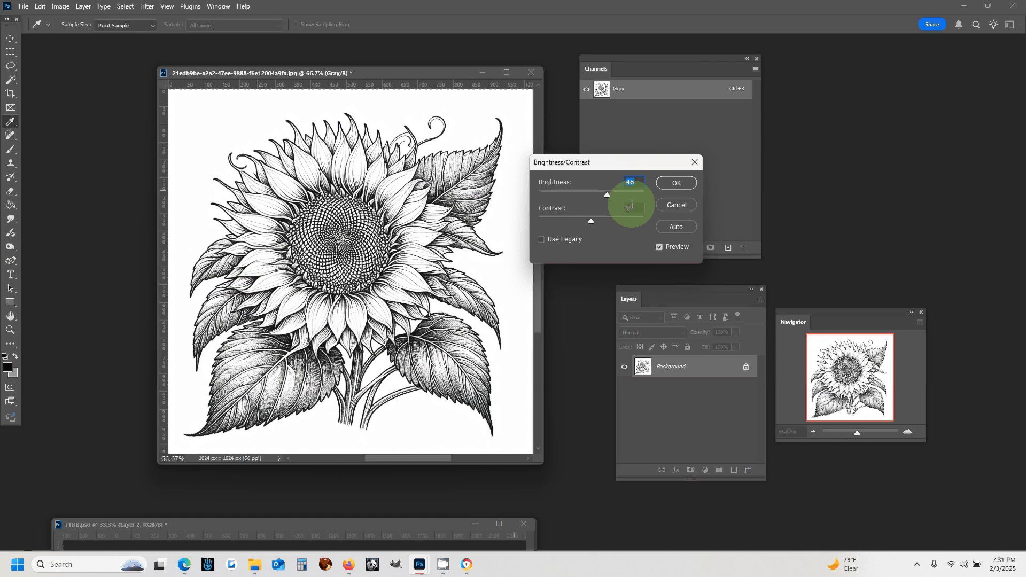
pyautogui.click(647, 195)
pyautogui.click(234, 402)
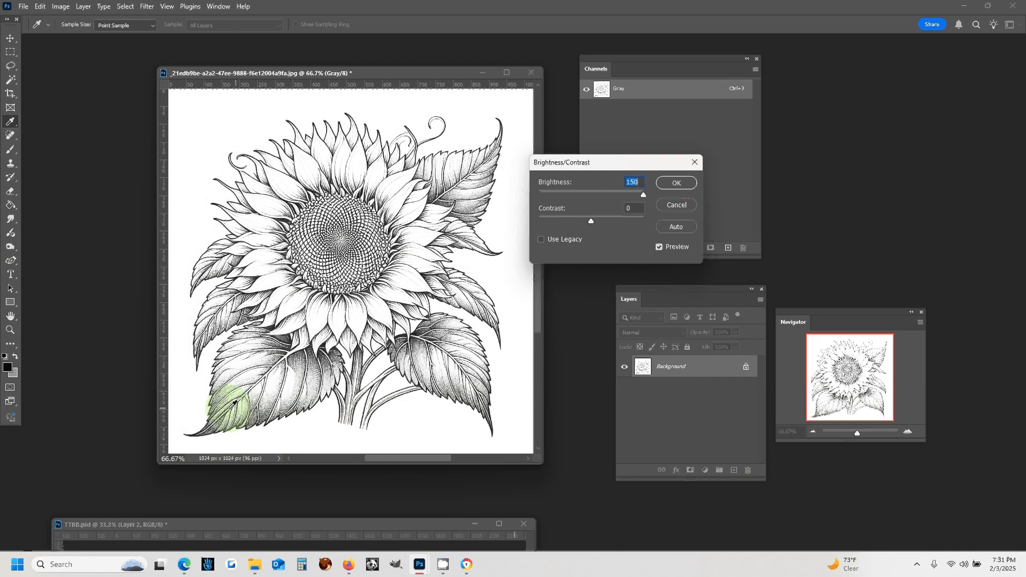
pyautogui.click(896, 319)
pyautogui.click(684, 236)
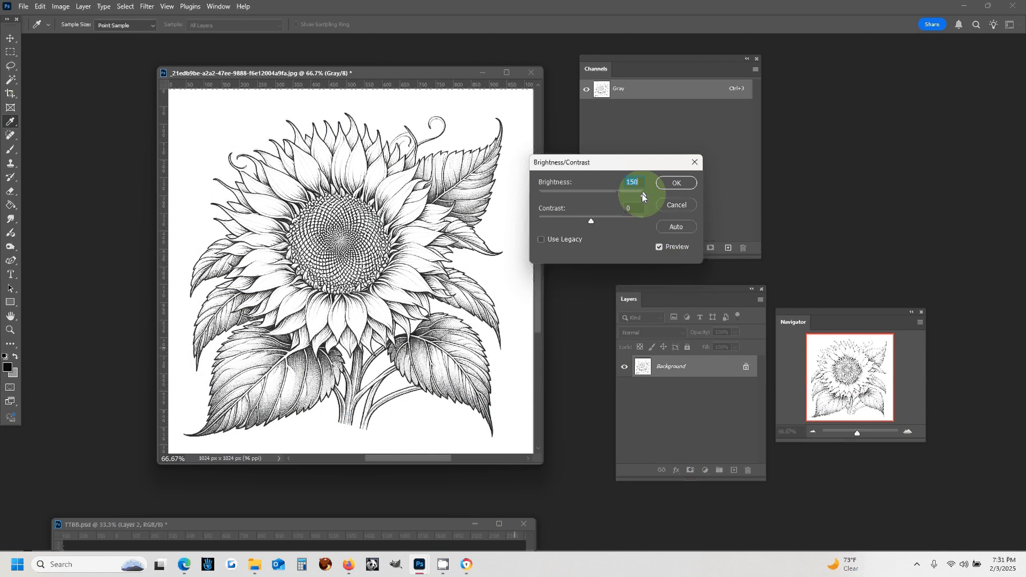
# Step: Set the sunflower's brightness to 78 and contrast to 72 and apply the adjustment
pyautogui.moveTo(640, 195); pyautogui.dragTo(617, 202)
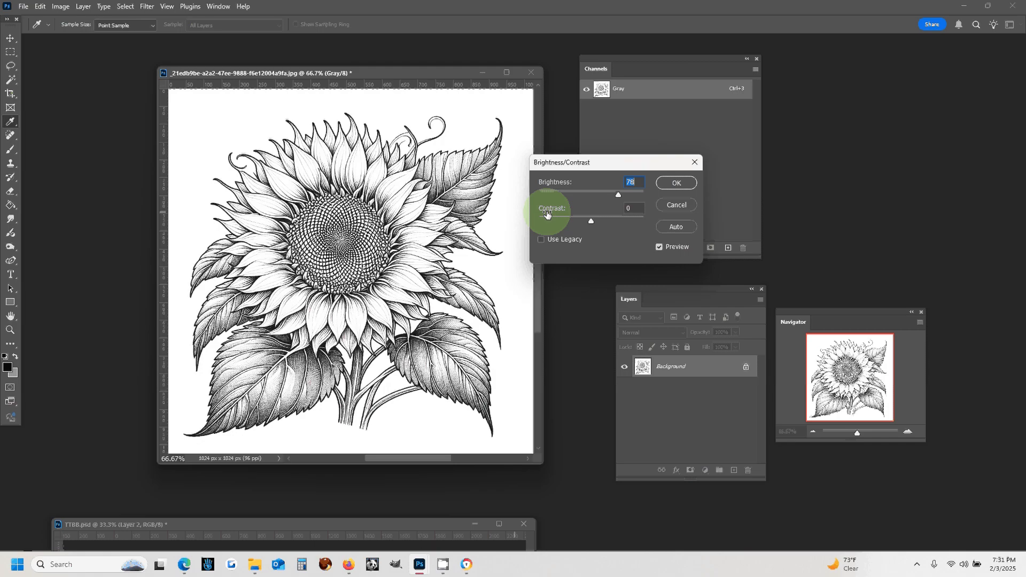
pyautogui.moveTo(591, 221)
pyautogui.mouseDown()
pyautogui.moveTo(667, 226)
pyautogui.moveTo(544, 228)
pyautogui.moveTo(629, 220)
pyautogui.mouseUp()
pyautogui.click(457, 451)
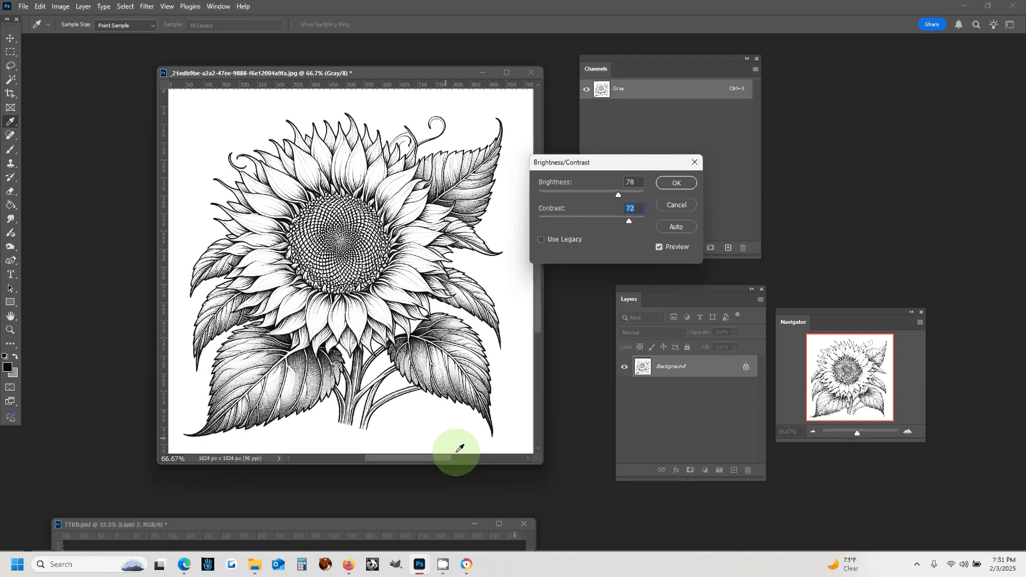
pyautogui.click(511, 413)
pyautogui.click(628, 242)
pyautogui.click(681, 177)
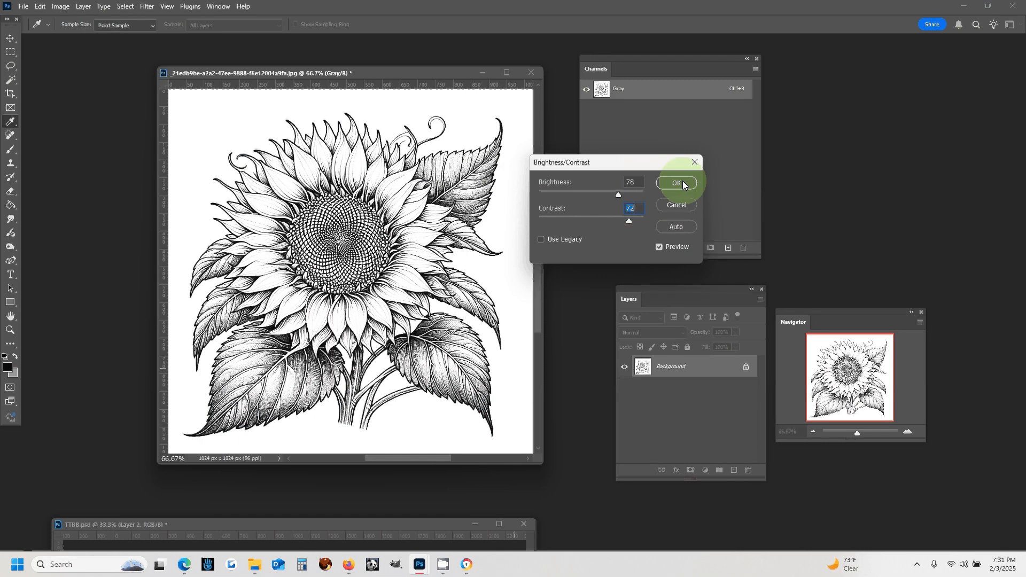
pyautogui.press('m')
pyautogui.click(662, 405)
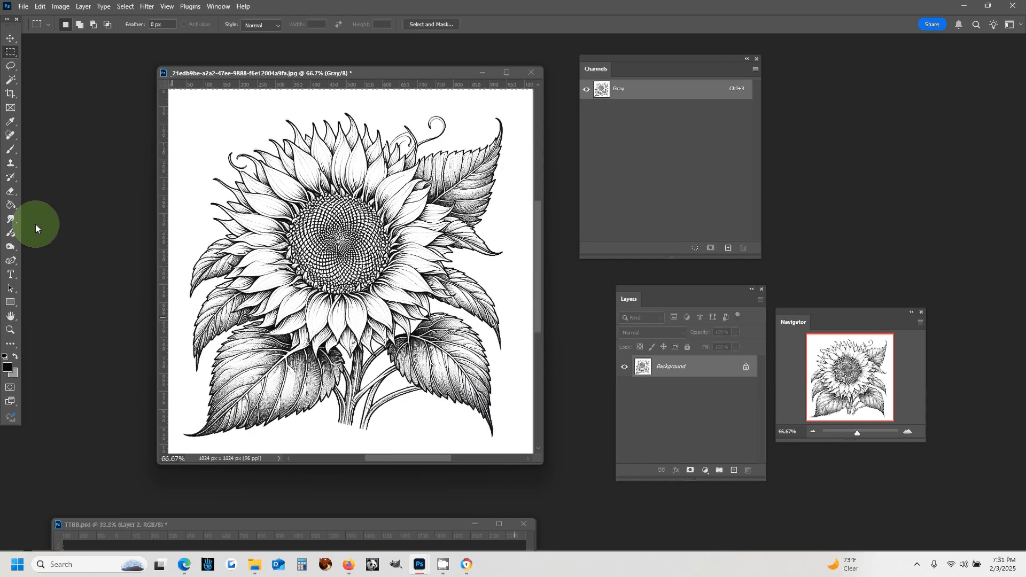
# Step: Examine the line edges and background around the sunflower's upper petal tips at 400% magnification
pyautogui.click(10, 331)
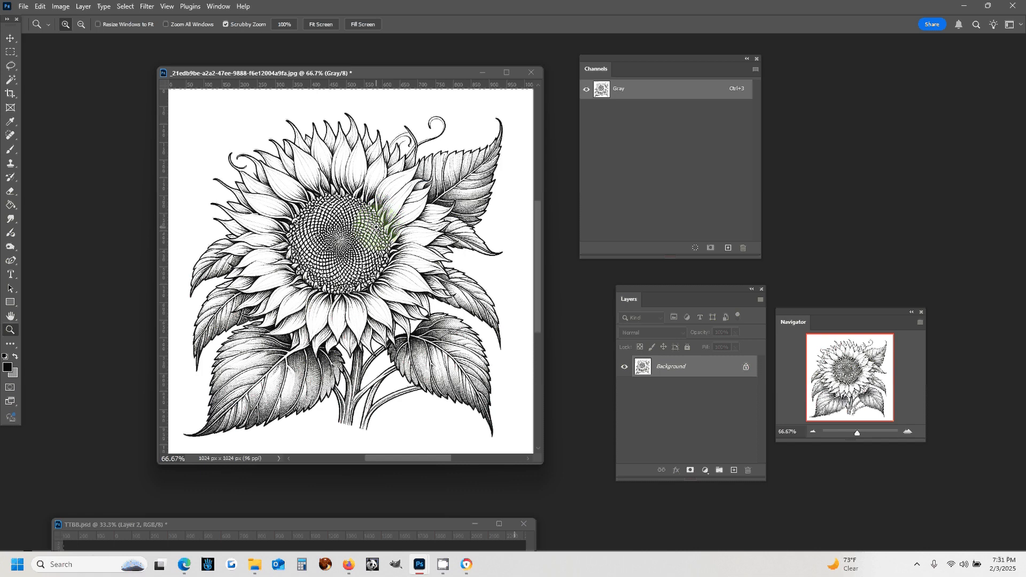
pyautogui.moveTo(369, 148); pyautogui.dragTo(369, 148)
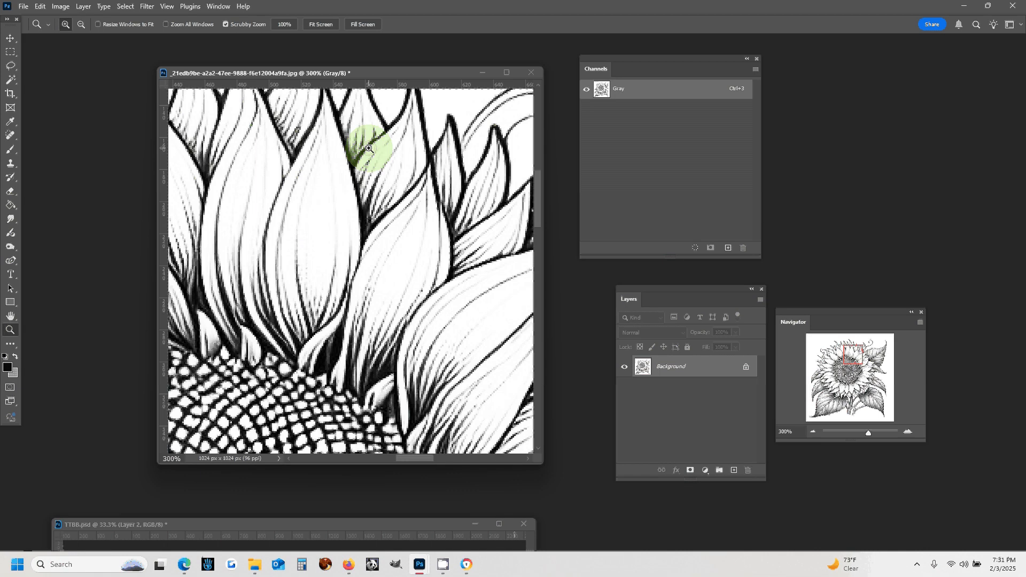
pyautogui.scroll(5, 393, 258)
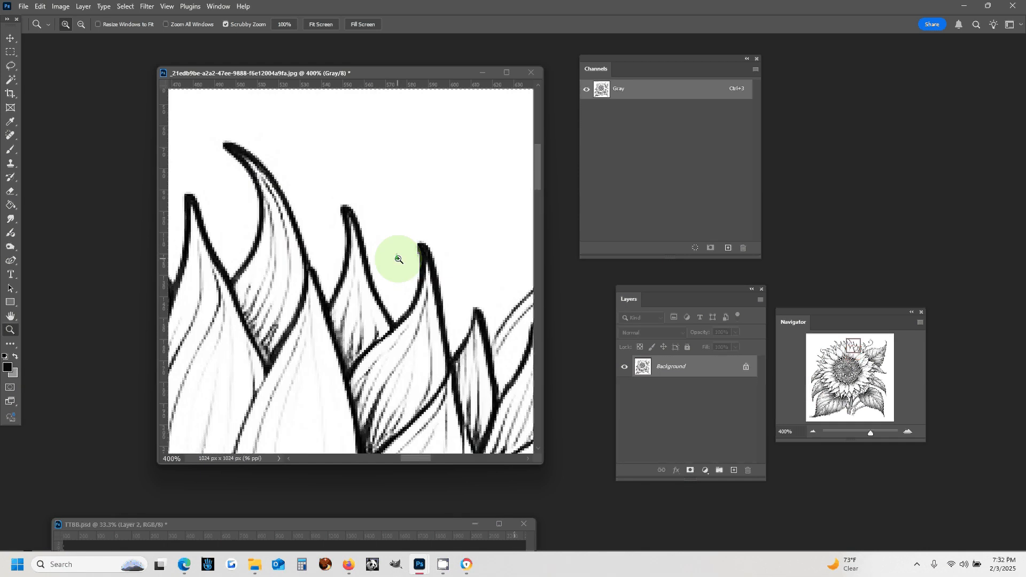
pyautogui.click(329, 308)
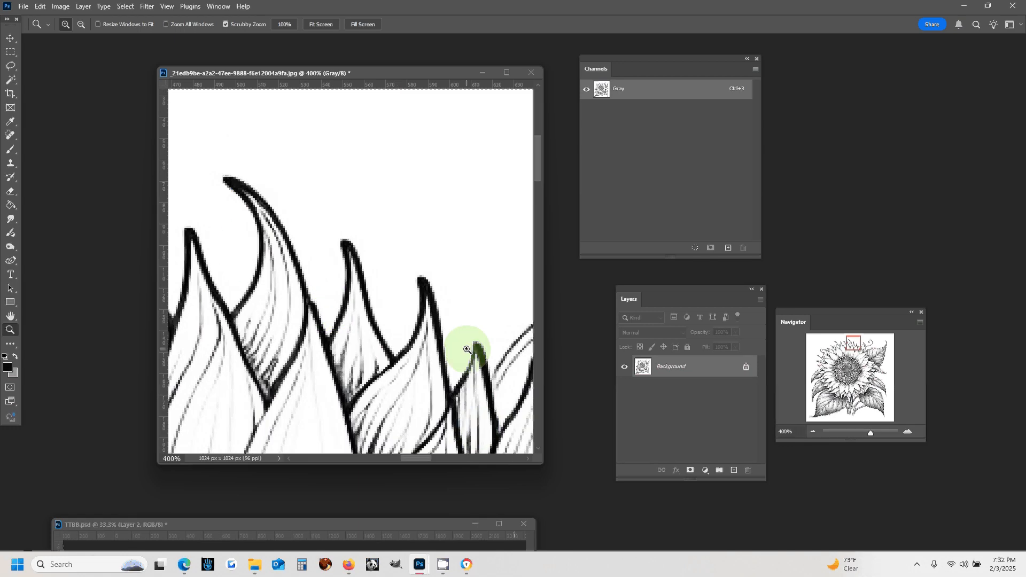
# Step: Examine the upper petals close up and check the whole sunflower at 66.67% magnification
pyautogui.scroll(-3, 469, 344)
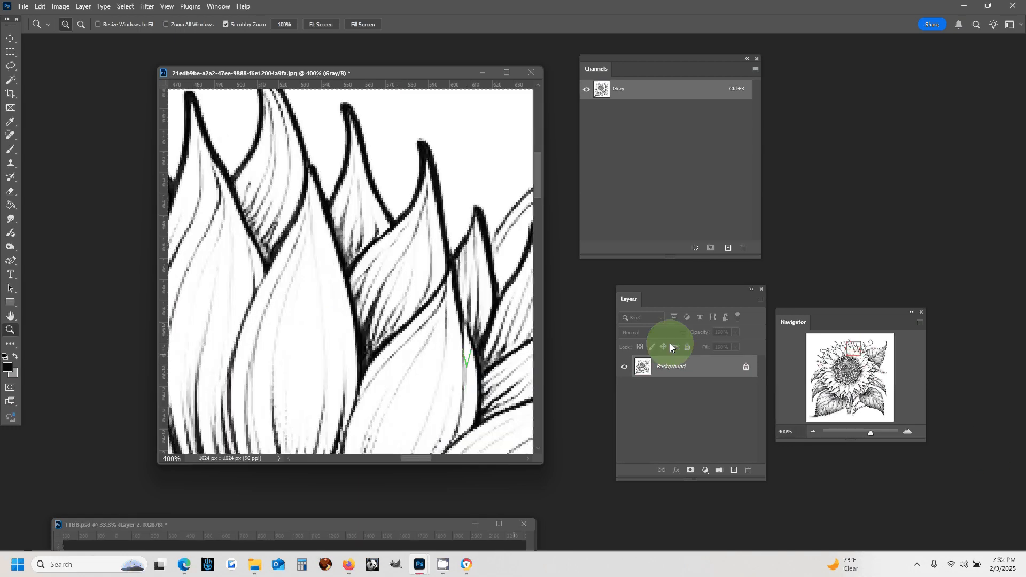
pyautogui.click(813, 432)
pyautogui.click(813, 432)
pyautogui.click(813, 432)
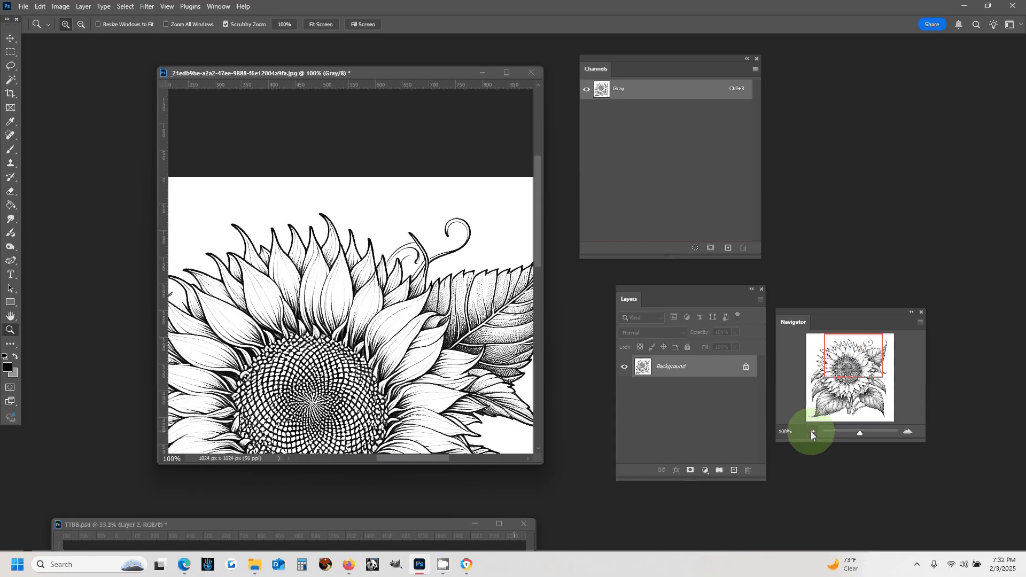
pyautogui.click(812, 432)
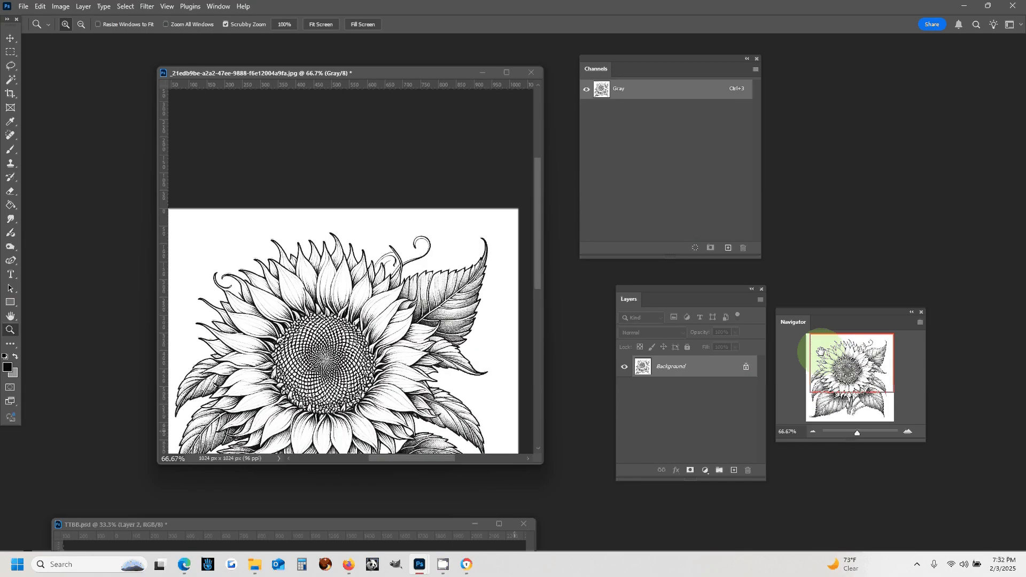
pyautogui.click(823, 385)
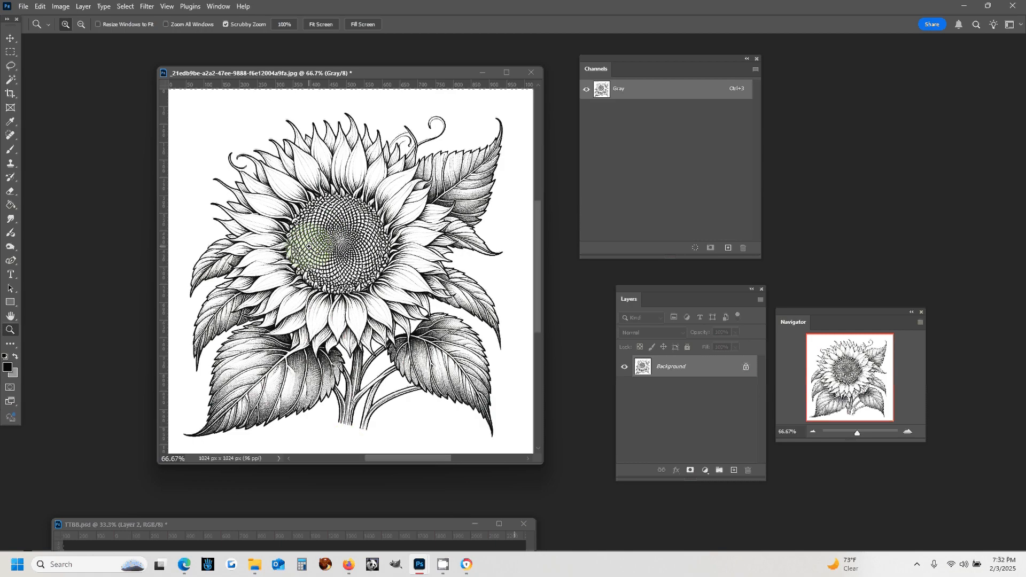
pyautogui.click(147, 7)
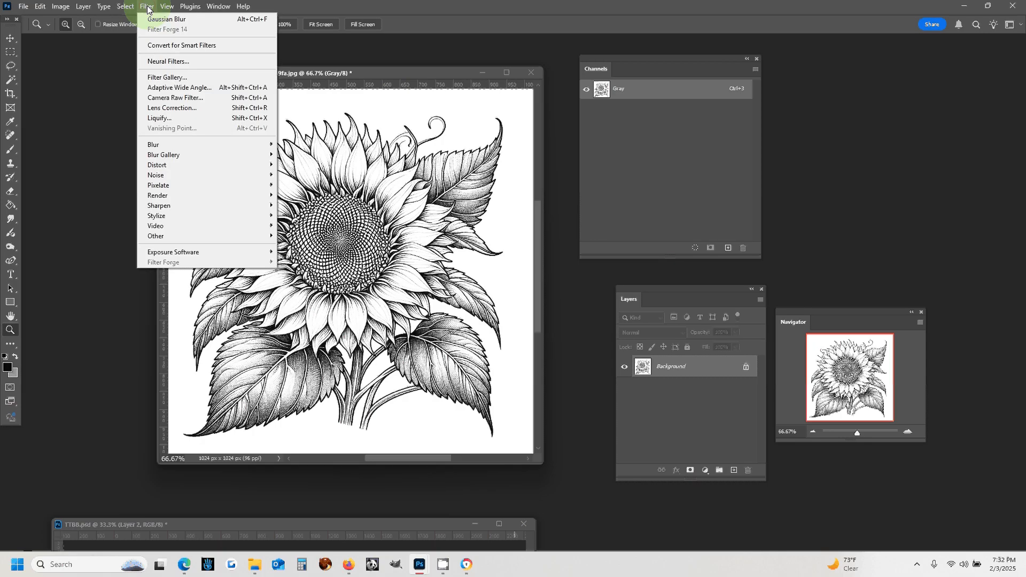
pyautogui.moveTo(167, 142)
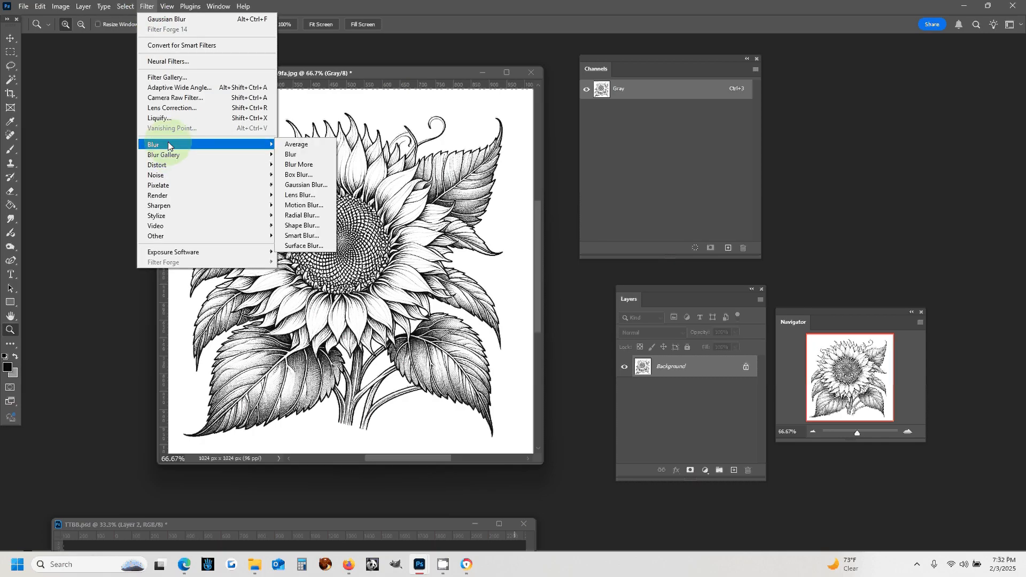
pyautogui.click(644, 89)
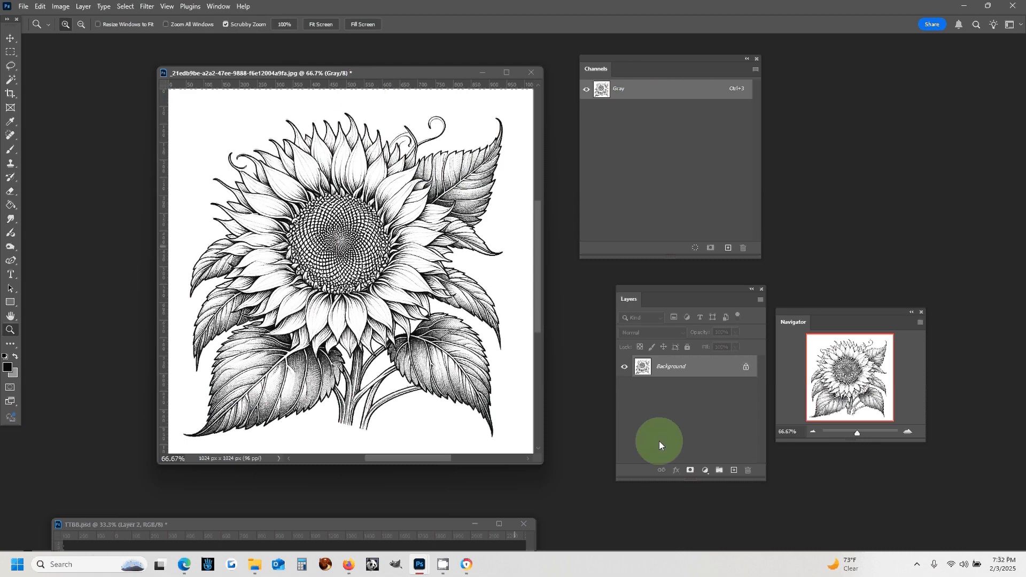
# Step: Add a new alpha channel and load the Gray channel as a selection
pyautogui.click(728, 247)
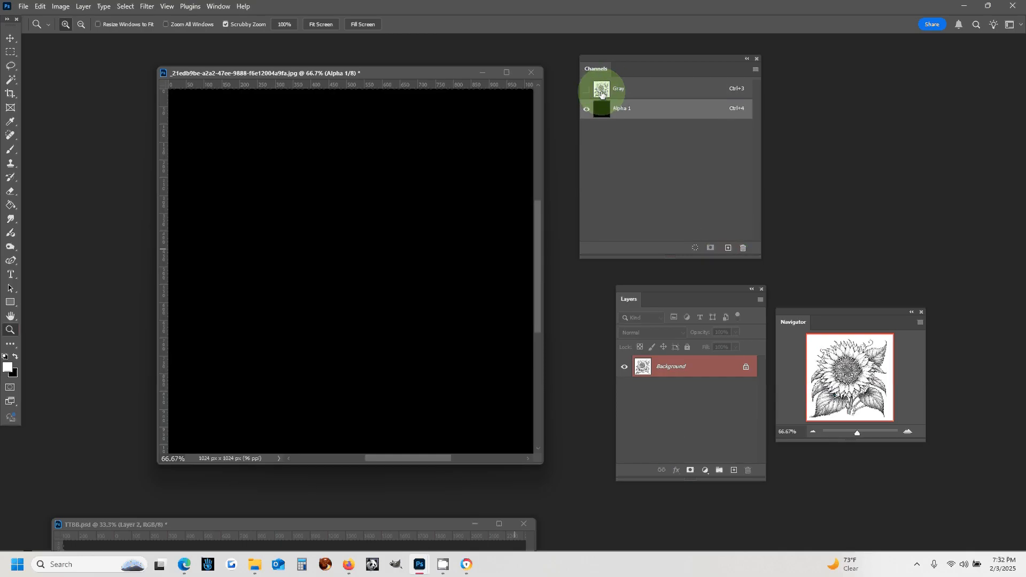
pyautogui.click(620, 88)
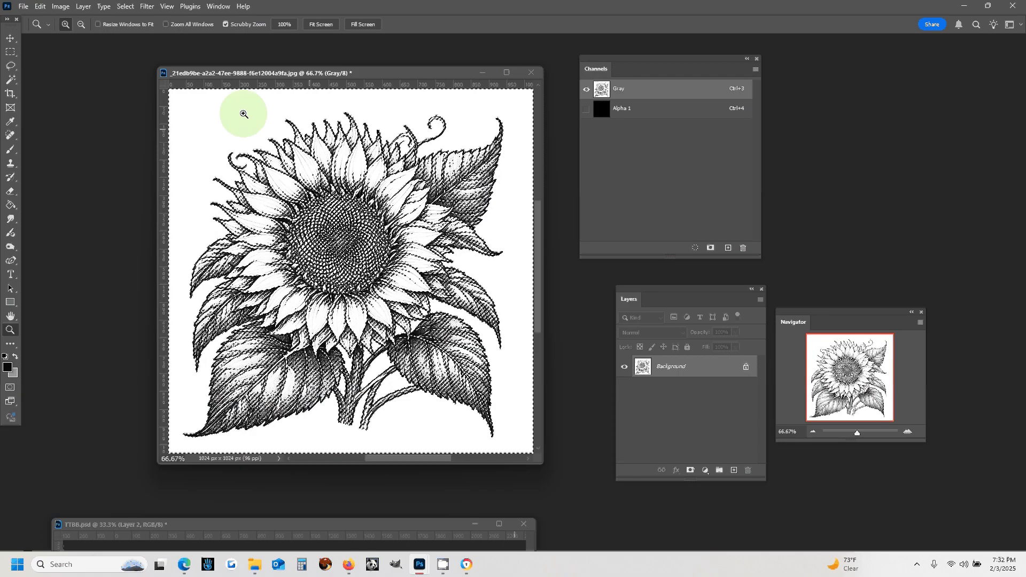
pyautogui.hotkey('ctrl', 'f')
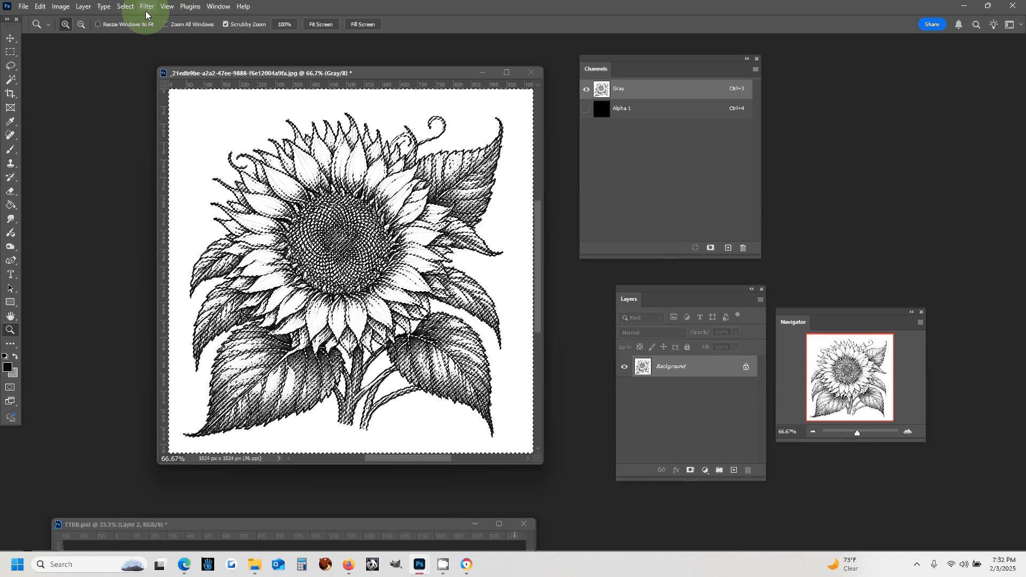
pyautogui.hotkey('ctrl', 'f')
pyautogui.hotkey('ctrl', 'f')
pyautogui.hotkey('ctrl', 'f')
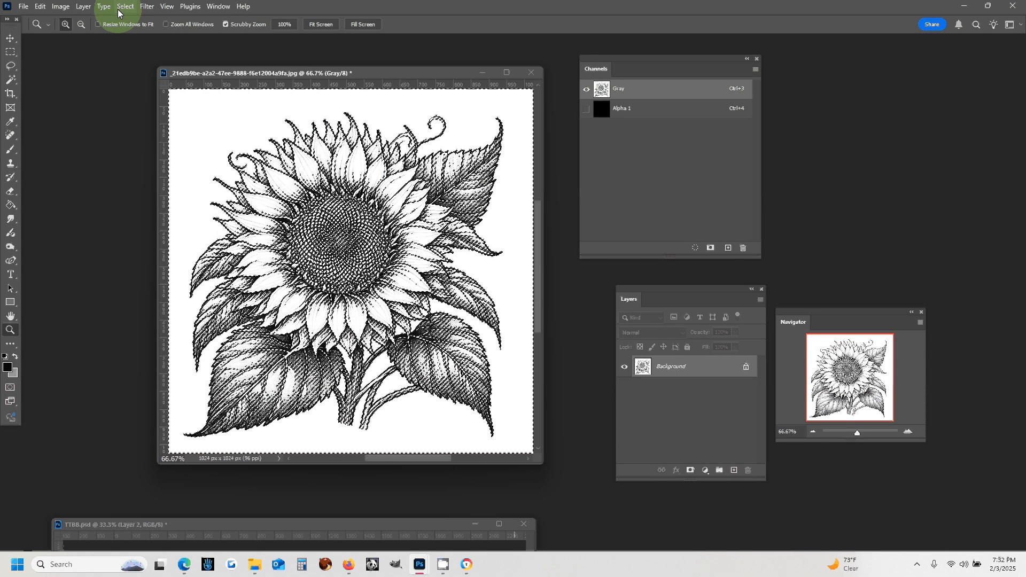
# Step: Invert the selection so it covers the sunflower's dark line work instead of the white areas
pyautogui.click(118, 12)
pyautogui.click(141, 48)
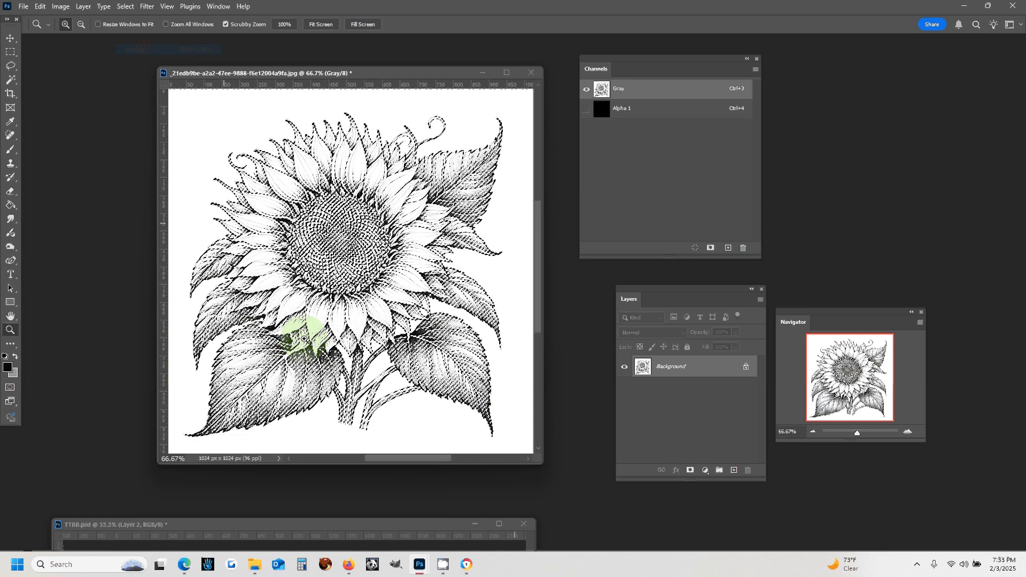
pyautogui.hotkey('ctrl', 'f')
pyautogui.hotkey('ctrl', 'f')
pyautogui.hotkey('ctrl', 'f')
pyautogui.hotkey('ctrl', 'f')
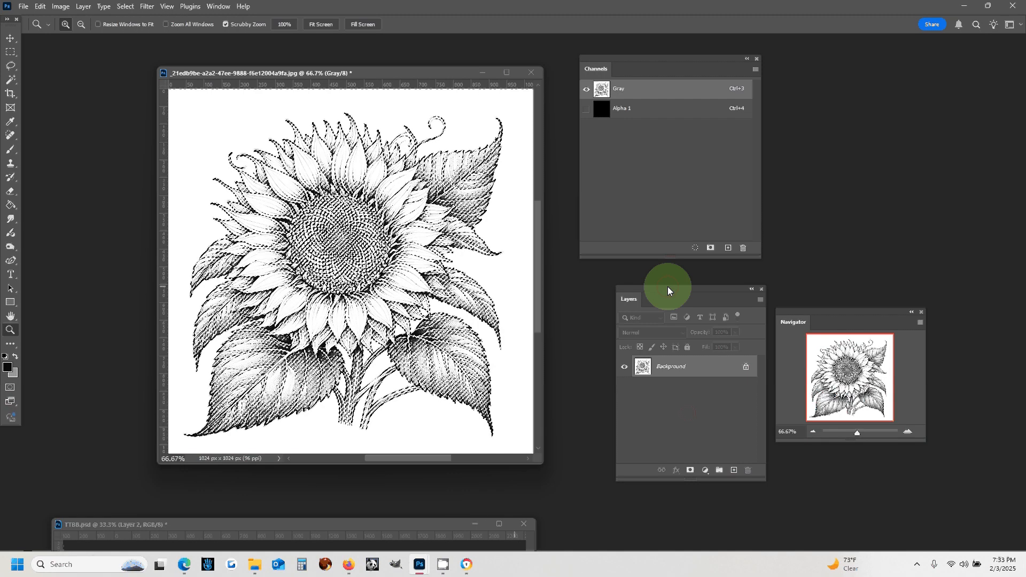
# Step: Add a new layer above the Background and fill the selected line work on it with black
pyautogui.moveTo(667, 287); pyautogui.dragTo(620, 271)
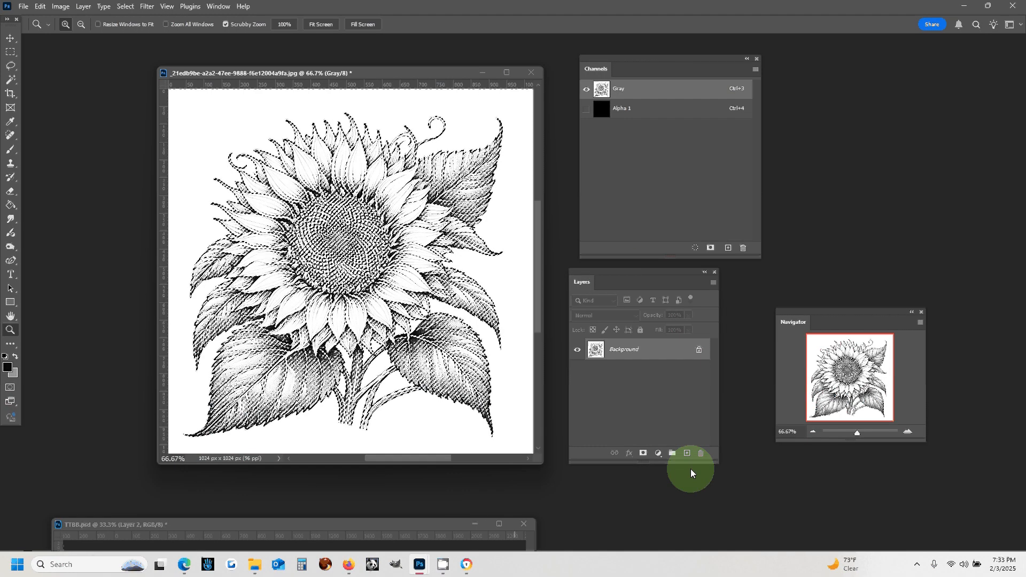
pyautogui.click(686, 454)
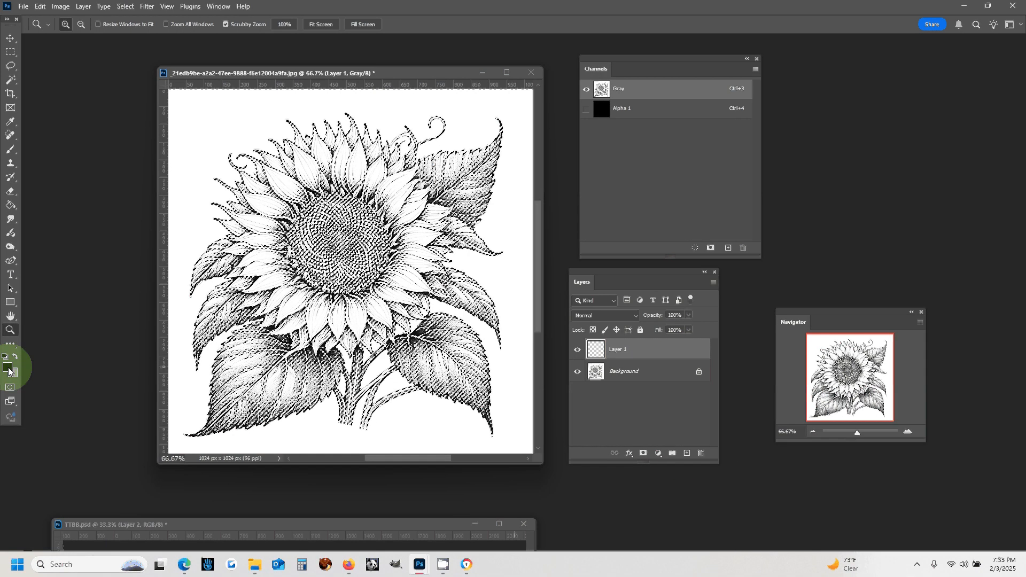
pyautogui.click(39, 7)
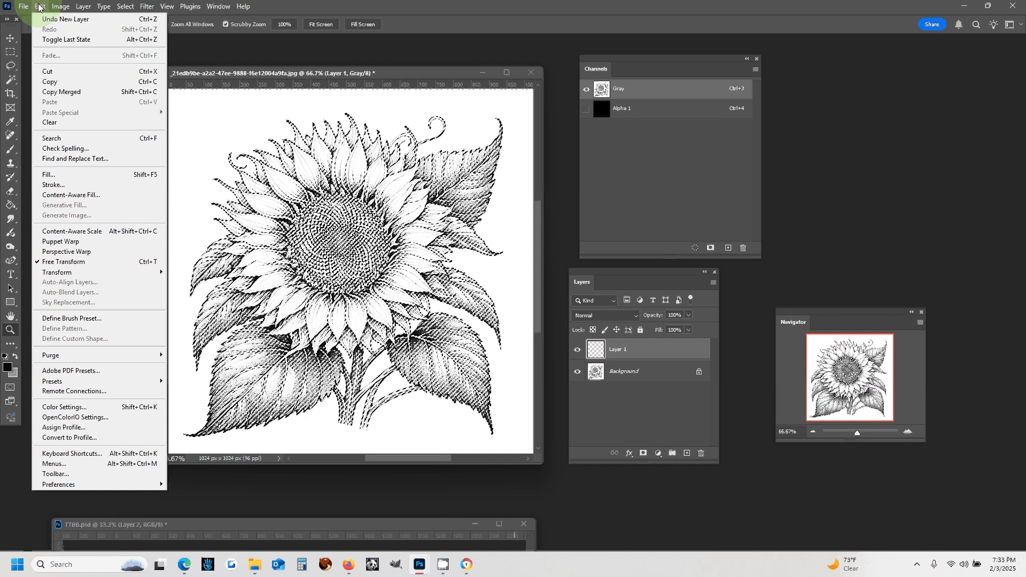
pyautogui.click(63, 174)
pyautogui.click(579, 139)
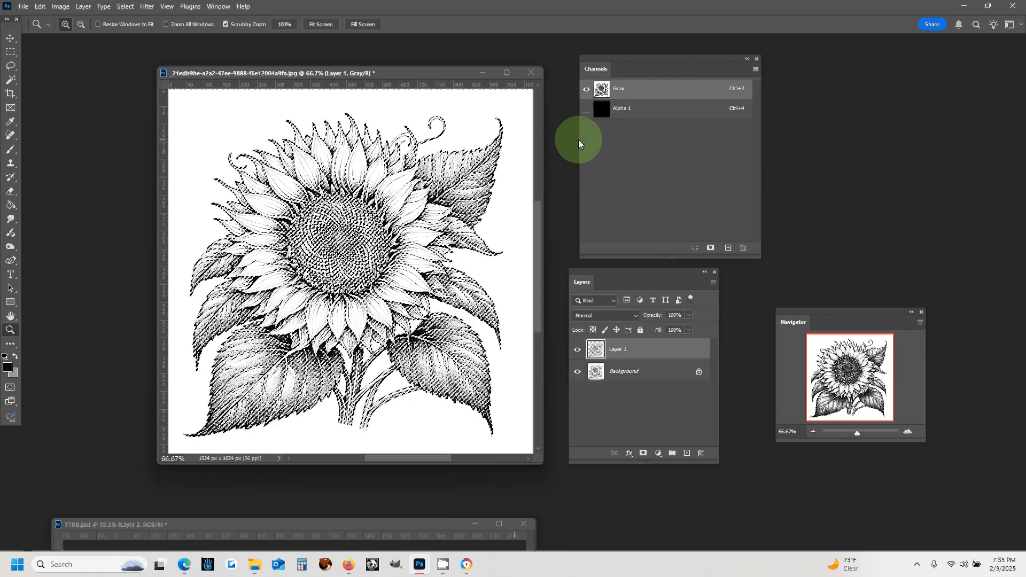
# Step: Hide the Background layer, leaving only the filled line work on transparency
pyautogui.click(576, 374)
pyautogui.click(647, 383)
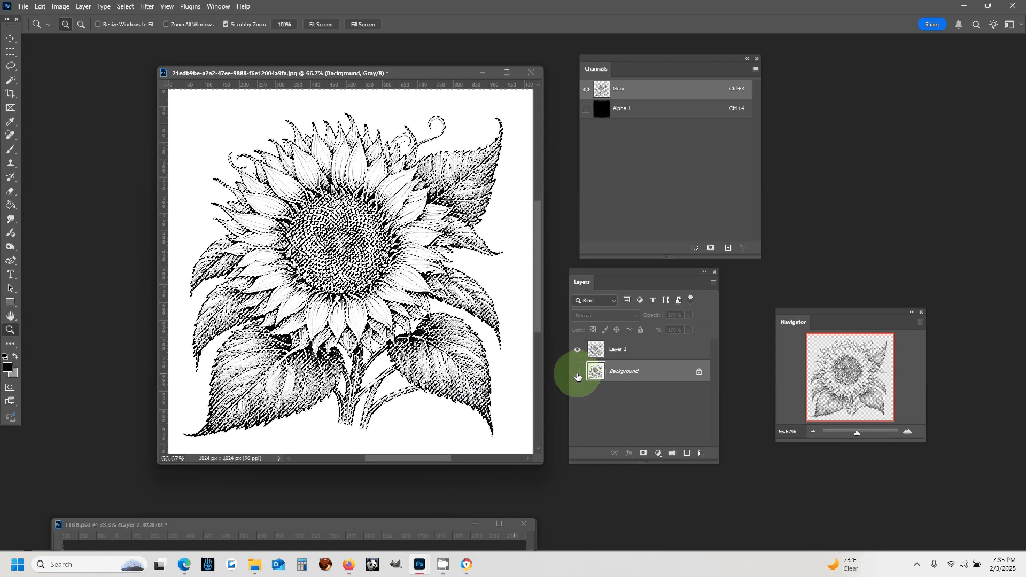
pyautogui.click(577, 374)
# Step: Clear the selection and make Layer 1 the active layer
pyautogui.click(11, 52)
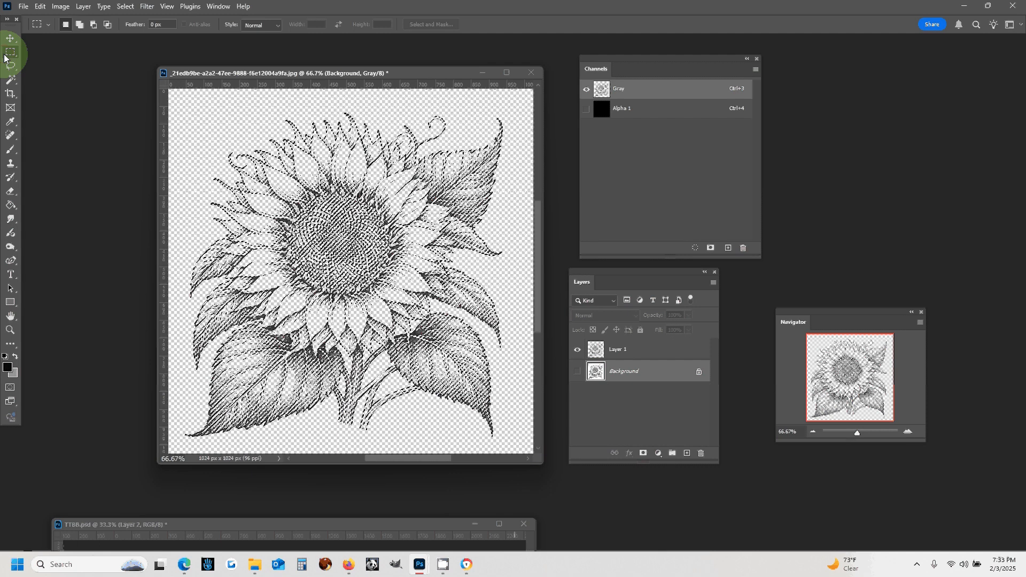
pyautogui.click(429, 219)
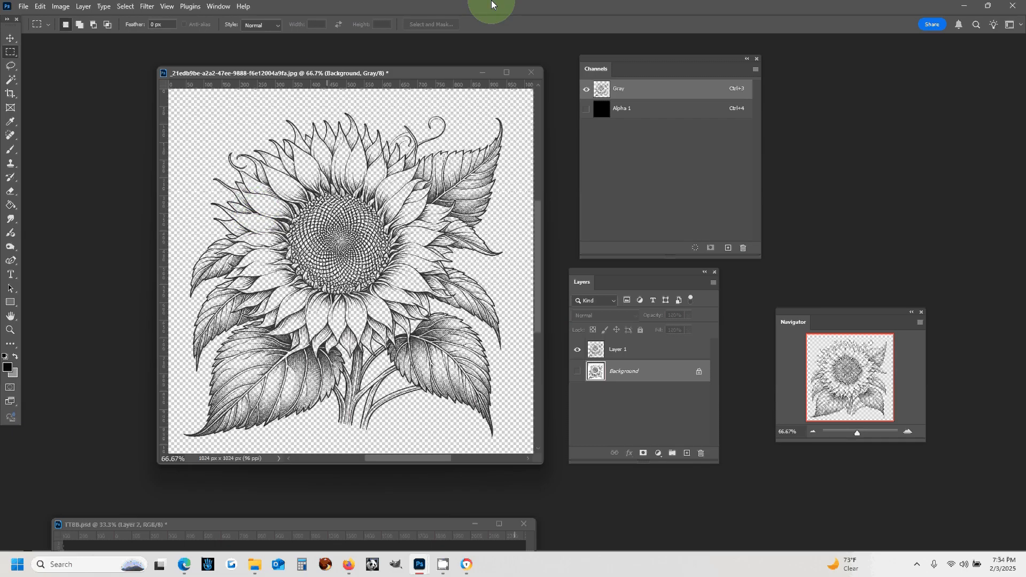
pyautogui.moveTo(346, 72)
pyautogui.mouseDown()
pyautogui.moveTo(359, 75)
pyautogui.moveTo(342, 70)
pyautogui.mouseUp()
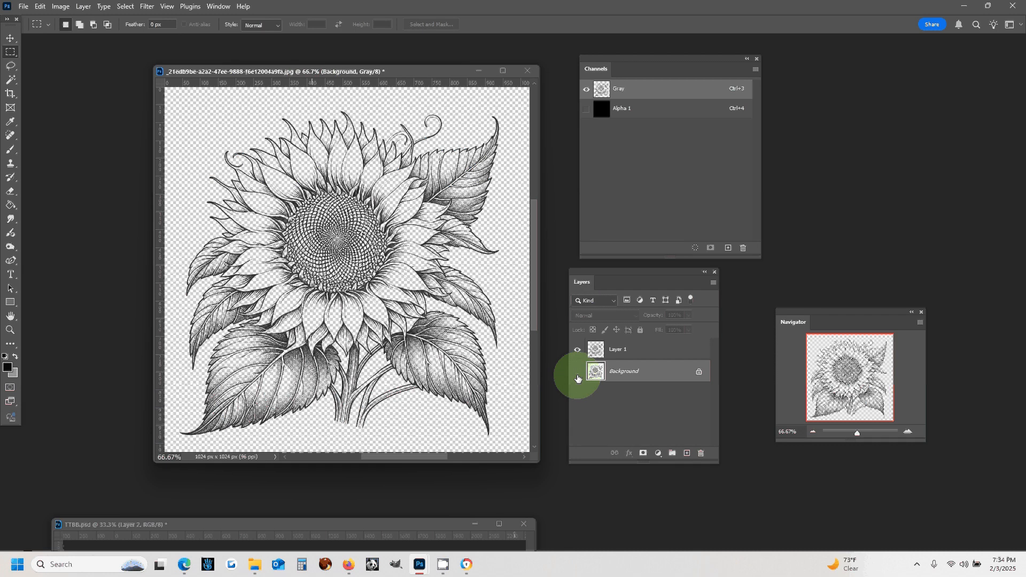
pyautogui.click(628, 354)
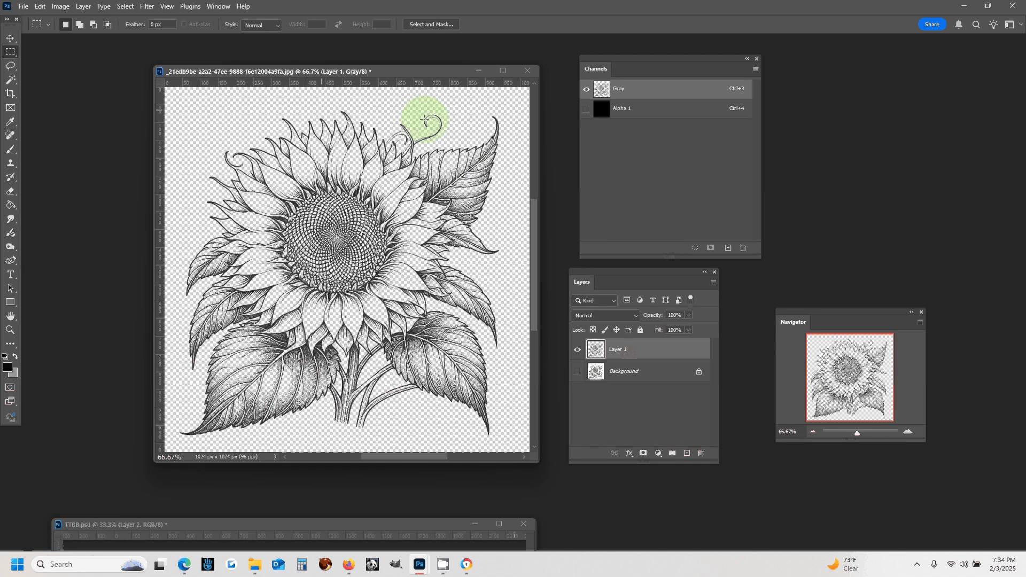
# Step: Examine the edges and transparency of the line work around the upper petal tips at up to 400% magnification
pyautogui.click(11, 328)
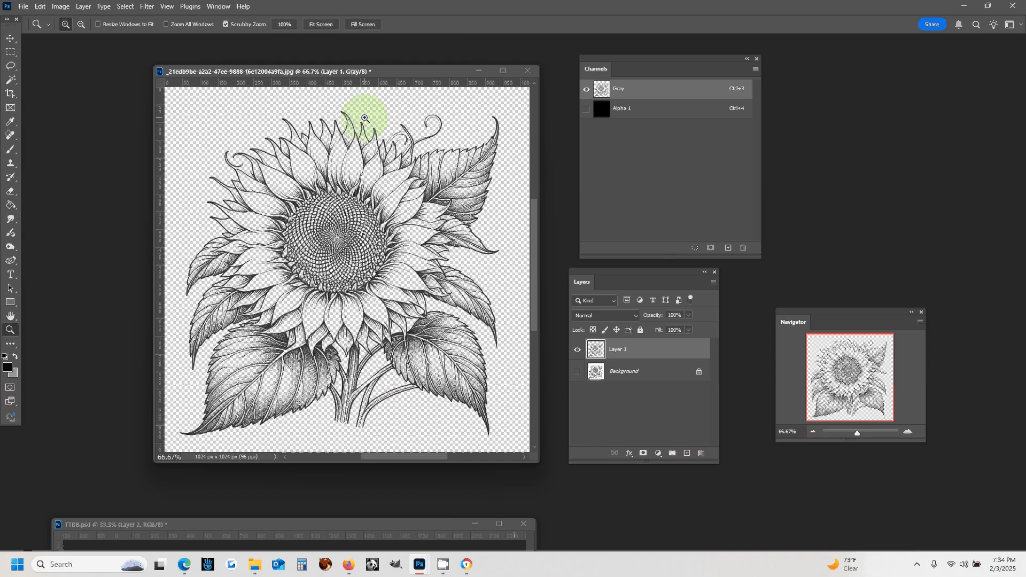
pyautogui.click(365, 118)
pyautogui.click(331, 152)
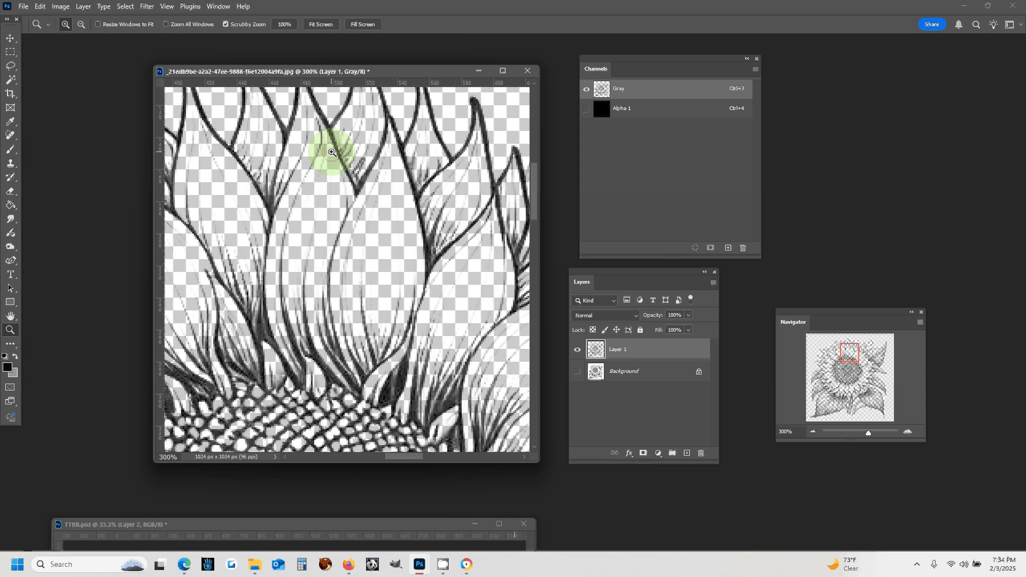
pyautogui.click(331, 153)
pyautogui.scroll(3, 338, 223)
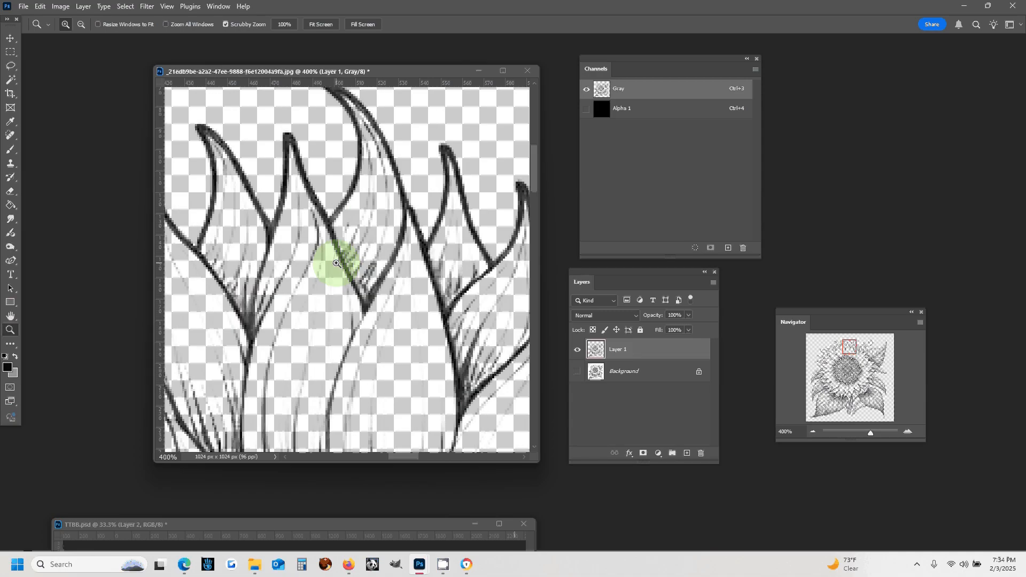
pyautogui.scroll(3, 336, 262)
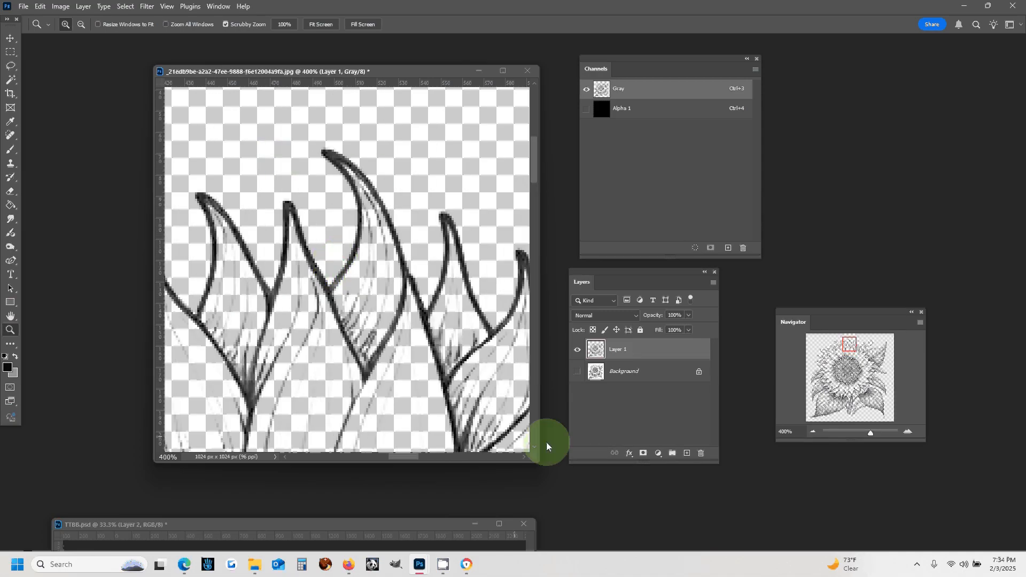
pyautogui.click(808, 434)
pyautogui.click(809, 434)
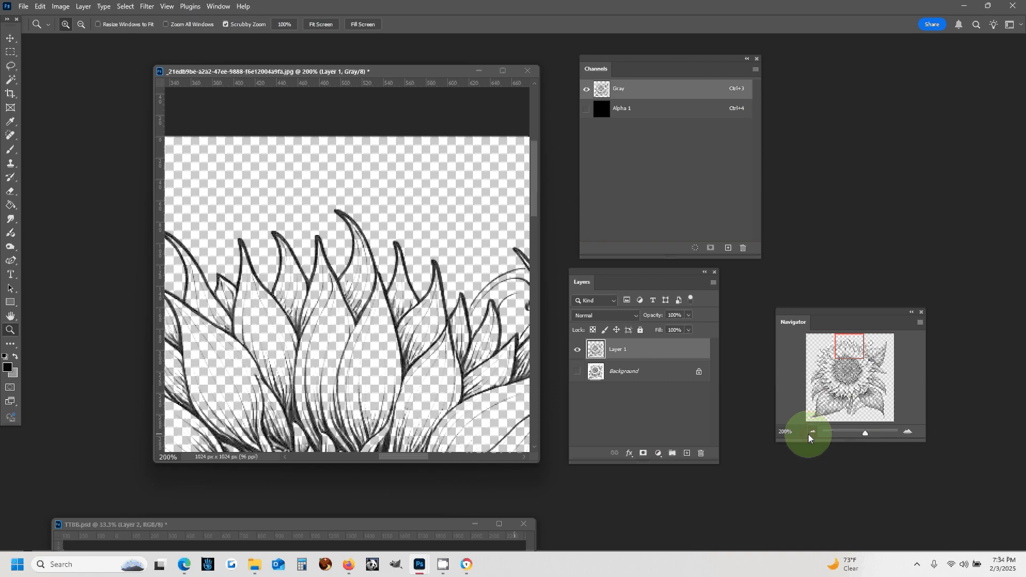
# Step: Try Gaussian Blur on Layer 1 with radii of 3.0 and 2 pixels and undo the applied blur
pyautogui.click(147, 6)
pyautogui.moveTo(187, 145)
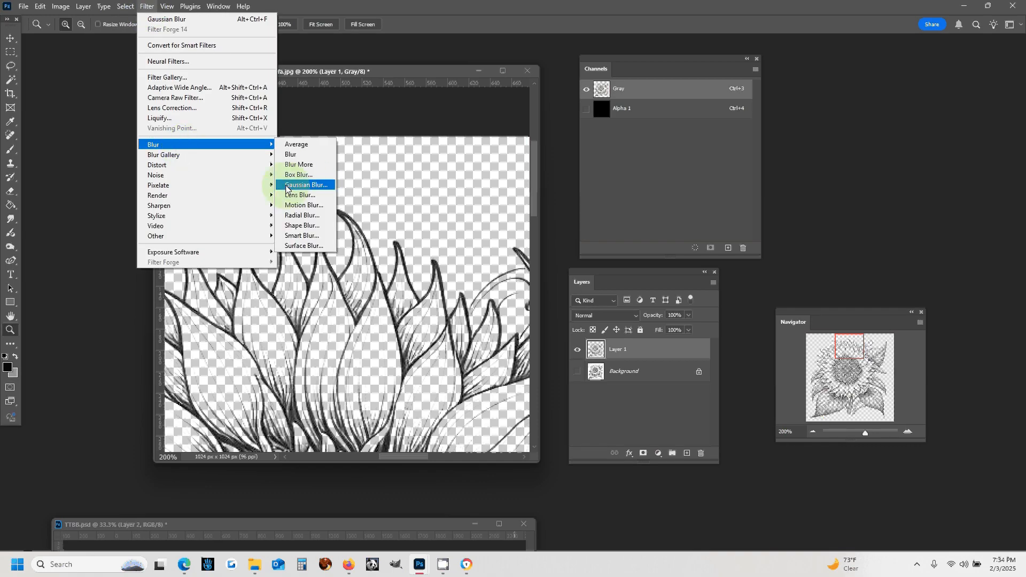
pyautogui.click(314, 187)
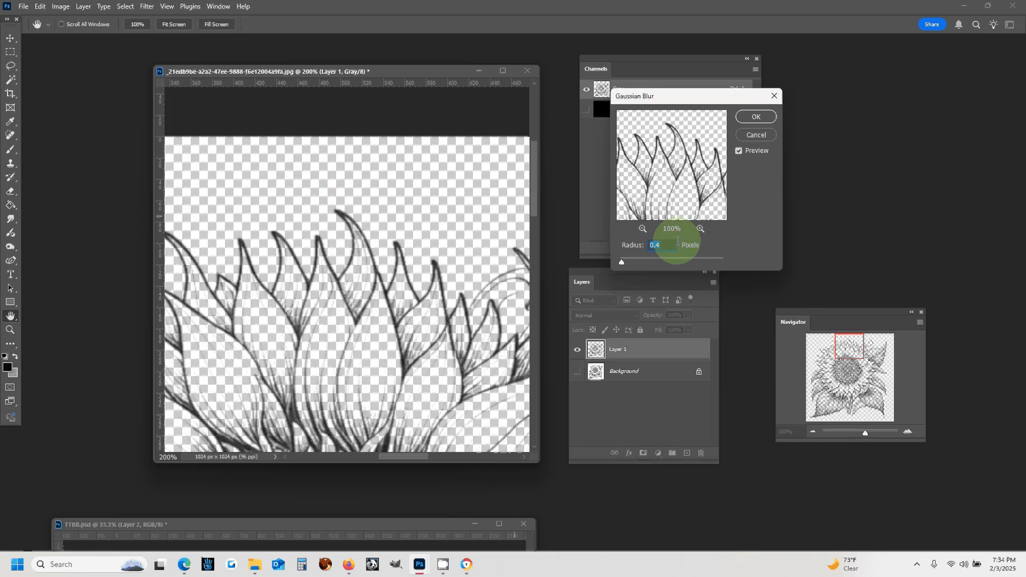
pyautogui.write('3.0')
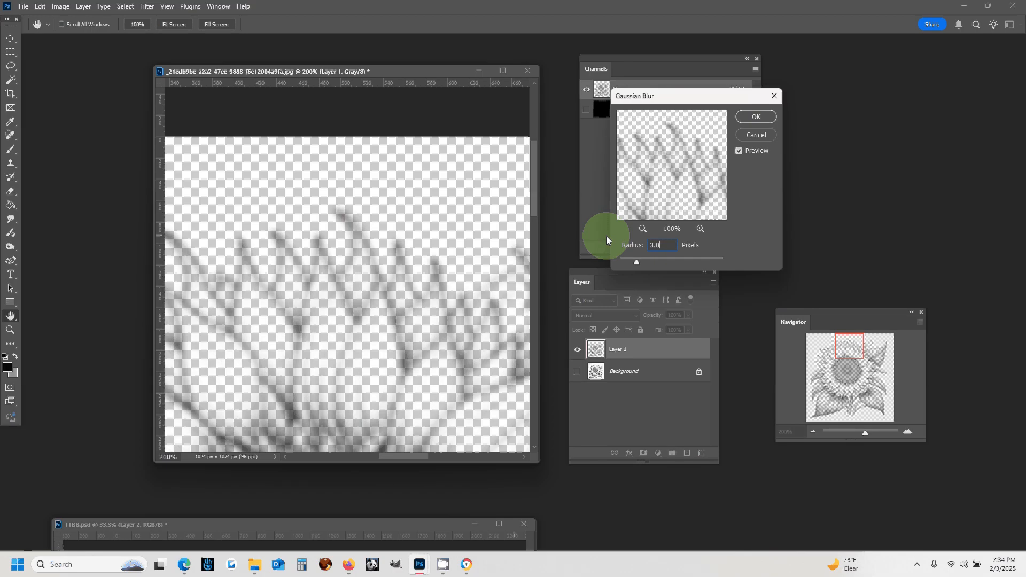
pyautogui.click(624, 244)
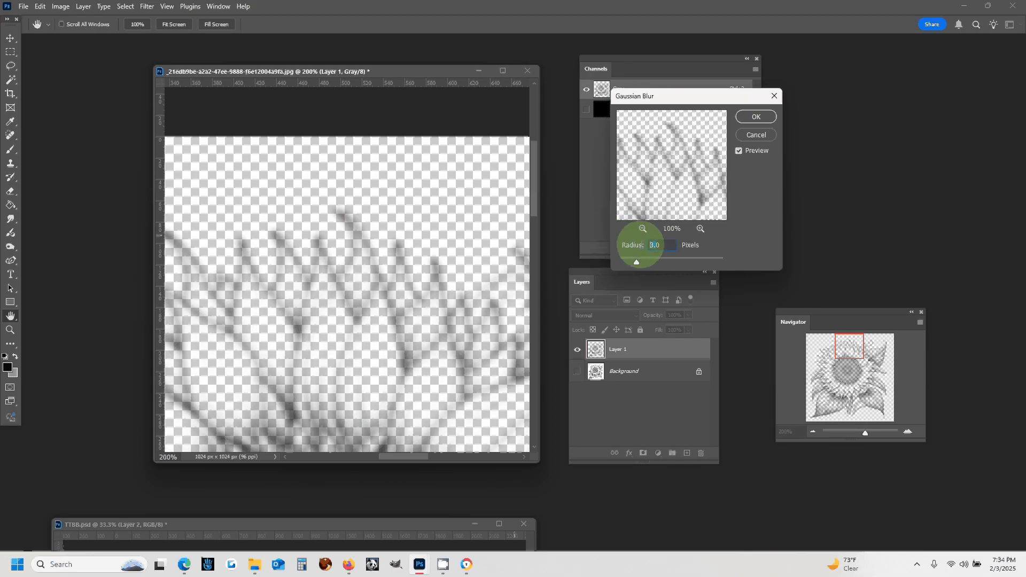
pyautogui.write('2')
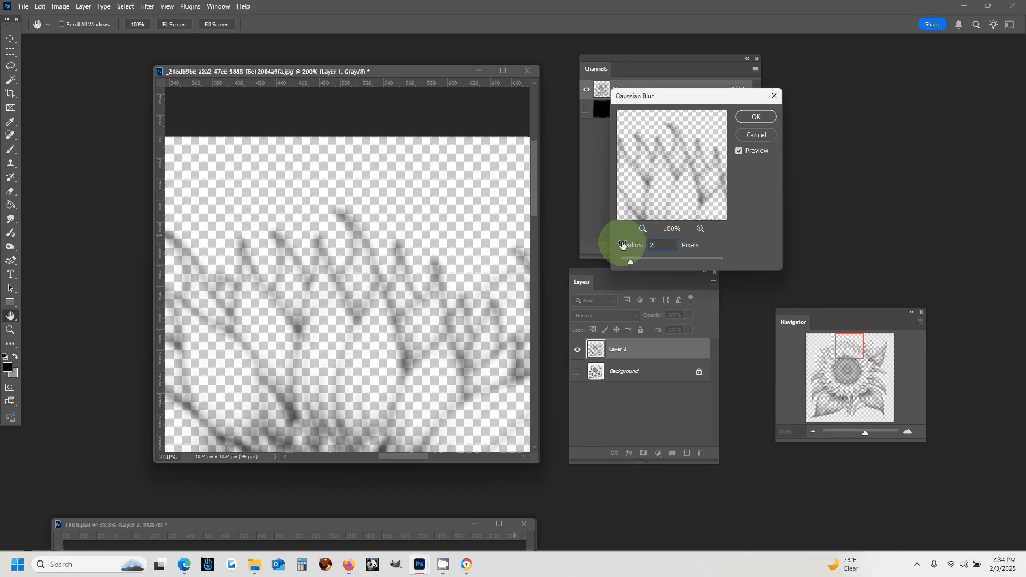
pyautogui.press('Return')
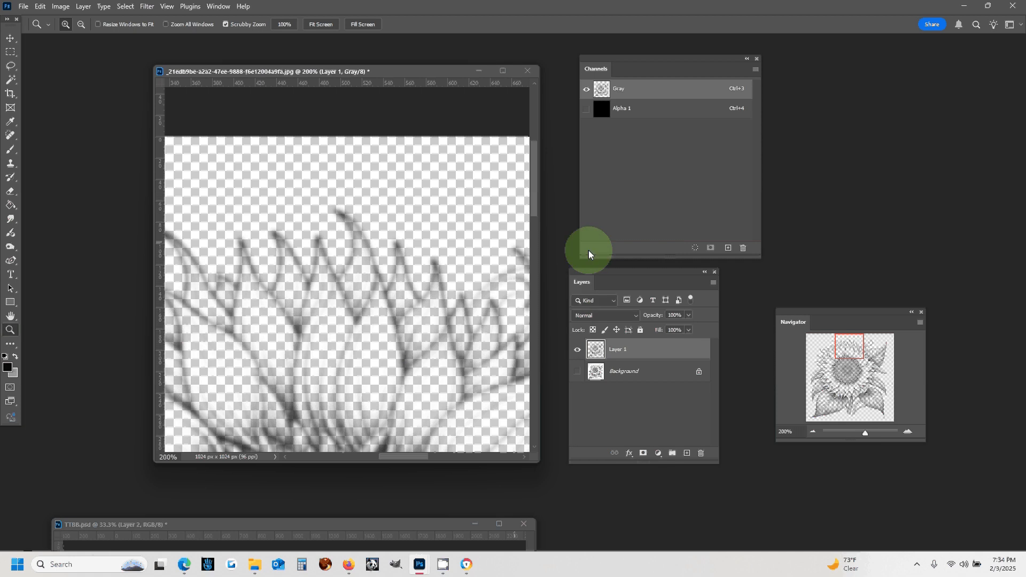
pyautogui.click(40, 7)
pyautogui.click(59, 18)
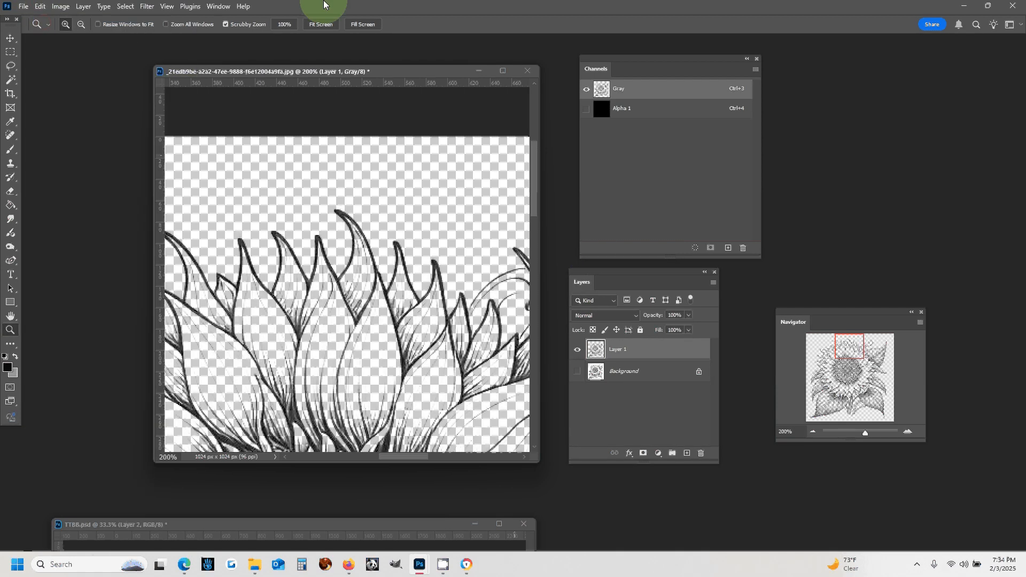
# Step: Apply a Gaussian Blur with a radius of 0.9 pixels to the line work on Layer 1
pyautogui.click(147, 6)
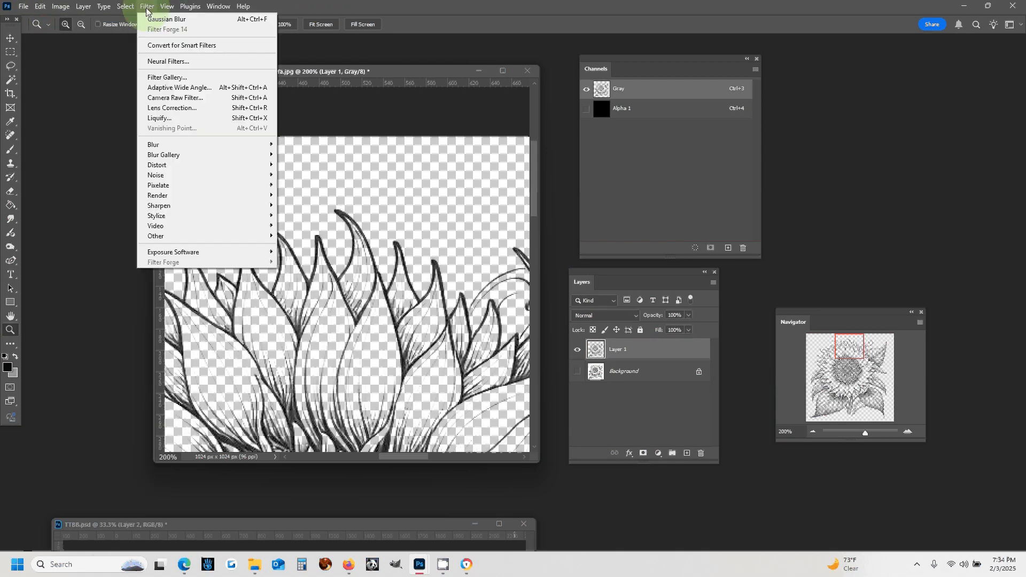
pyautogui.moveTo(155, 145)
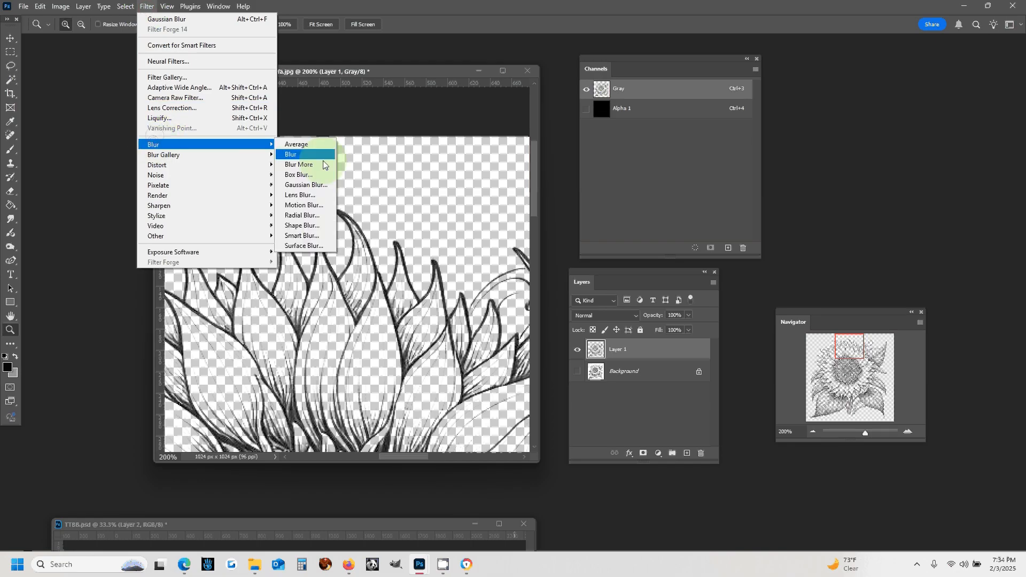
pyautogui.click(321, 184)
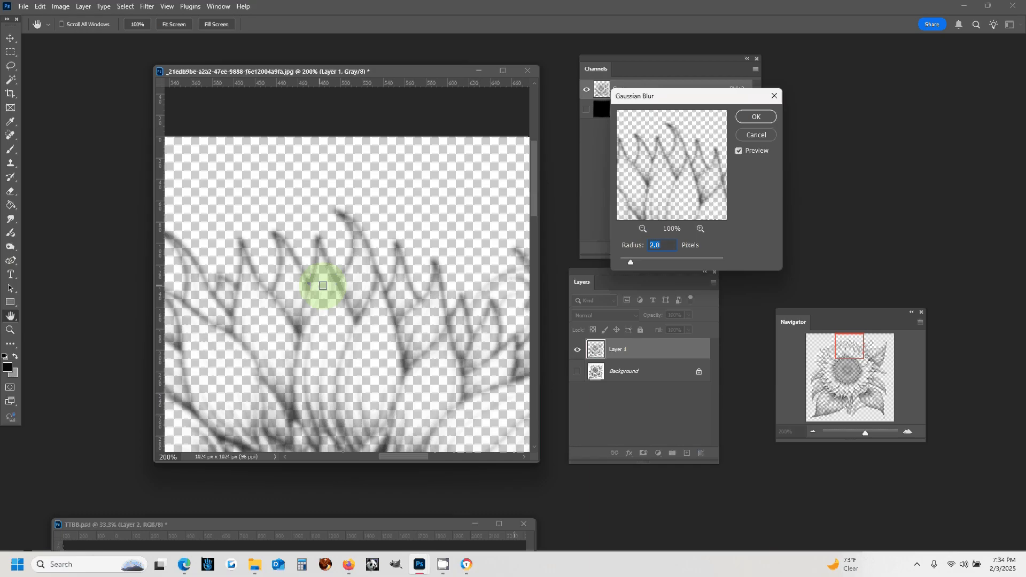
pyautogui.moveTo(689, 192)
pyautogui.mouseDown()
pyautogui.moveTo(677, 96)
pyautogui.moveTo(660, 181)
pyautogui.moveTo(680, 149)
pyautogui.mouseUp()
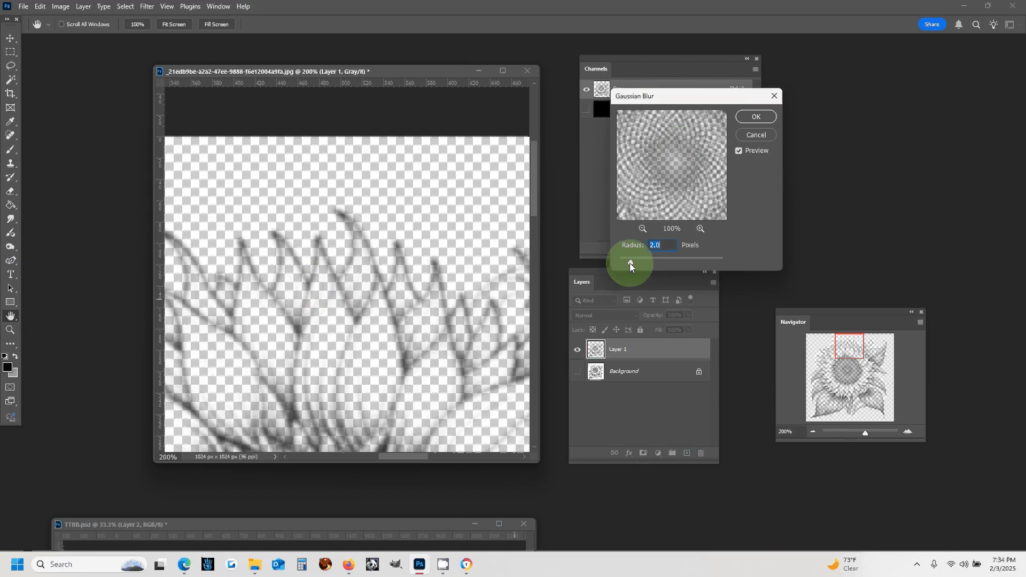
pyautogui.moveTo(629, 262); pyautogui.dragTo(626, 261)
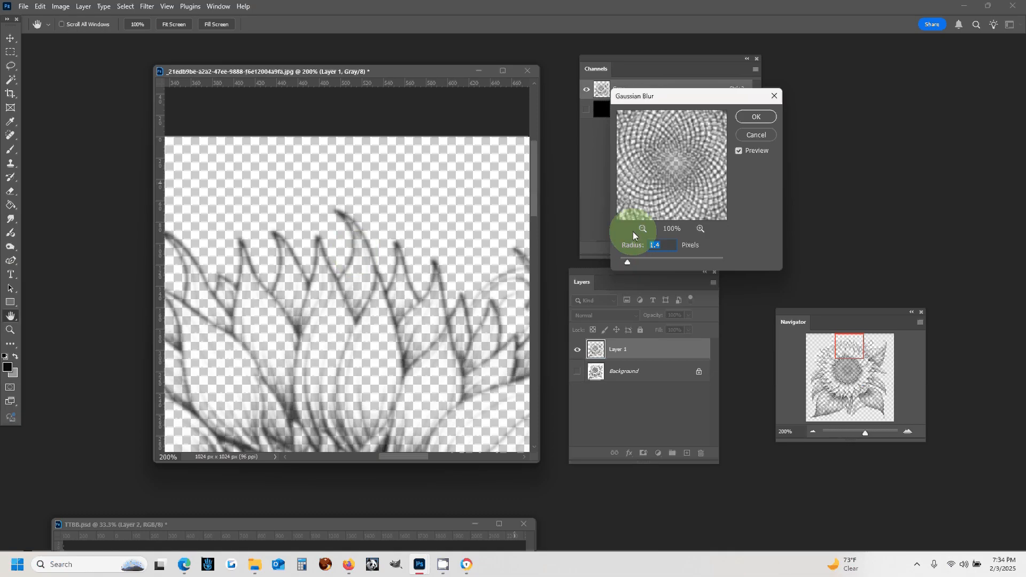
pyautogui.moveTo(627, 262); pyautogui.dragTo(625, 261)
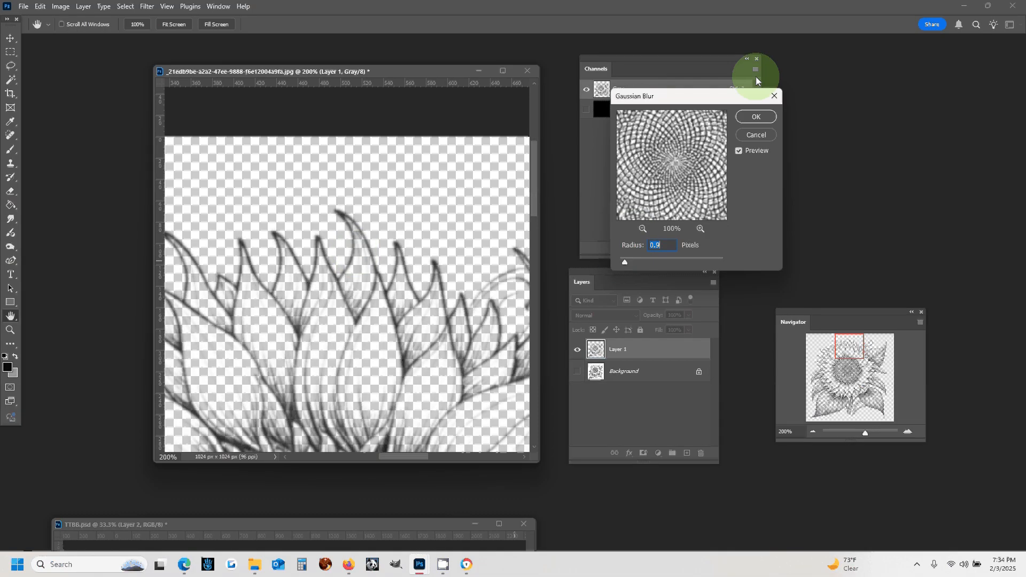
pyautogui.click(756, 116)
pyautogui.press('z')
pyautogui.scroll(-2, 360, 294)
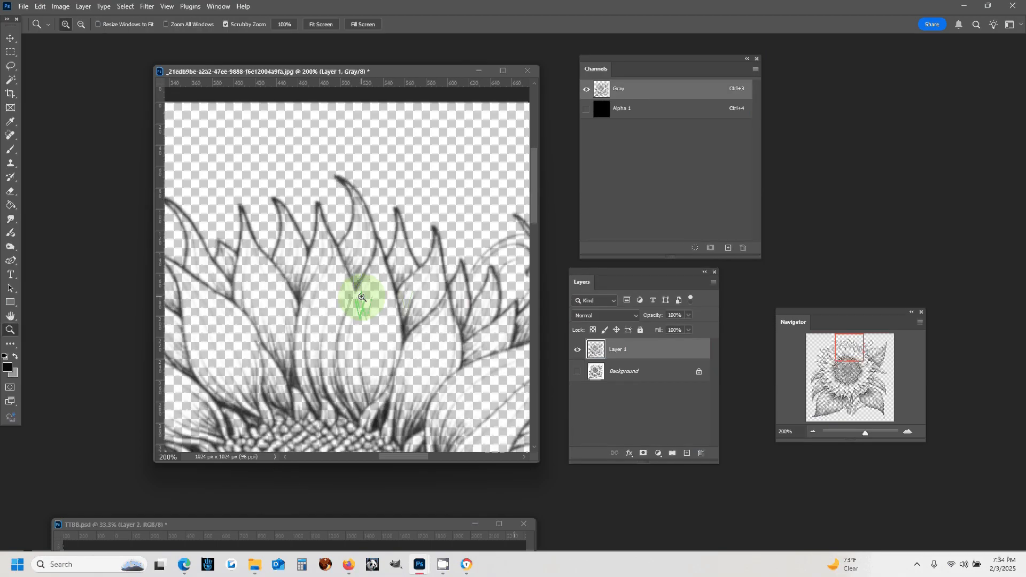
# Step: Duplicate Layer 1 as Layer 1 copy within the same document
pyautogui.rightClick(668, 348)
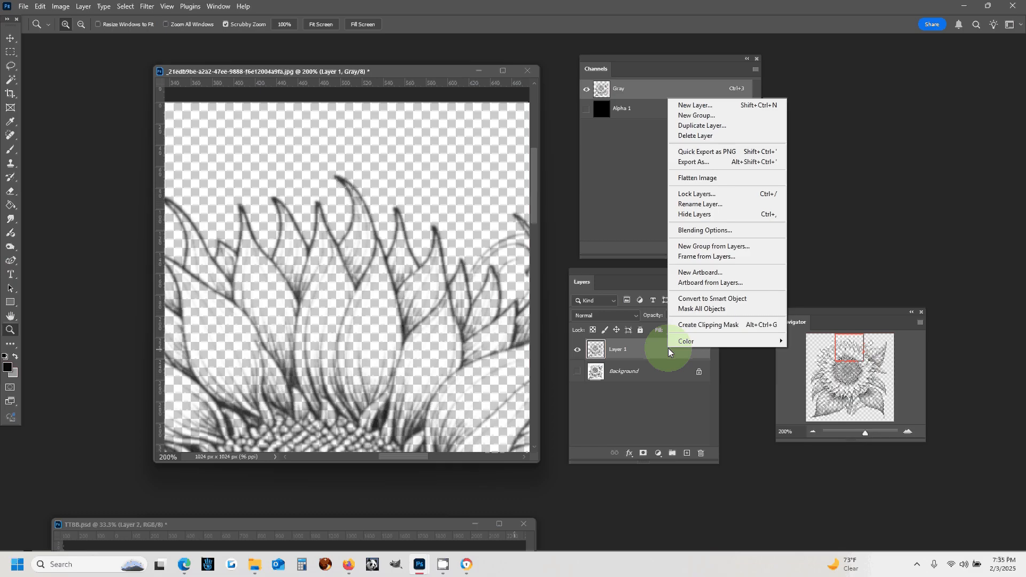
pyautogui.click(746, 132)
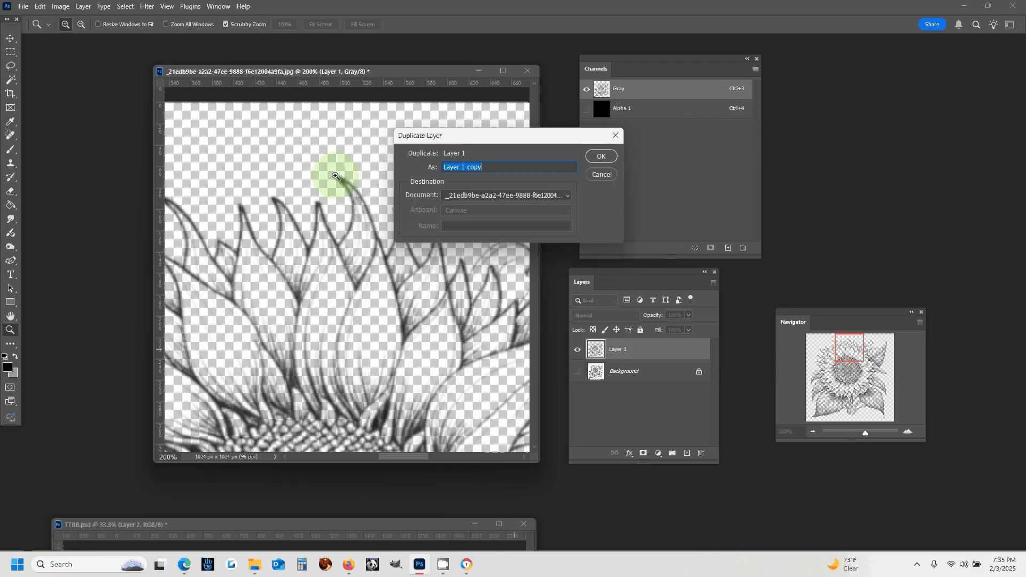
pyautogui.click(607, 157)
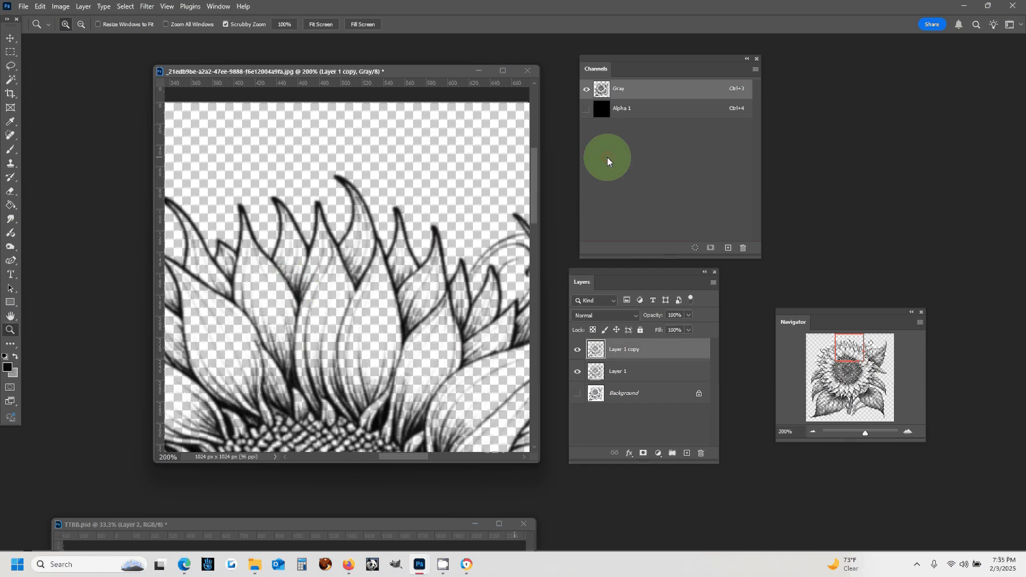
# Step: Apply a Gaussian Blur with a radius of 2.0 pixels to Layer 1 copy
pyautogui.moveTo(402, 284); pyautogui.dragTo(396, 274)
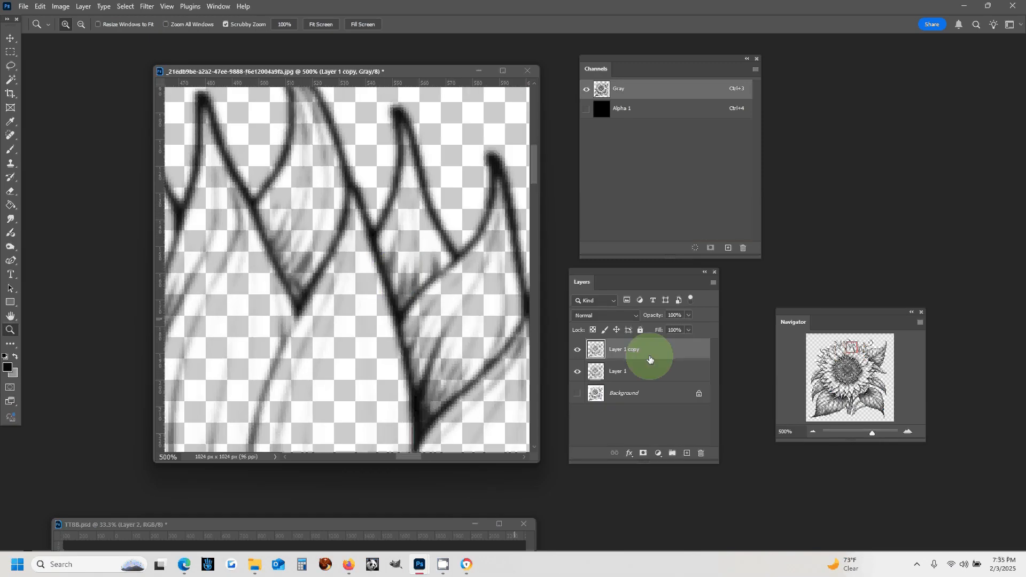
pyautogui.click(146, 7)
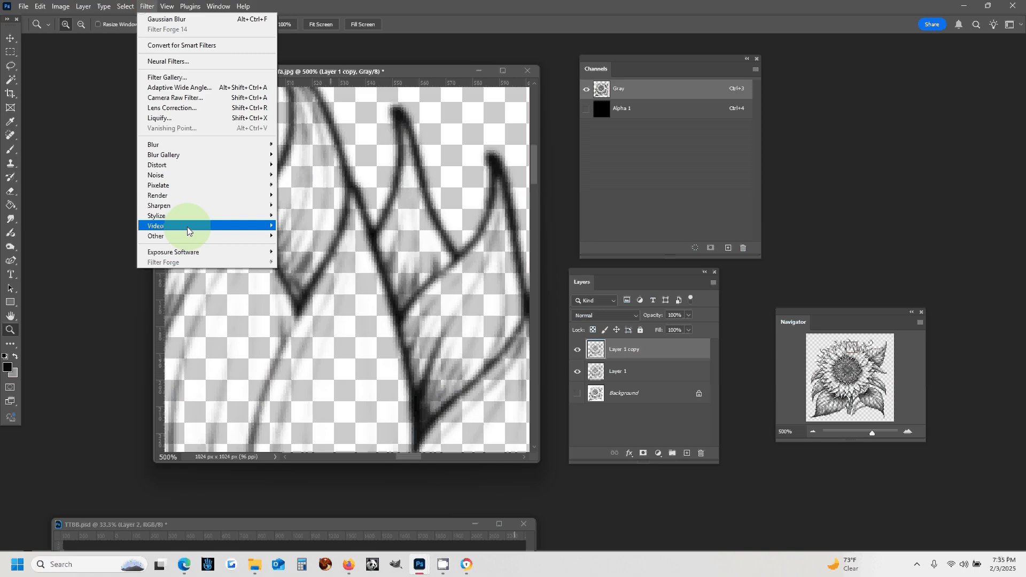
pyautogui.moveTo(176, 144)
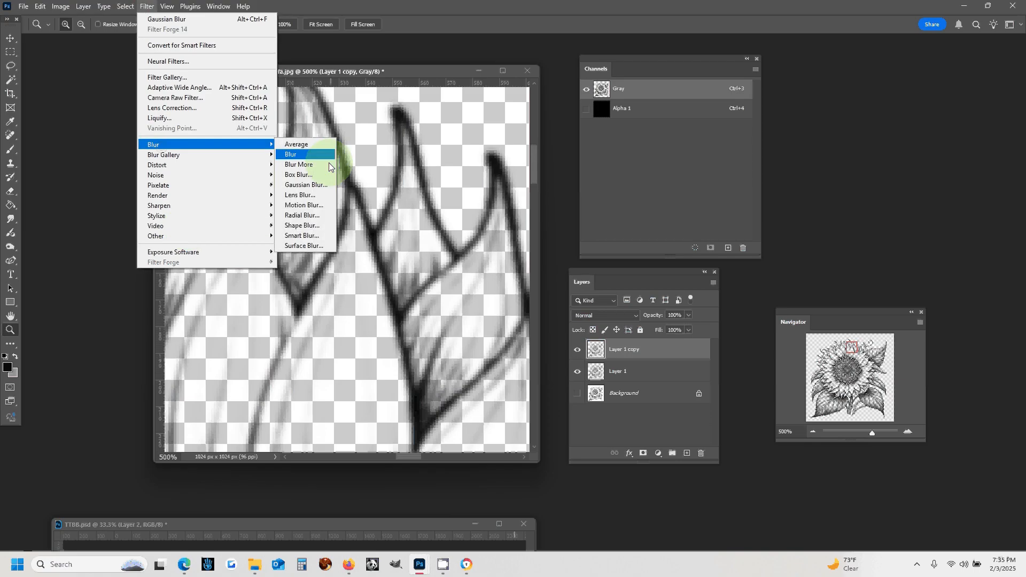
pyautogui.click(306, 184)
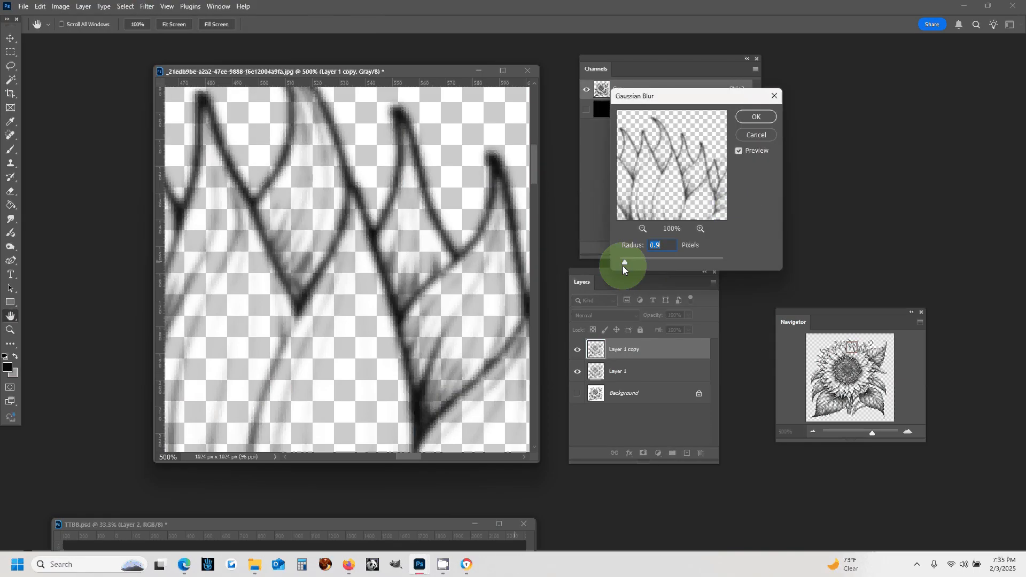
pyautogui.moveTo(623, 265); pyautogui.dragTo(628, 261)
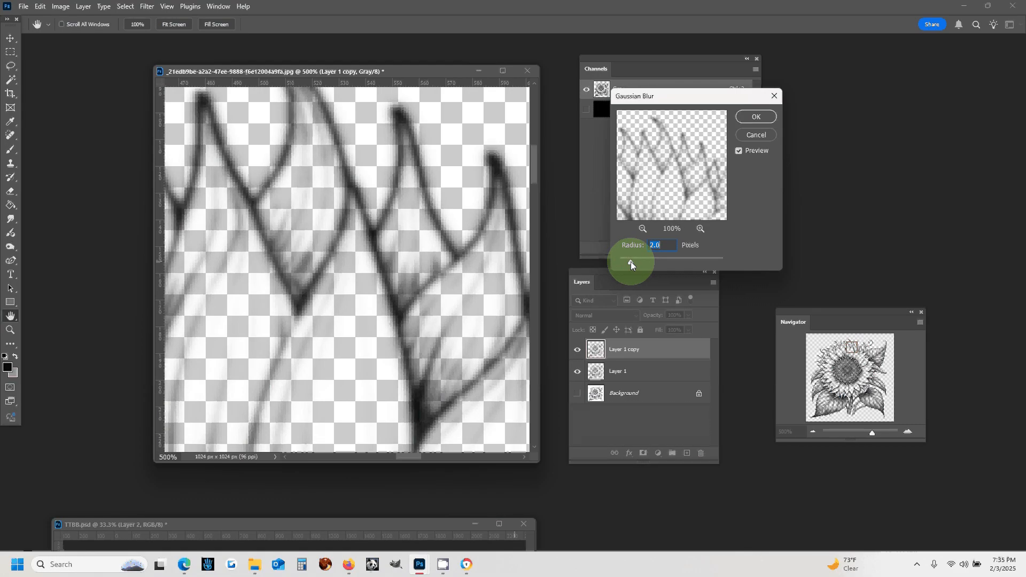
pyautogui.click(740, 116)
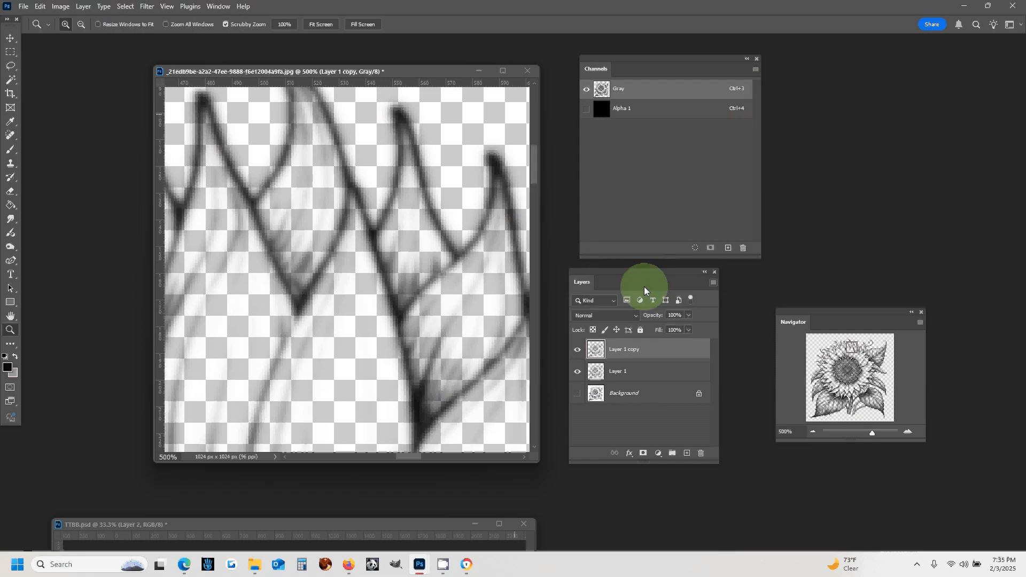
# Step: Examine the blurred line work up close and as the whole sunflower at 66.67% magnification
pyautogui.scroll(-3, 500, 275)
pyautogui.click(812, 431)
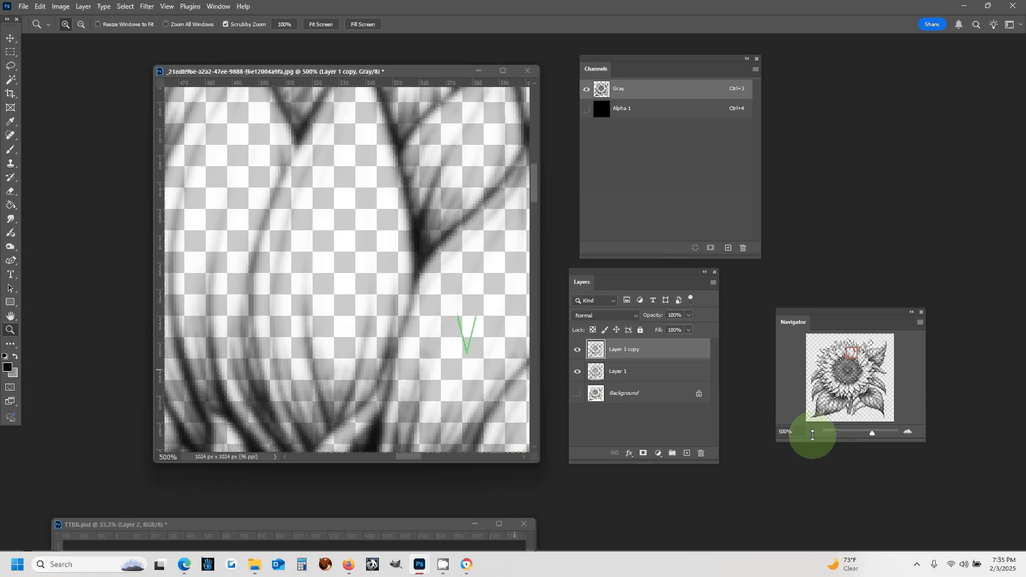
pyautogui.click(812, 431)
pyautogui.click(812, 431)
pyautogui.click(812, 432)
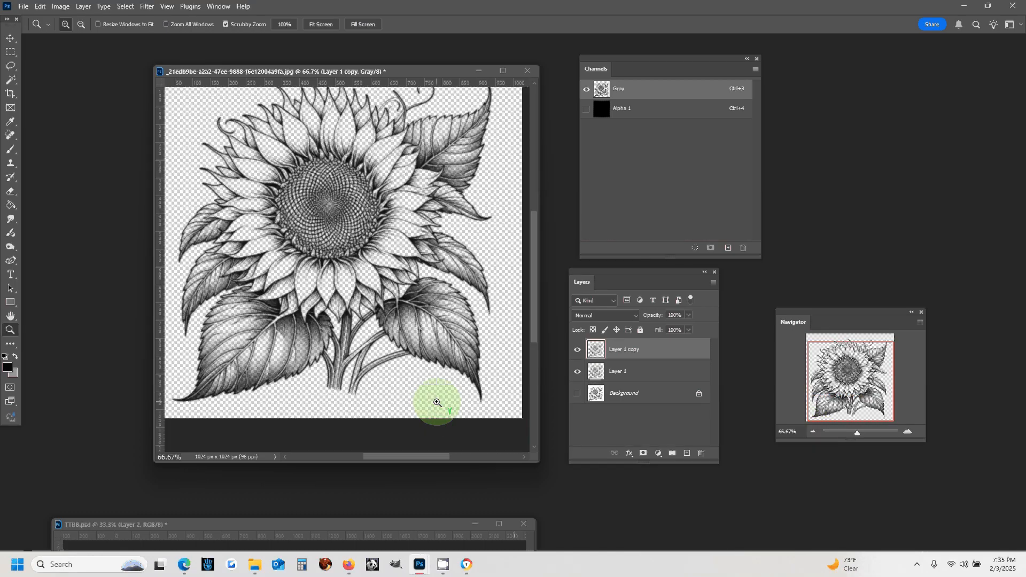
pyautogui.scroll(1, 437, 402)
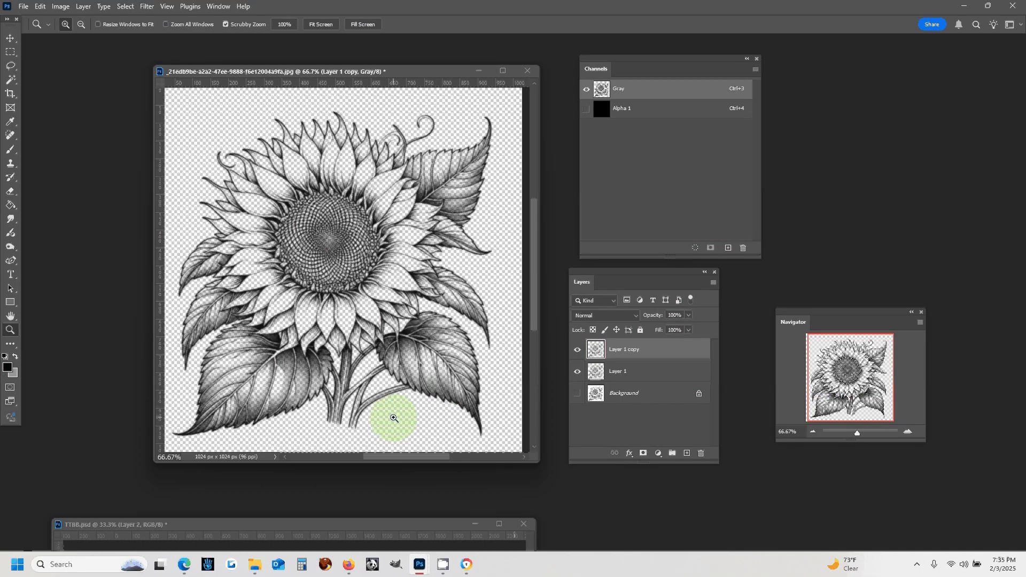
pyautogui.moveTo(252, 72); pyautogui.dragTo(243, 67)
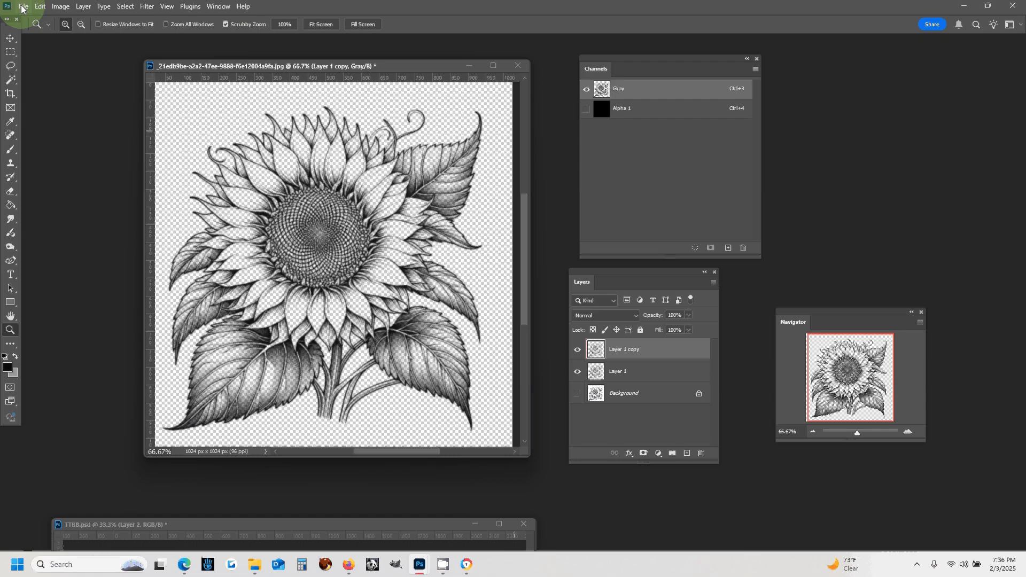
# Step: Define the sunflower artwork as a brush preset named "Sunflower isolated with stem and leaves.jpg"
pyautogui.click(41, 7)
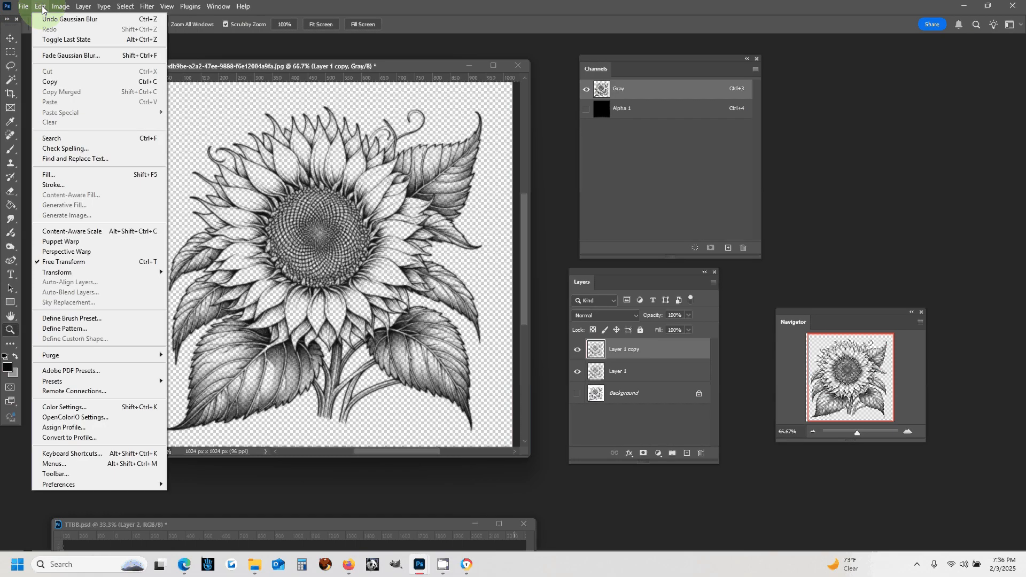
pyautogui.click(70, 319)
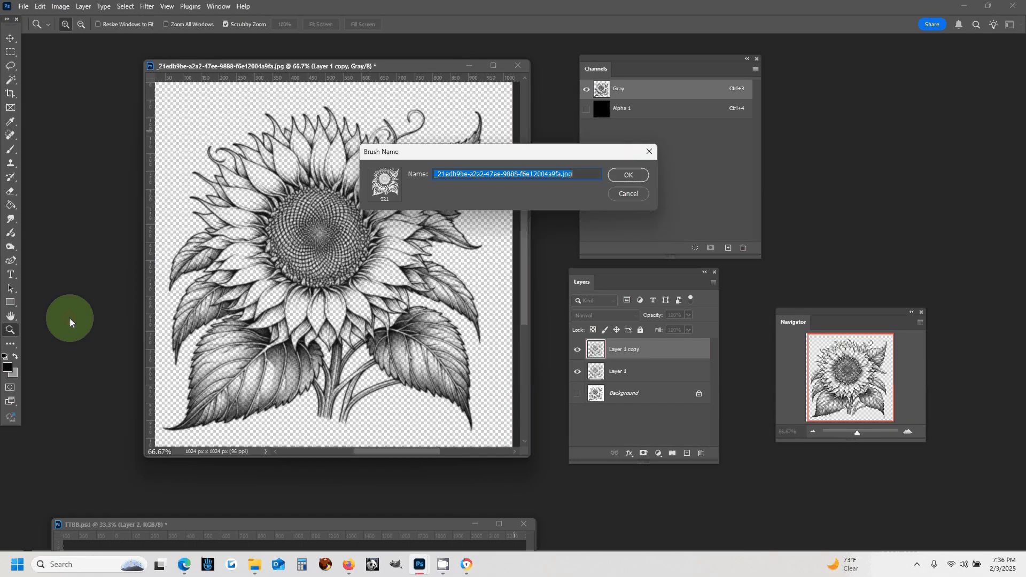
pyautogui.click(562, 179)
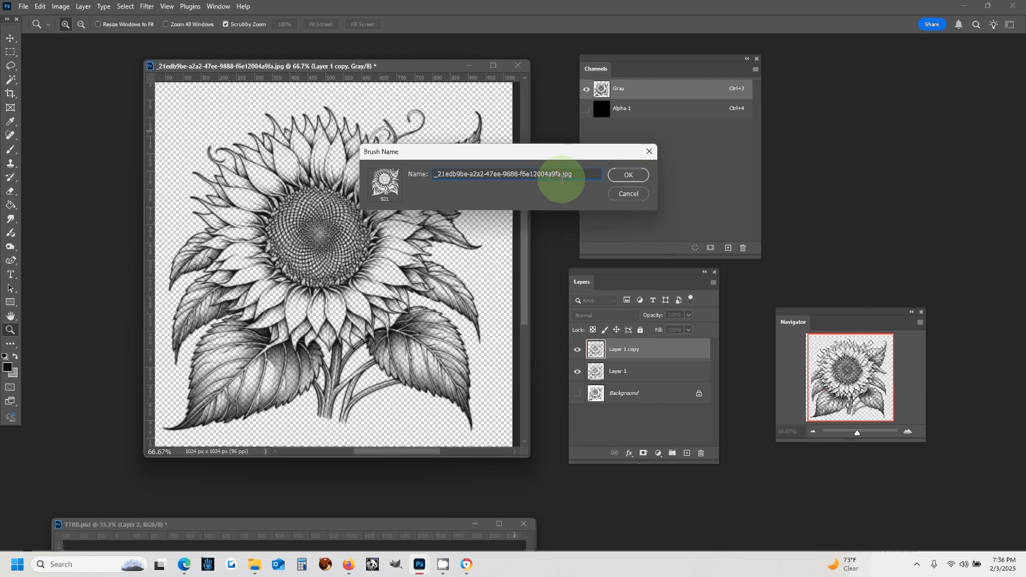
pyautogui.moveTo(562, 179); pyautogui.dragTo(264, 191)
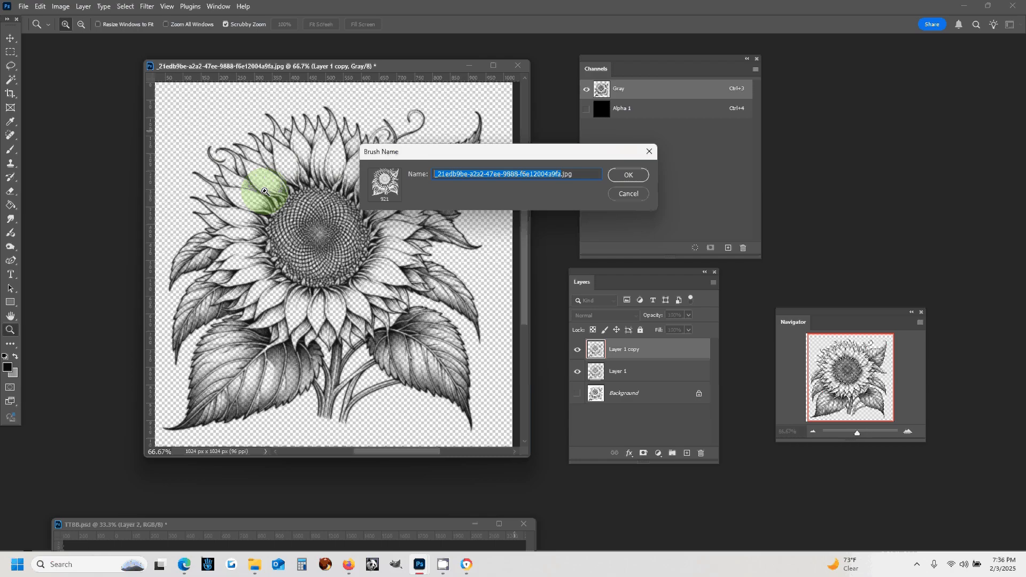
pyautogui.write('Sunflower ')
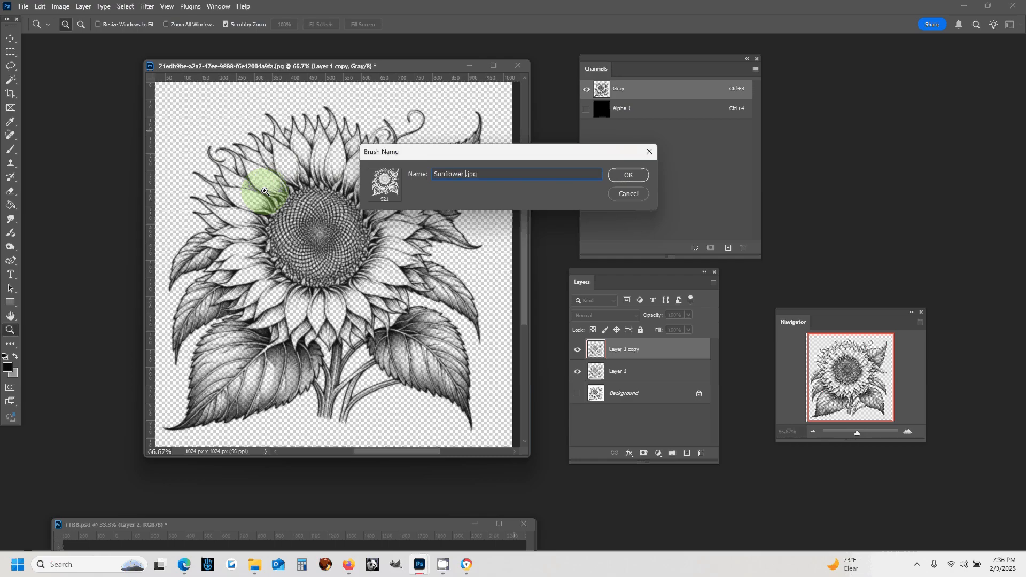
pyautogui.write('isolated with stem and leaves')
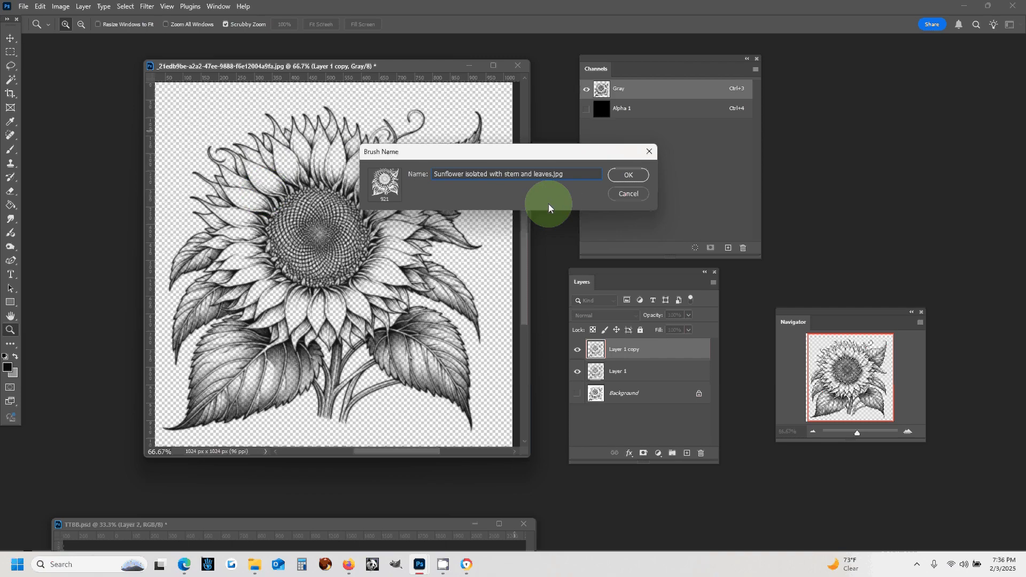
pyautogui.click(629, 175)
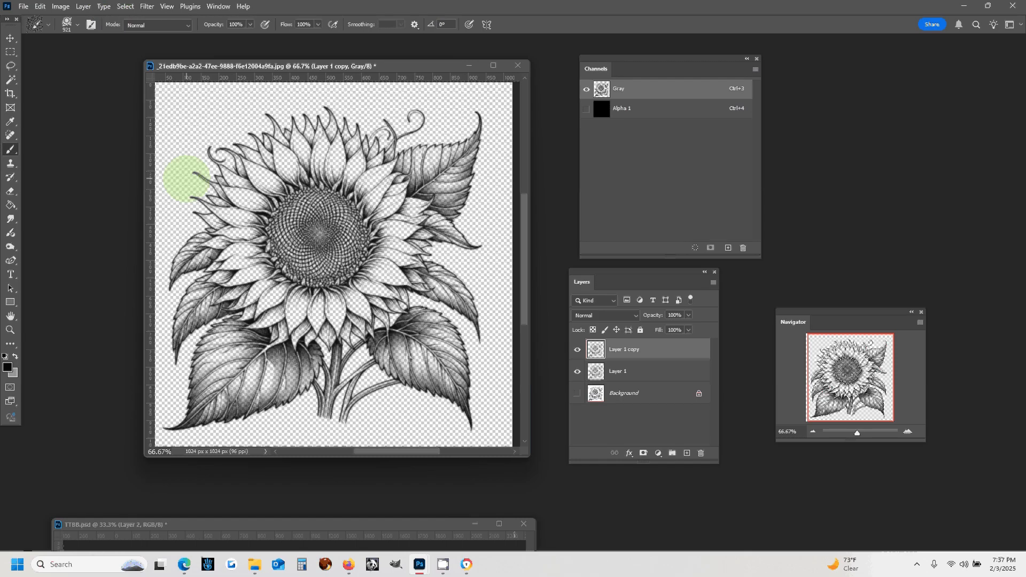
# Step: Create a transparent grayscale document of 1024 x 1024 px at 96 ppi and stamp the sunflower brush once near its center
pyautogui.click(24, 8)
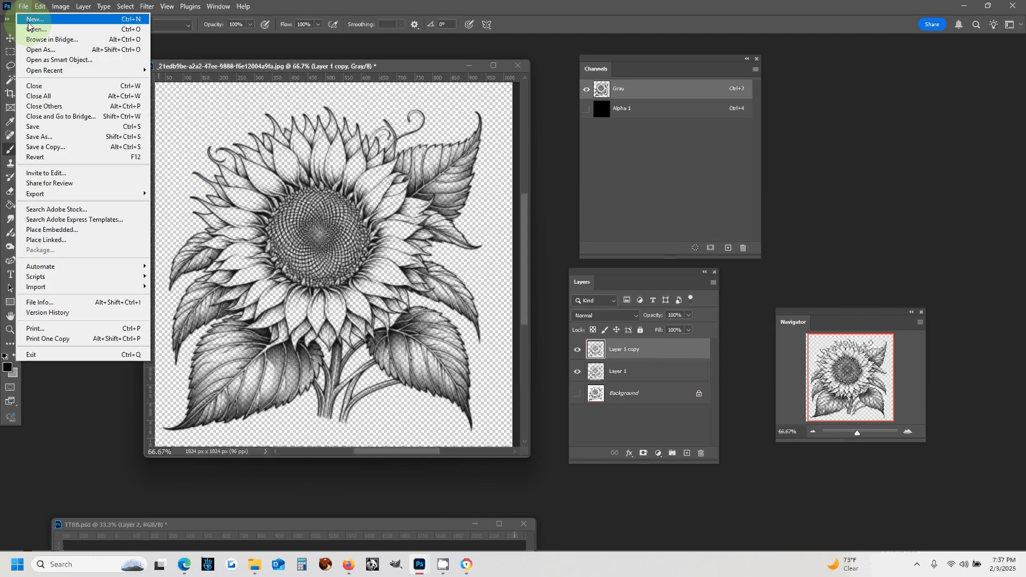
pyautogui.click(29, 21)
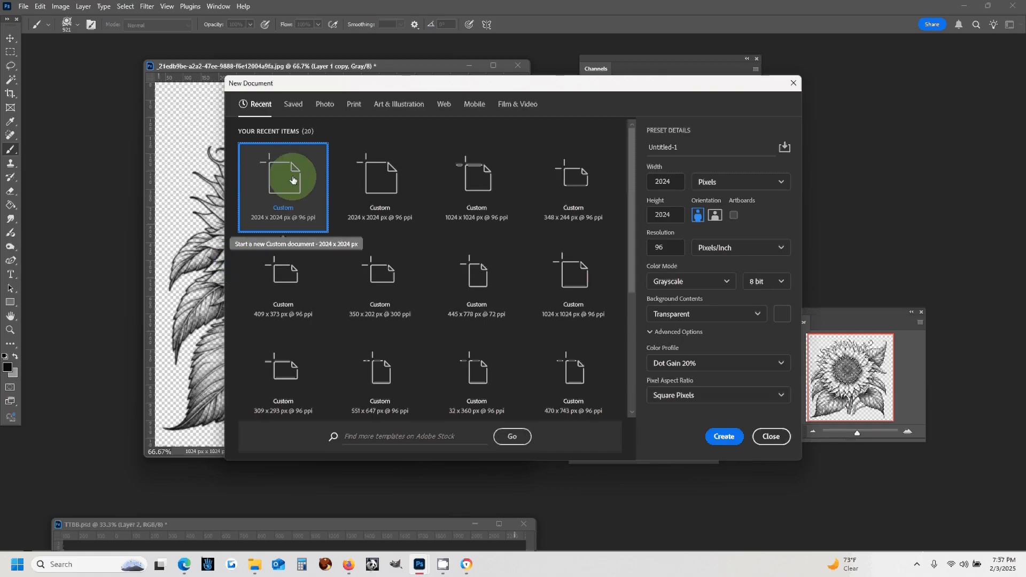
pyautogui.doubleClick(476, 177)
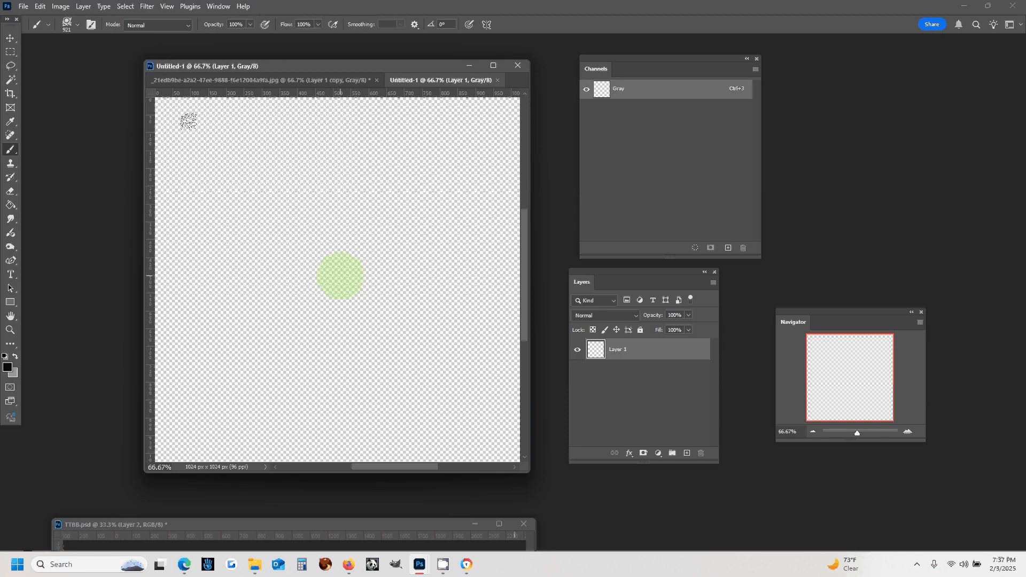
pyautogui.click(340, 275)
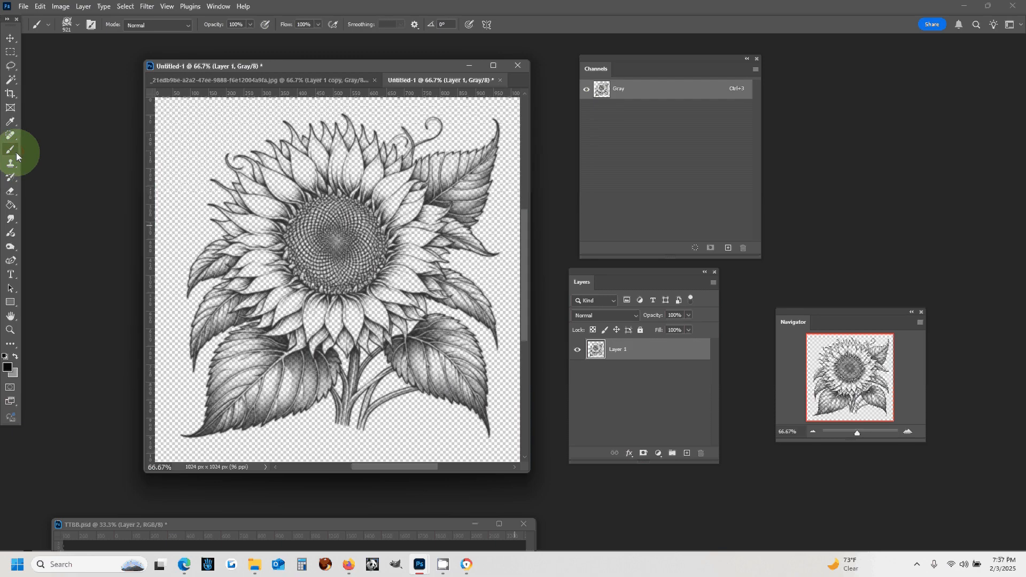
# Step: Make the Brush Tool active and open the brush presets to find "Sunflower isolated with stem and leaves.jpg"
pyautogui.scroll(1, 16, 158)
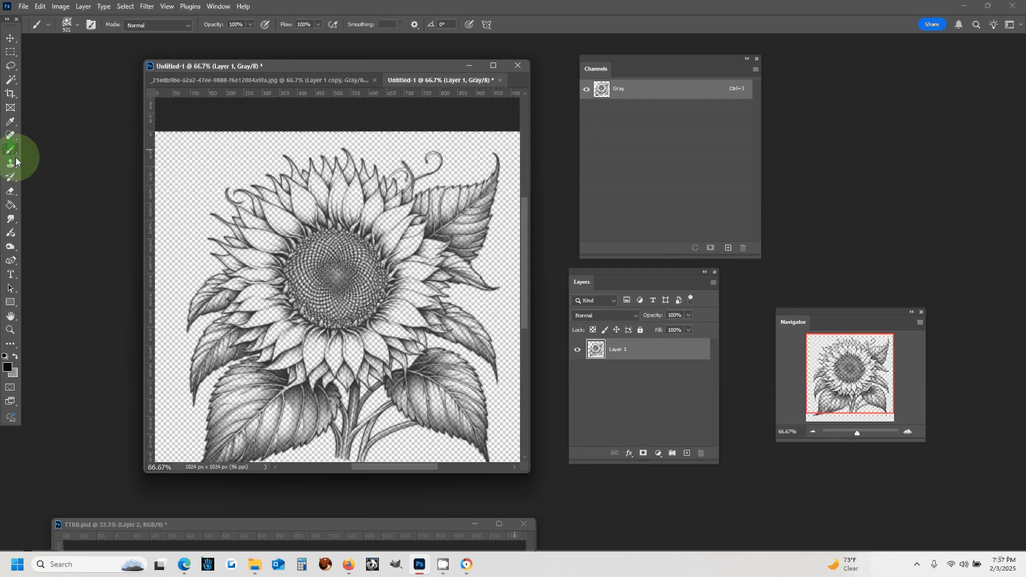
pyautogui.rightClick(15, 154)
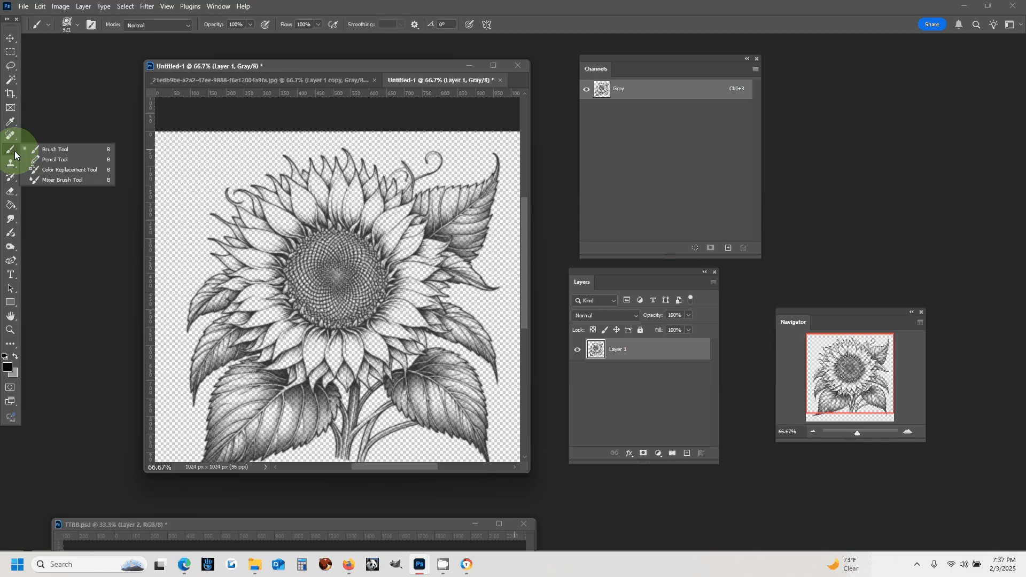
pyautogui.click(76, 149)
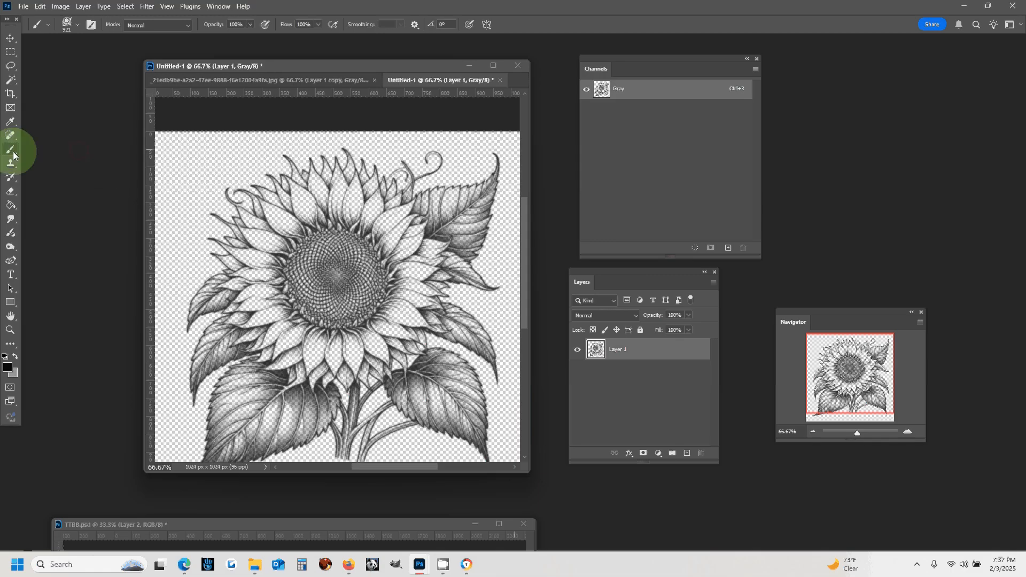
pyautogui.click(77, 22)
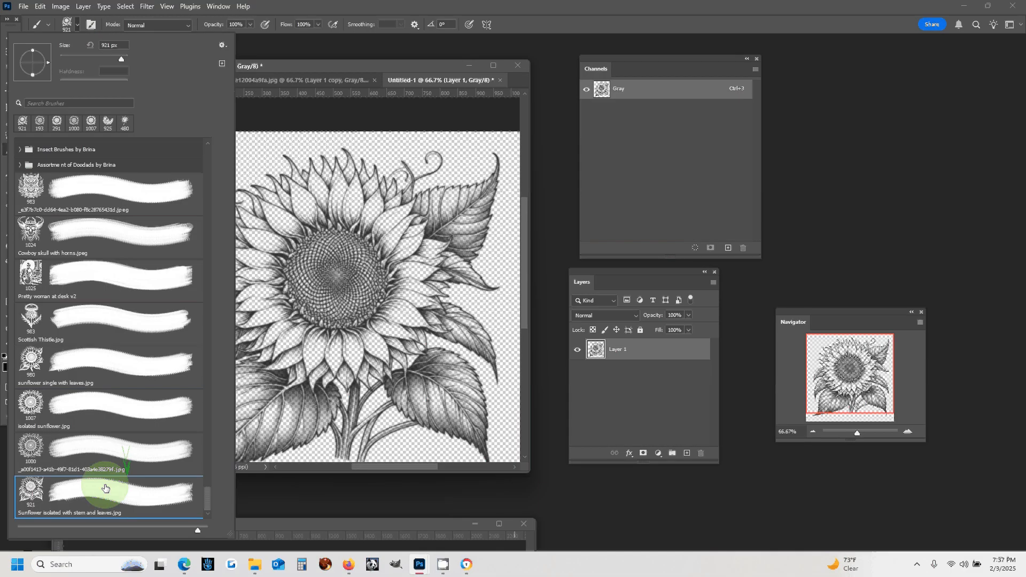
# Step: Select the "Sunflower isolated with stem and leaves.jpg" brush and convert the Untitled-1 document to RGB Color mode
pyautogui.click(32, 500)
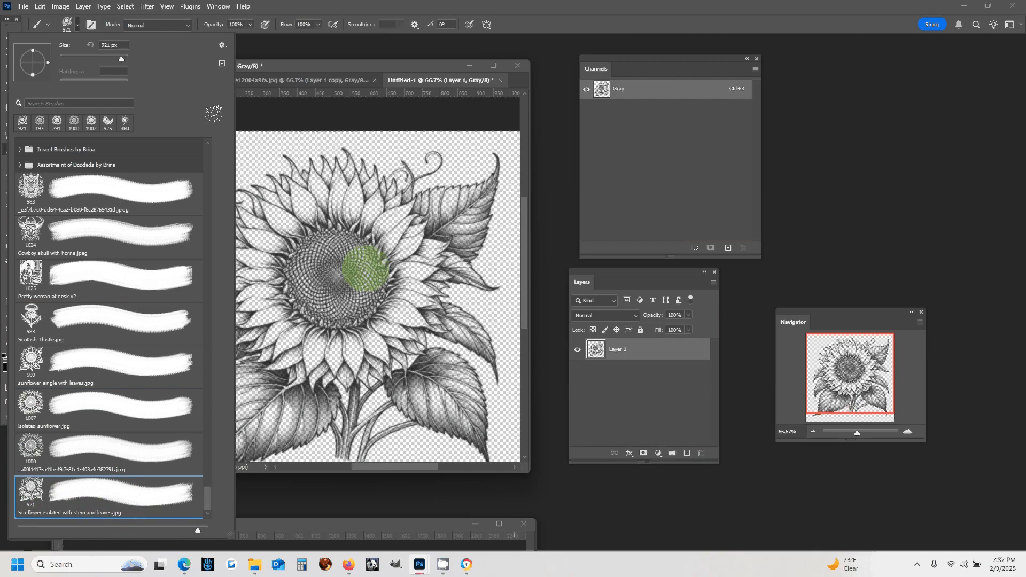
pyautogui.click(319, 63)
pyautogui.click(57, 6)
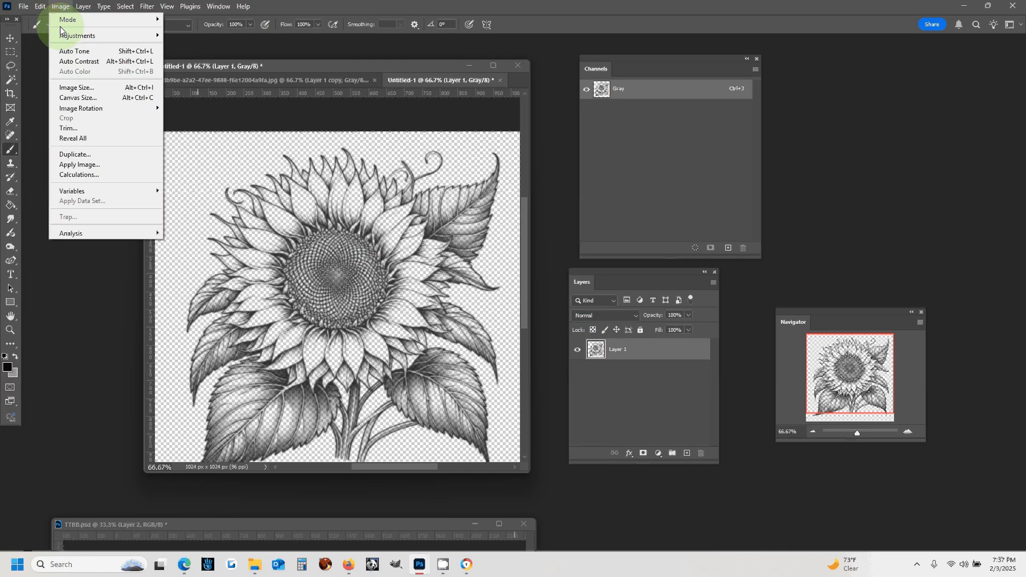
pyautogui.moveTo(63, 25)
pyautogui.click(60, 6)
pyautogui.click(60, 6)
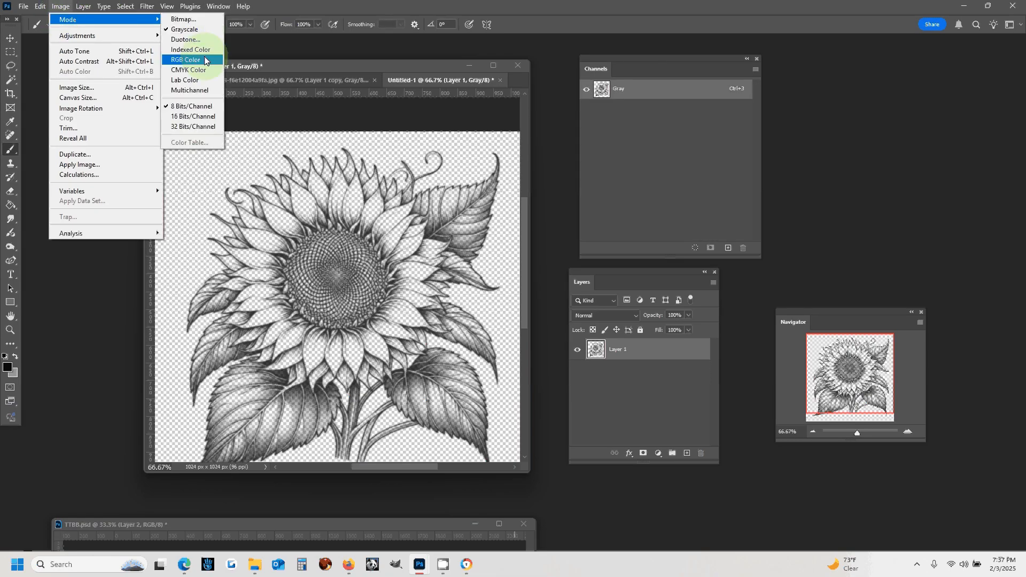
pyautogui.click(206, 61)
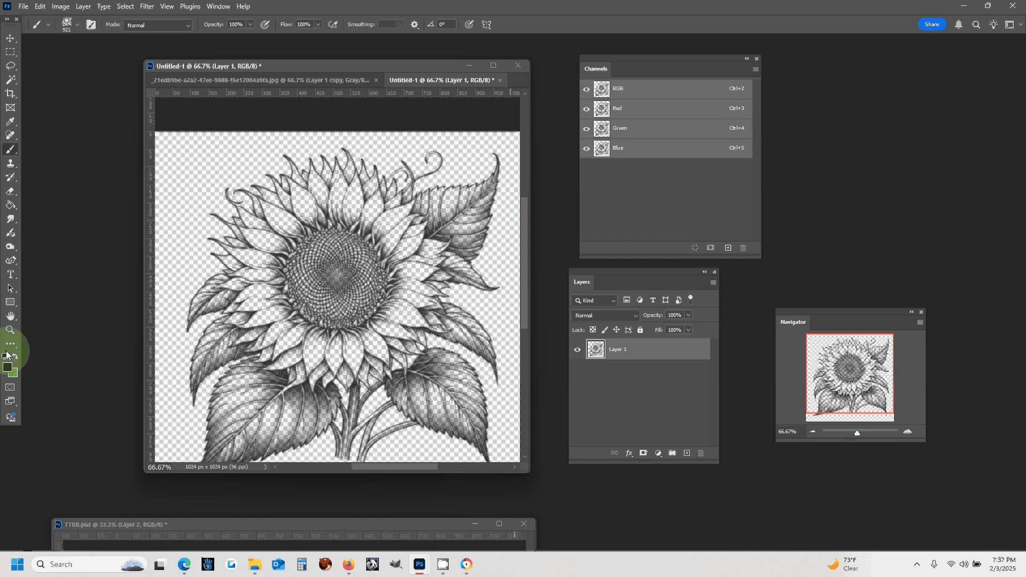
# Step: Examine the stamped sunflower's petals, seed center, leaves and stems at 300% magnification and as a whole at 50%
pyautogui.click(10, 330)
pyautogui.click(291, 193)
pyautogui.click(292, 192)
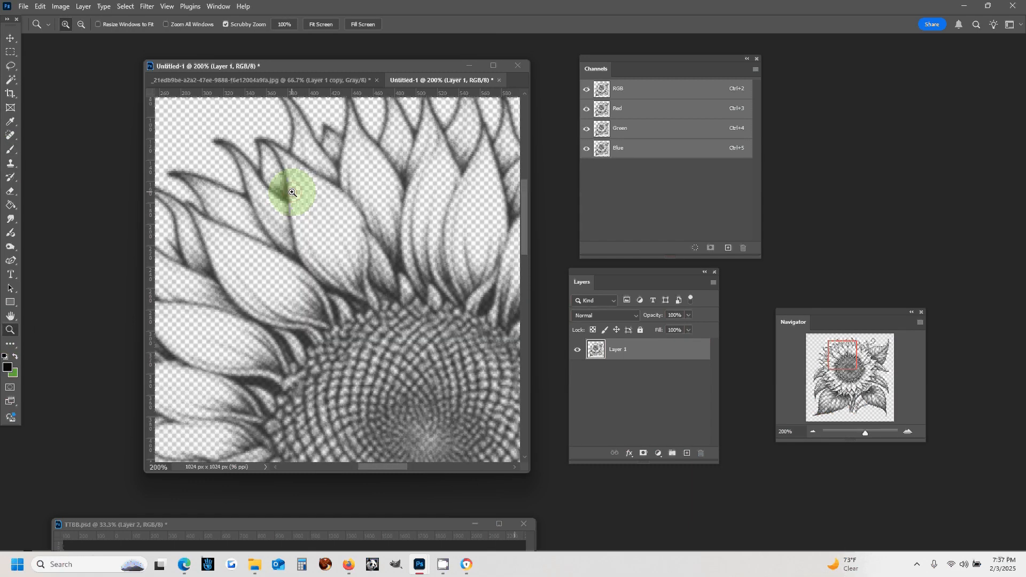
pyautogui.click(380, 126)
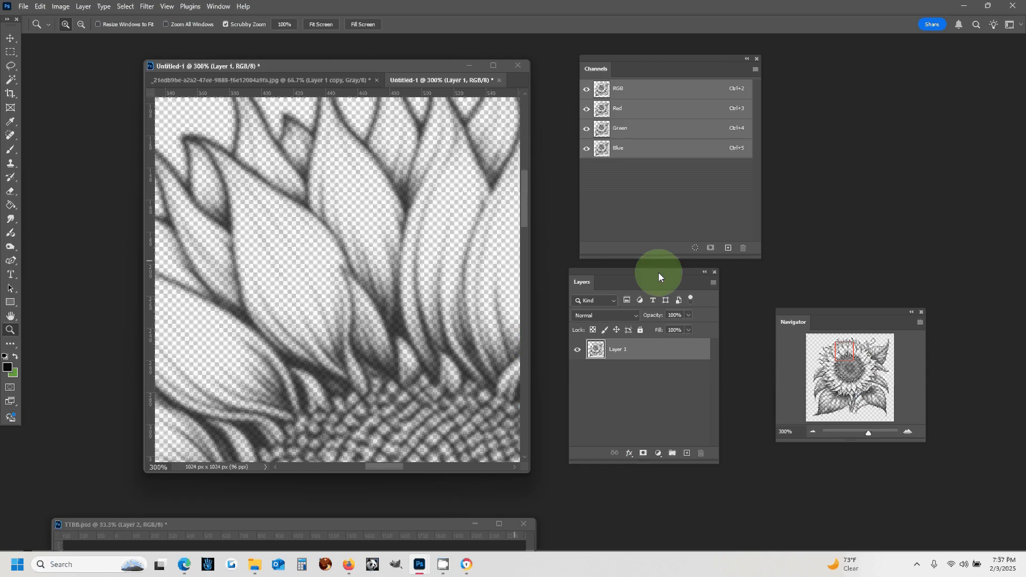
pyautogui.scroll(2, 411, 152)
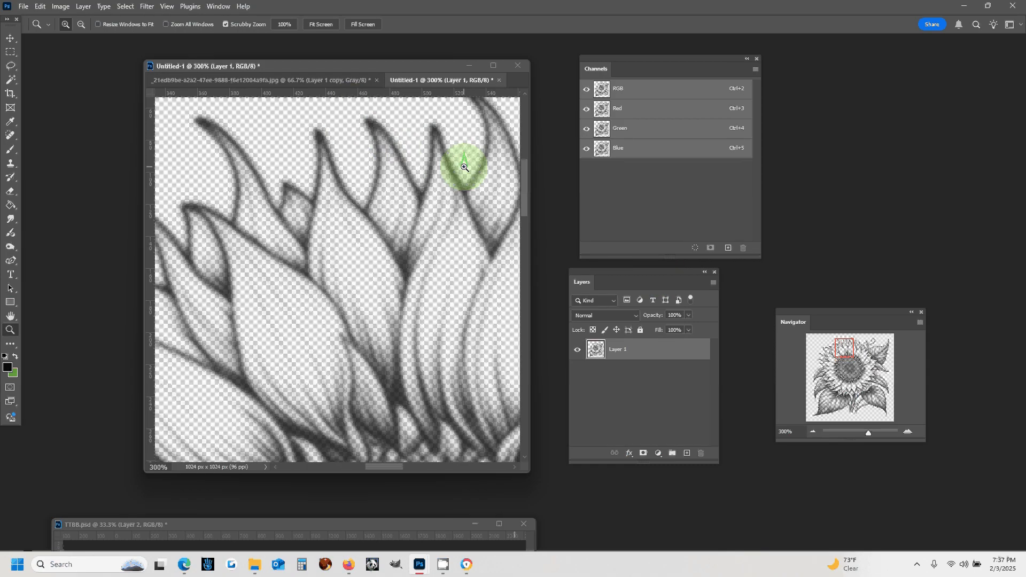
pyautogui.scroll(-10, 434, 347)
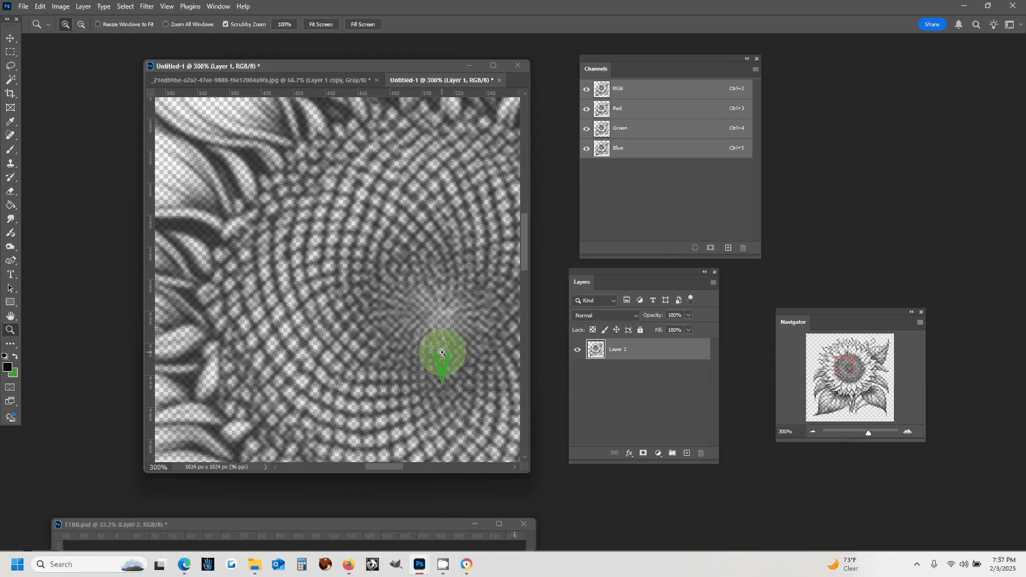
pyautogui.scroll(-10, 442, 353)
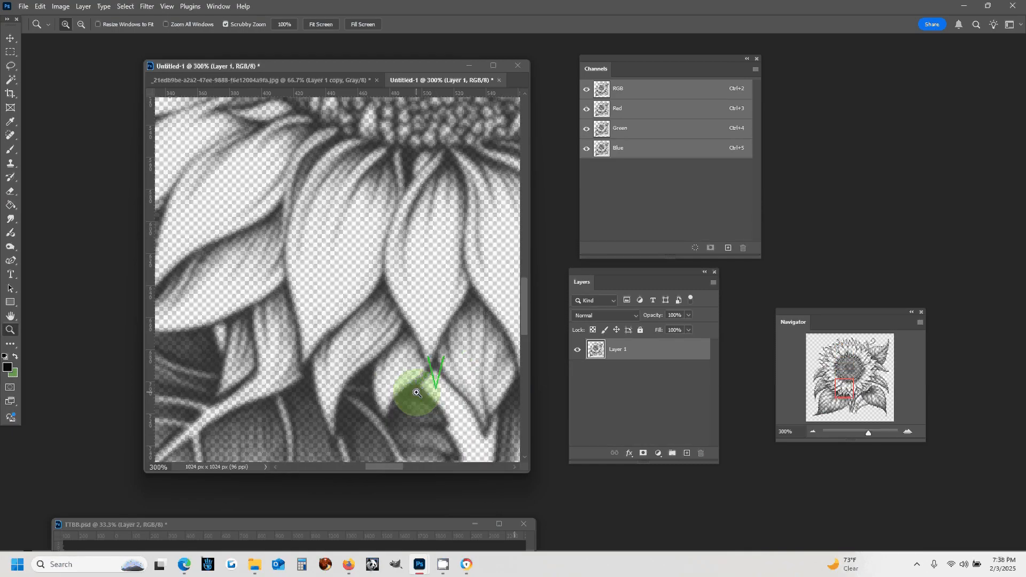
pyautogui.scroll(-10, 416, 393)
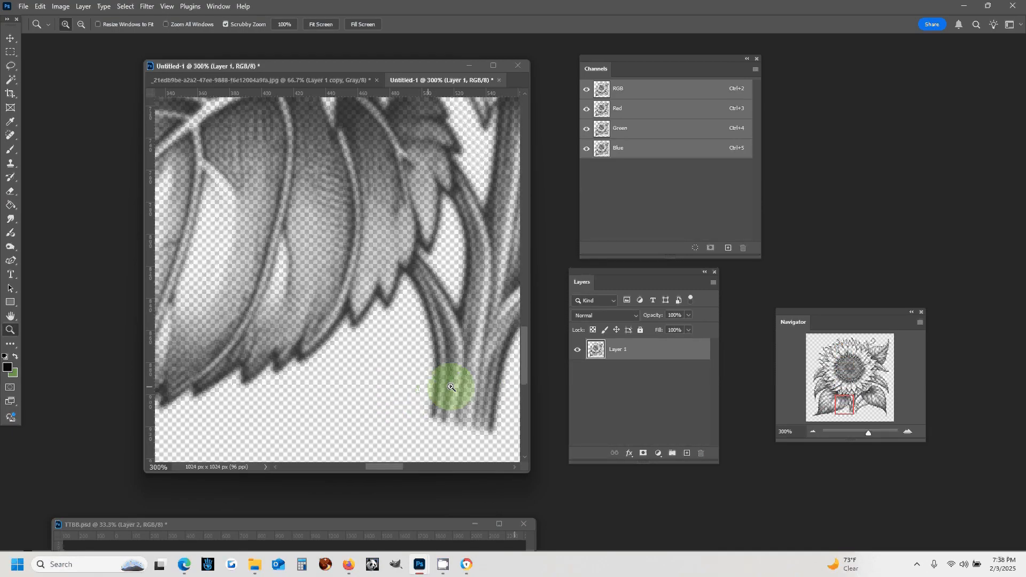
pyautogui.scroll(5, 451, 387)
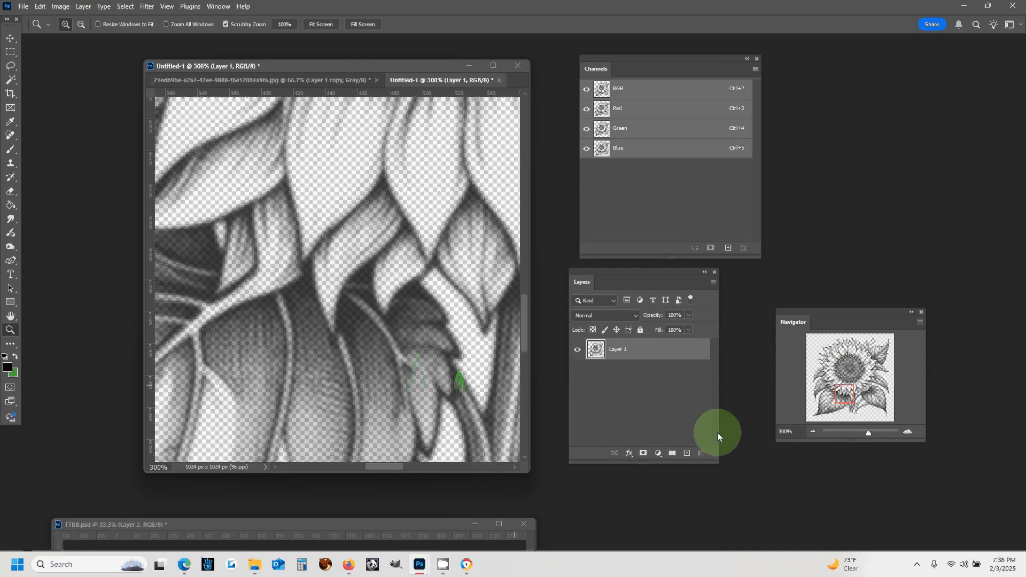
pyautogui.click(812, 432)
pyautogui.click(812, 432)
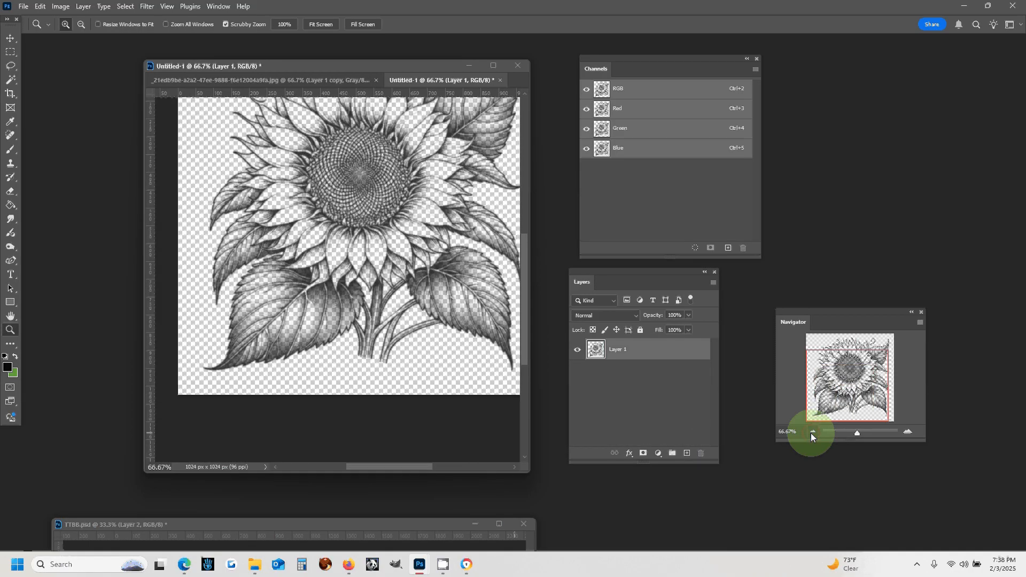
pyautogui.click(812, 432)
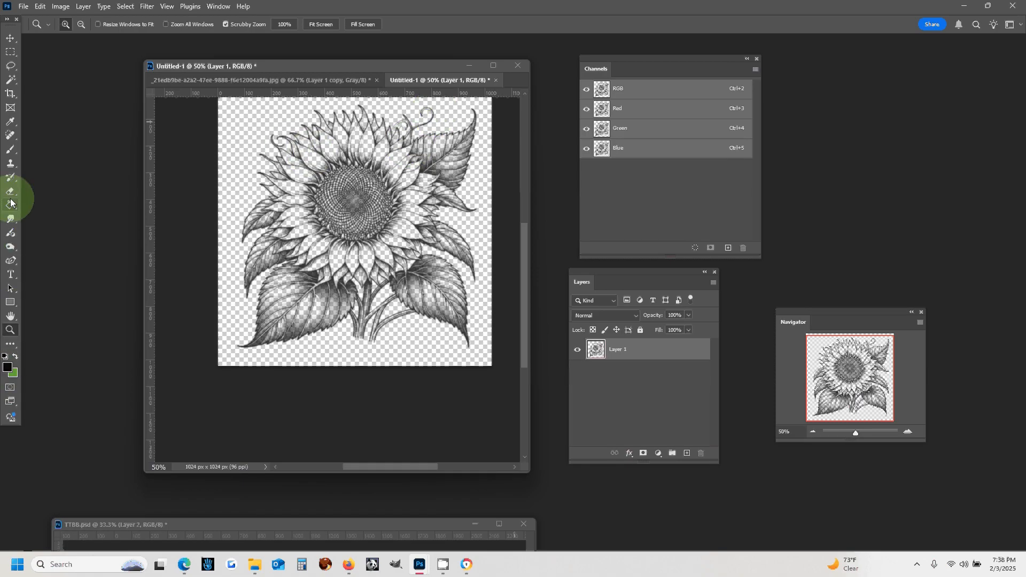
# Step: Lasso the large curling tendril and its adjoining stalk above the upper-right leaf at 300% magnification, delete them and deselect
pyautogui.click(10, 66)
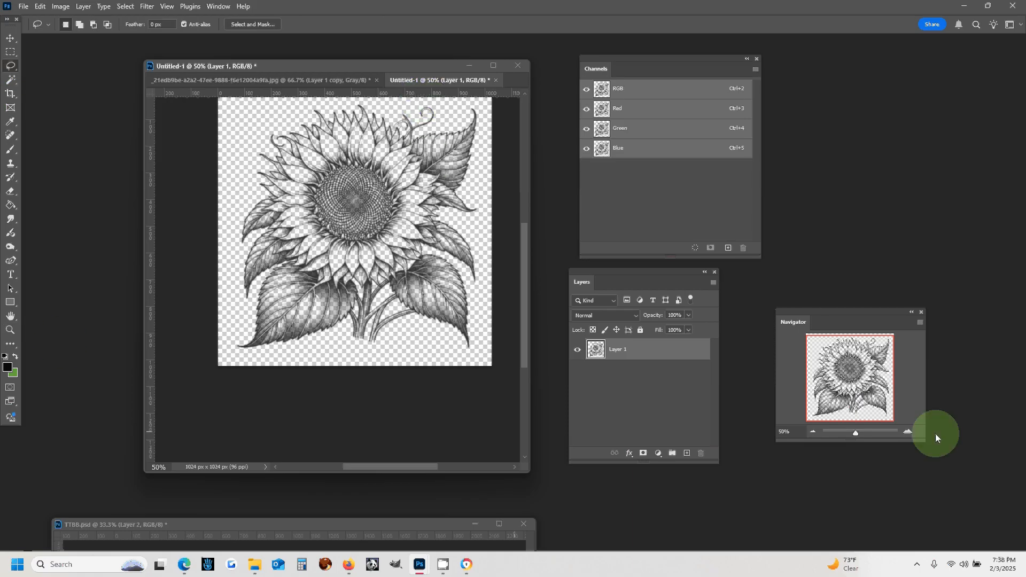
pyautogui.click(906, 431)
pyautogui.click(906, 430)
pyautogui.click(906, 430)
pyautogui.click(906, 431)
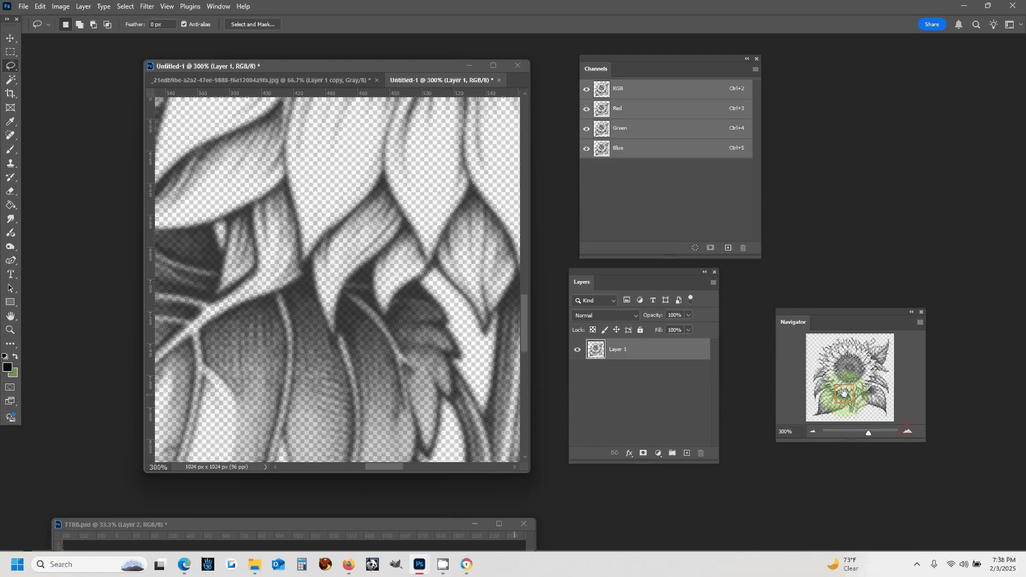
pyautogui.moveTo(825, 369); pyautogui.dragTo(870, 338)
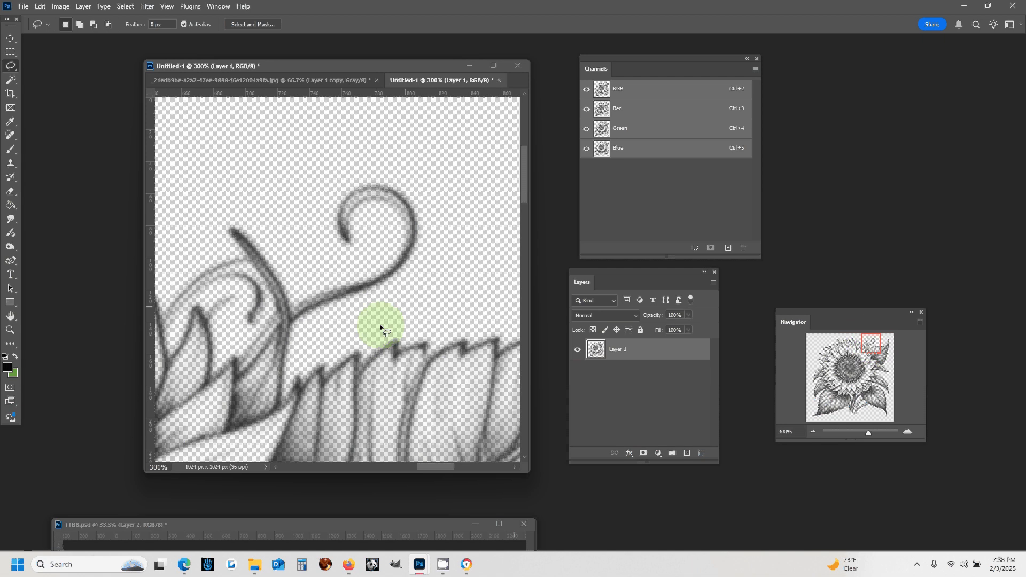
pyautogui.moveTo(298, 330)
pyautogui.mouseDown()
pyautogui.moveTo(219, 227)
pyautogui.moveTo(305, 184)
pyautogui.moveTo(465, 274)
pyautogui.moveTo(315, 332)
pyautogui.moveTo(298, 327)
pyautogui.mouseUp()
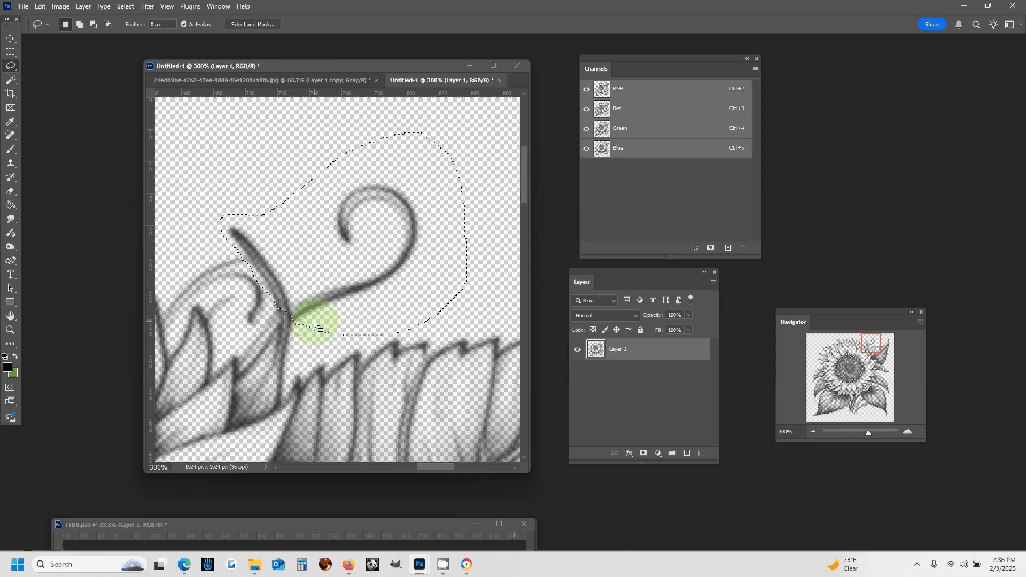
pyautogui.press('Delete')
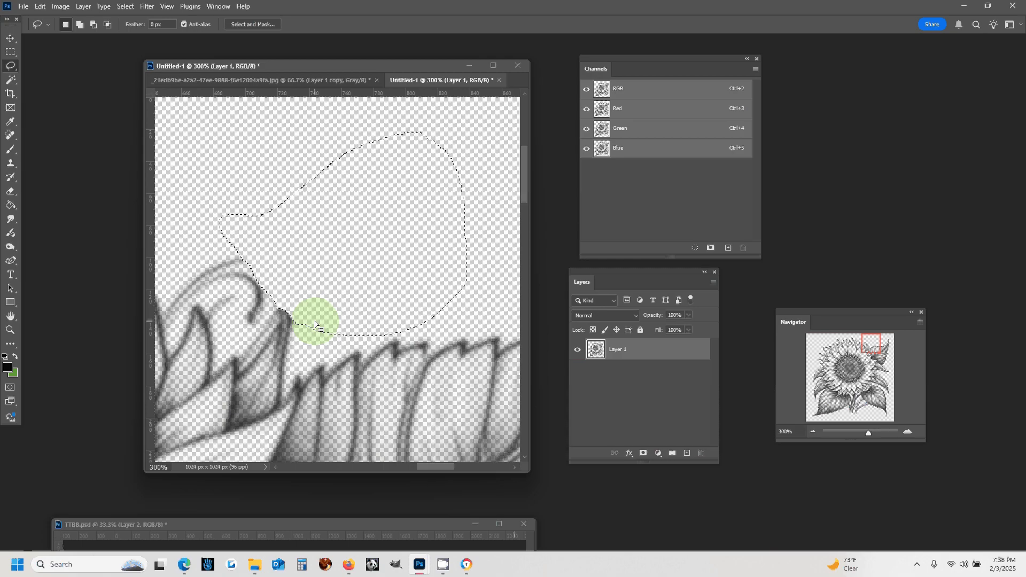
pyautogui.hotkey('ctrl', 'd')
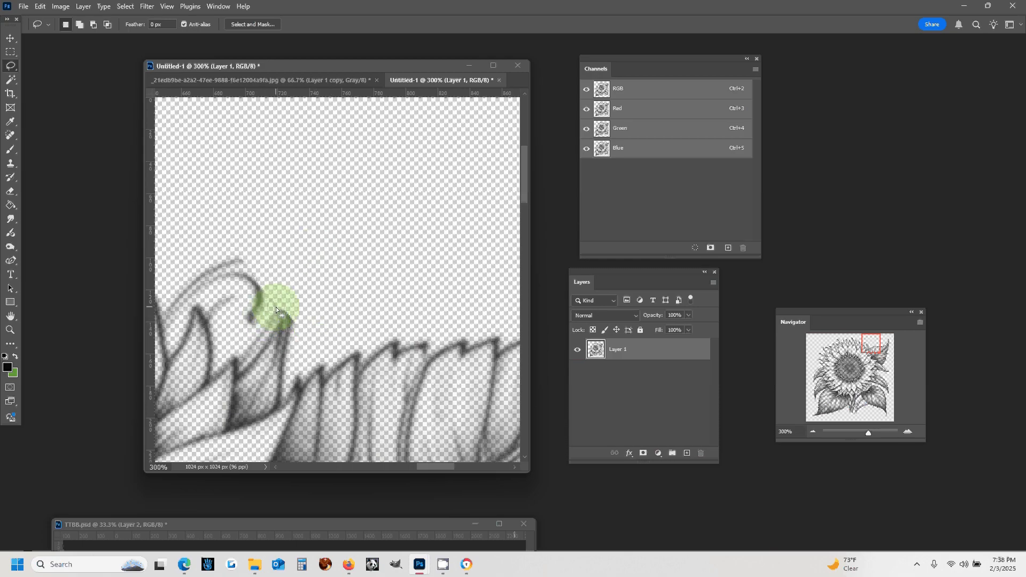
# Step: Lasso and delete the remaining curved lines above the petals beside the upper-right leaf, leaving nothing selected
pyautogui.moveTo(236, 332)
pyautogui.mouseDown()
pyautogui.moveTo(201, 303)
pyautogui.moveTo(169, 332)
pyautogui.moveTo(163, 315)
pyautogui.moveTo(202, 246)
pyautogui.moveTo(259, 277)
pyautogui.moveTo(274, 307)
pyautogui.mouseUp()
pyautogui.press('Delete')
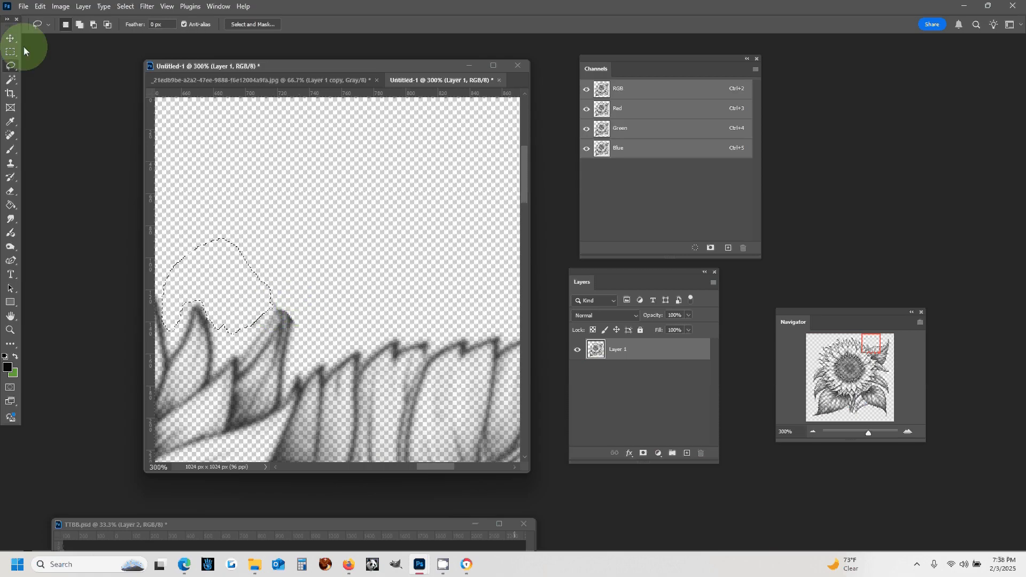
pyautogui.click(10, 52)
pyautogui.click(258, 210)
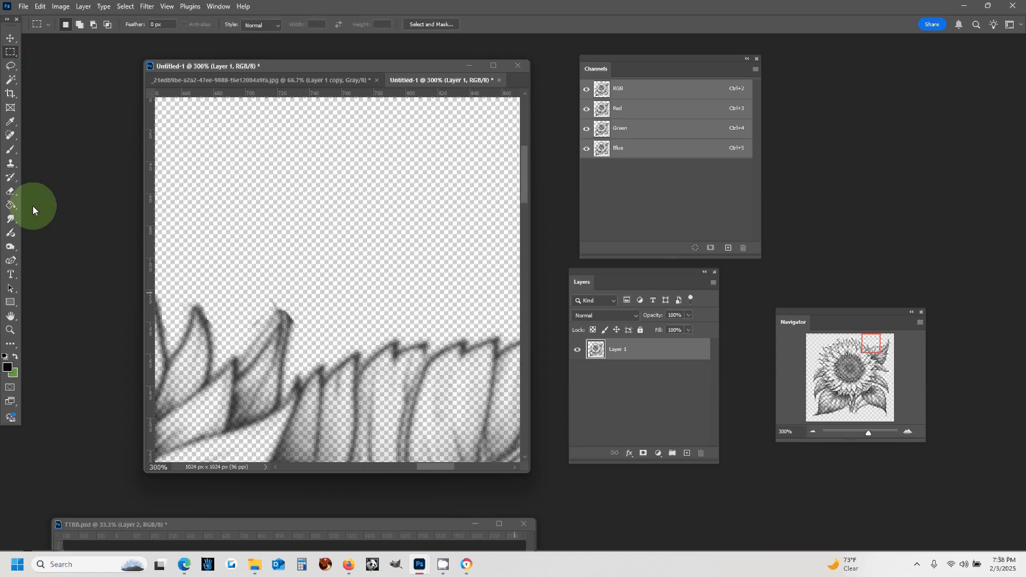
# Step: Erase the curled tendril above the upper-left petals with the Eraser Tool, undoing the first stroke
pyautogui.click(10, 150)
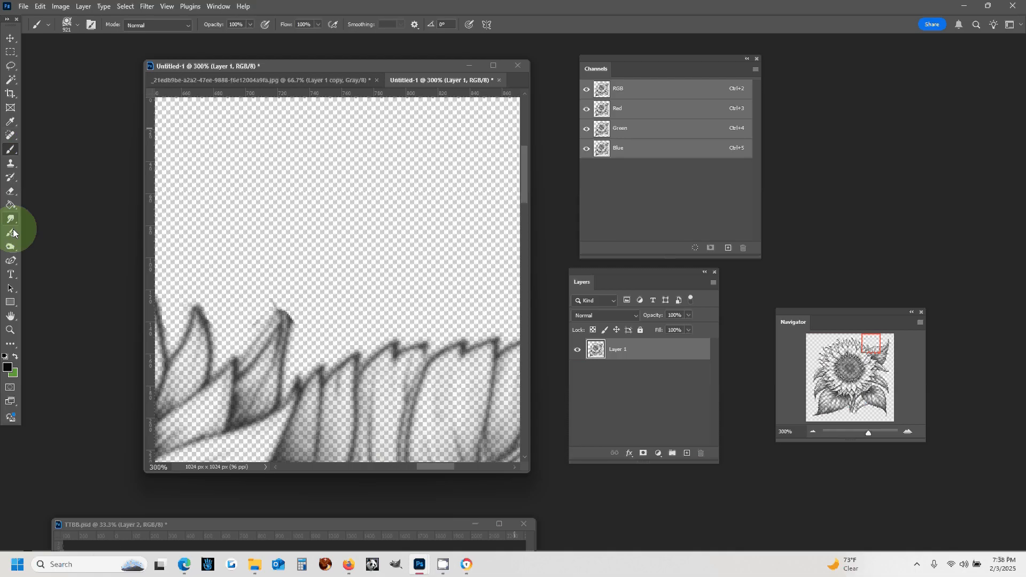
pyautogui.click(10, 191)
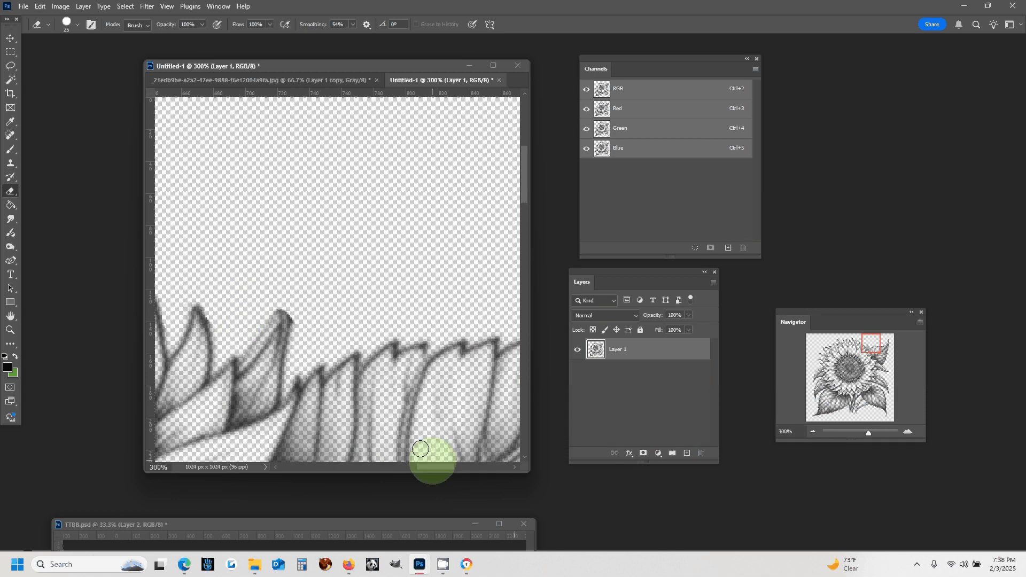
pyautogui.moveTo(435, 467); pyautogui.dragTo(345, 470)
pyautogui.scroll(-5, 367, 390)
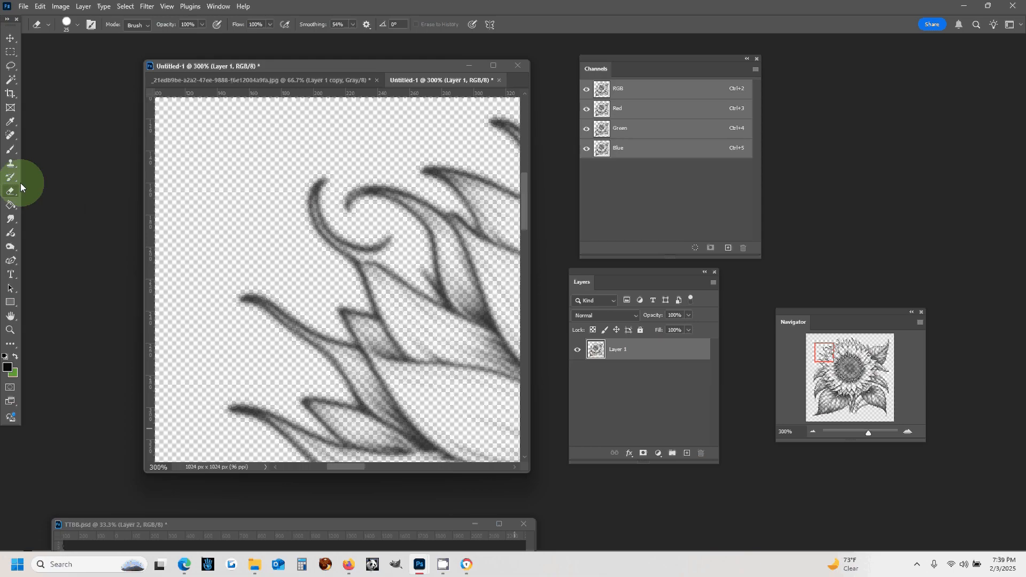
pyautogui.moveTo(323, 233); pyautogui.dragTo(304, 203)
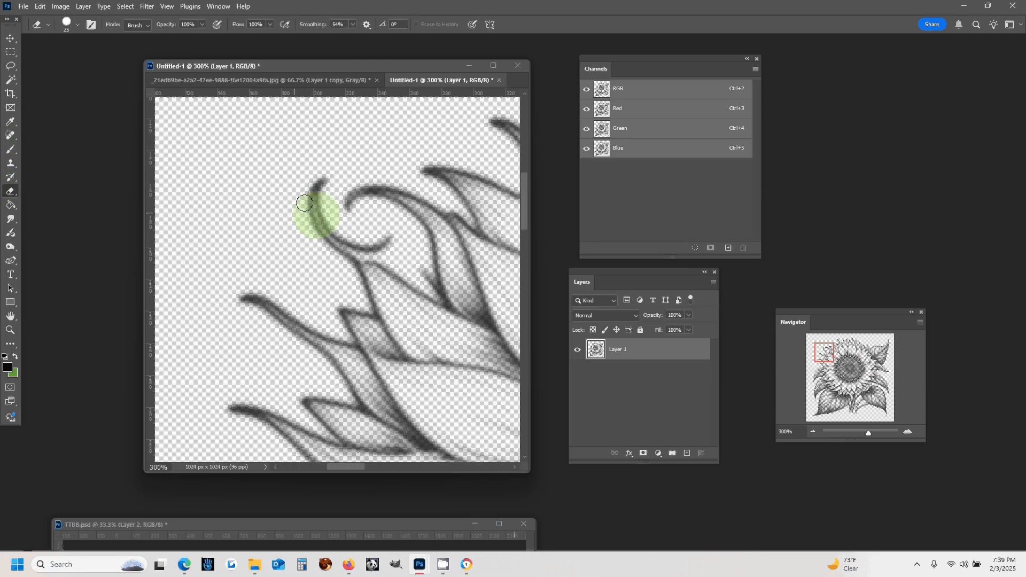
pyautogui.hotkey('ctrl', 'z')
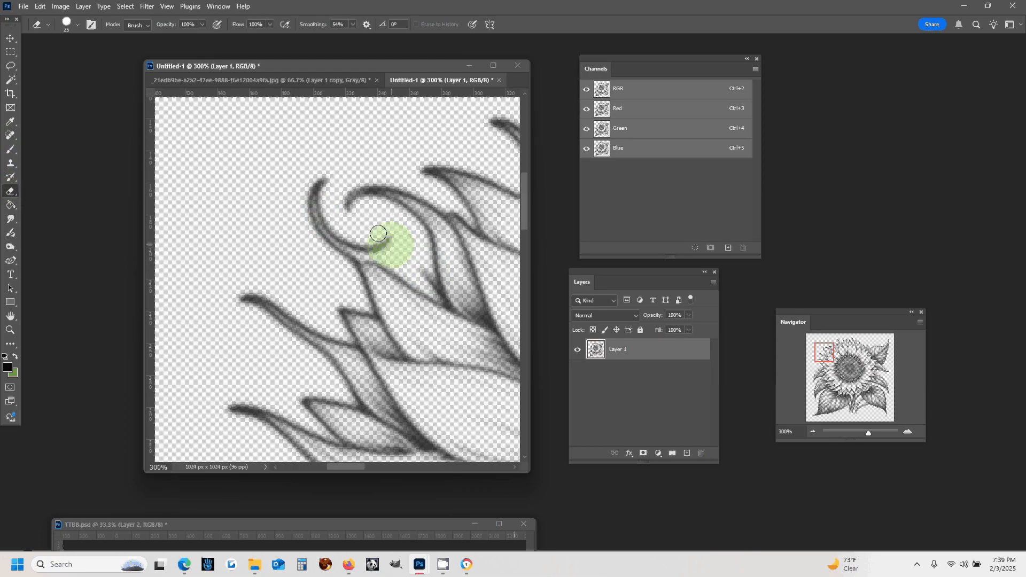
pyautogui.moveTo(378, 230)
pyautogui.mouseDown()
pyautogui.moveTo(340, 231)
pyautogui.moveTo(302, 214)
pyautogui.moveTo(306, 144)
pyautogui.mouseUp()
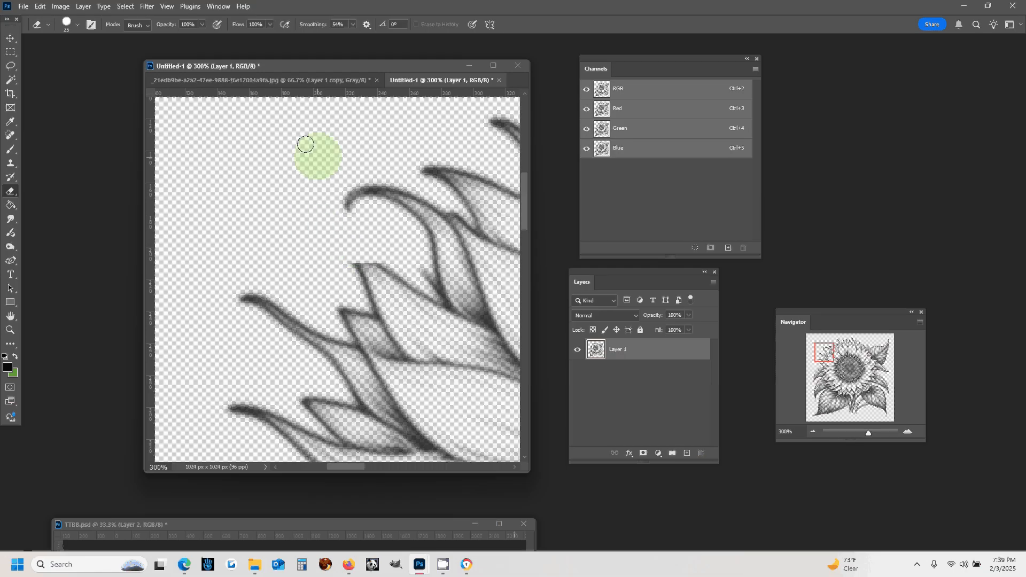
# Step: Erase the small stray line between the upper-left petals with a 9 px eraser and smudge the cut petal tip to a softer point
pyautogui.click(77, 25)
pyautogui.moveTo(68, 58); pyautogui.dragTo(64, 58)
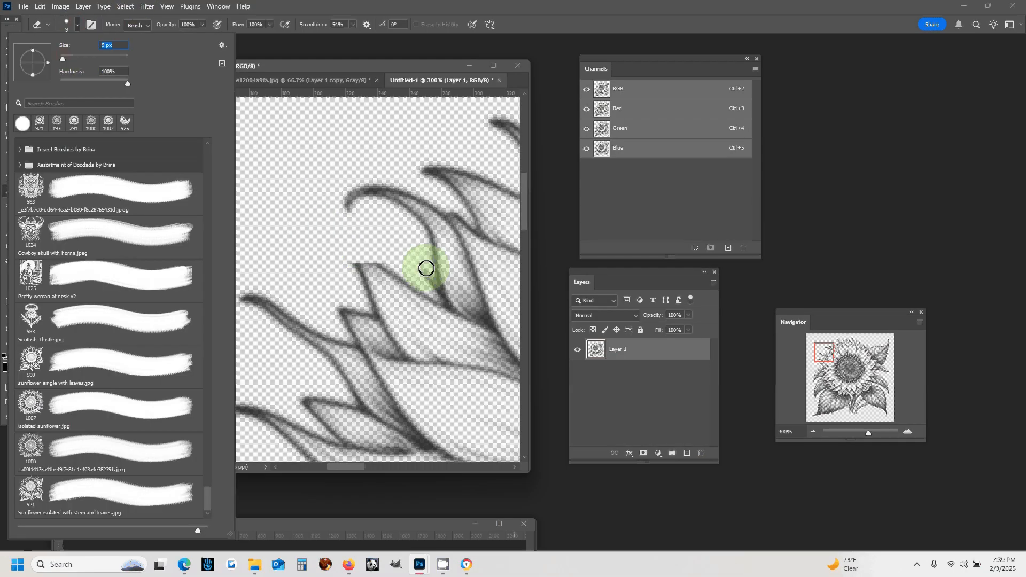
pyautogui.click(427, 283)
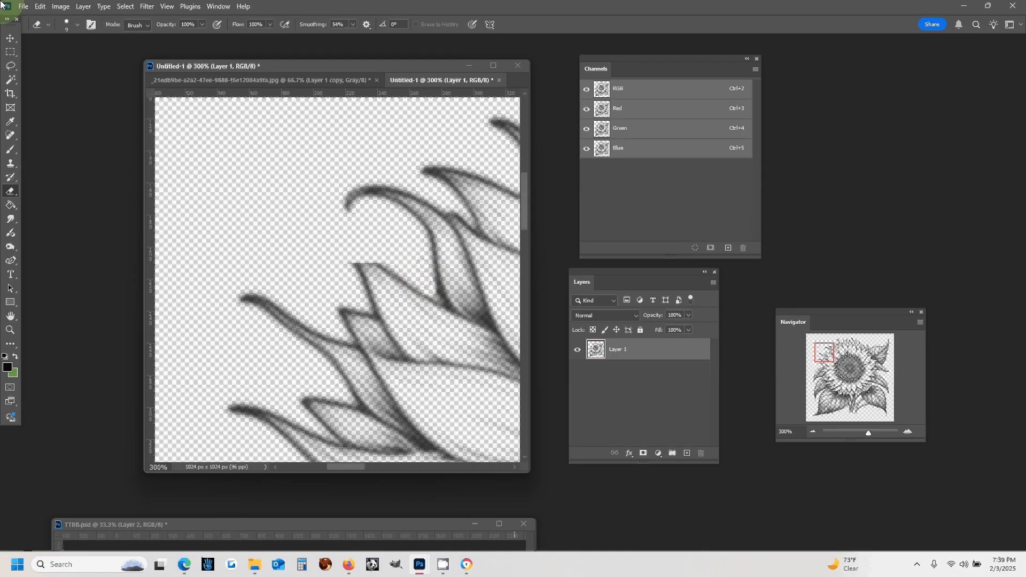
pyautogui.click(10, 219)
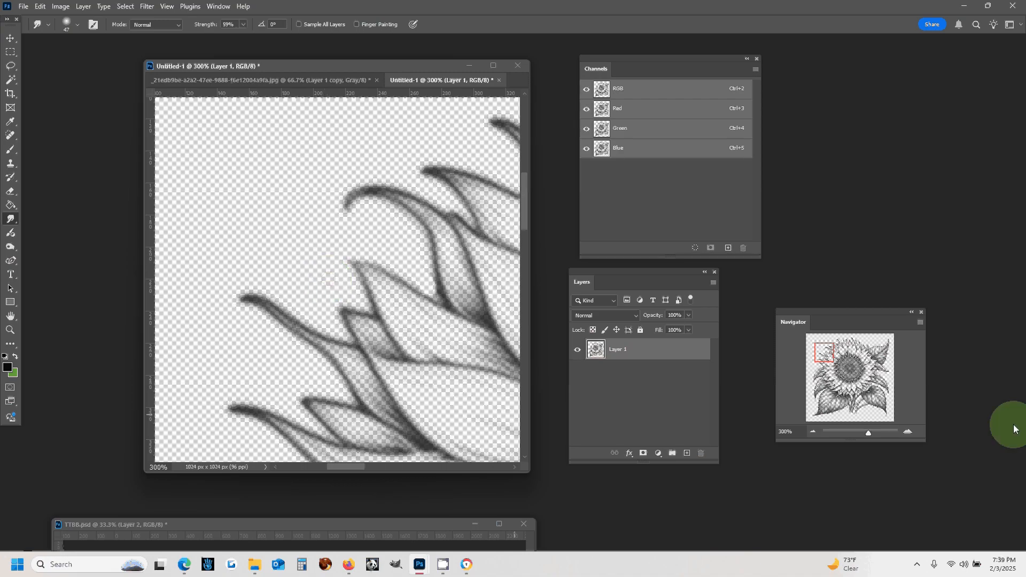
# Step: Define the cleaned sunflower as a brush preset named "Sunflower isolated No swirls.abr"
pyautogui.click(812, 431)
pyautogui.click(812, 432)
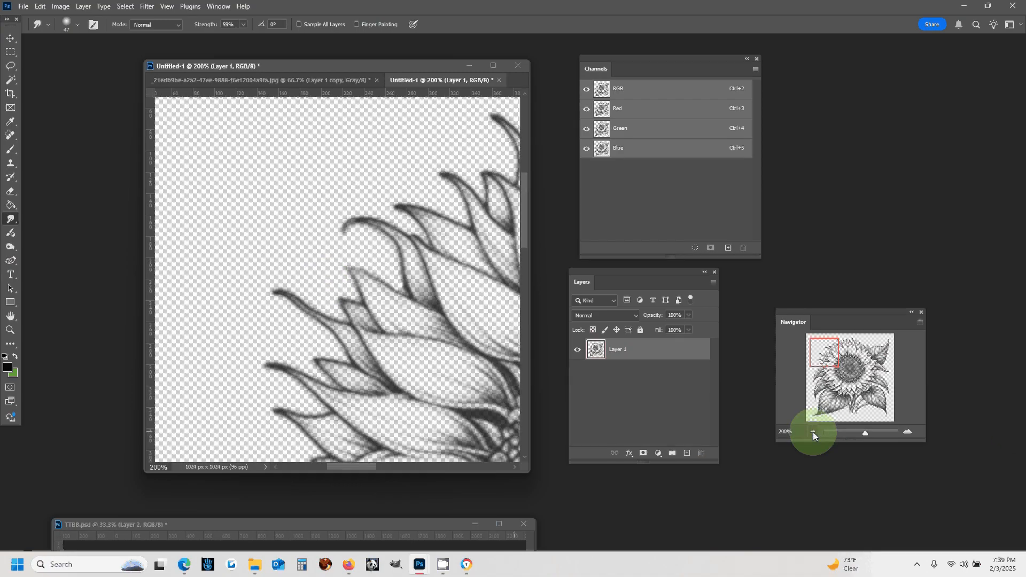
pyautogui.click(812, 432)
pyautogui.click(813, 432)
pyautogui.click(812, 431)
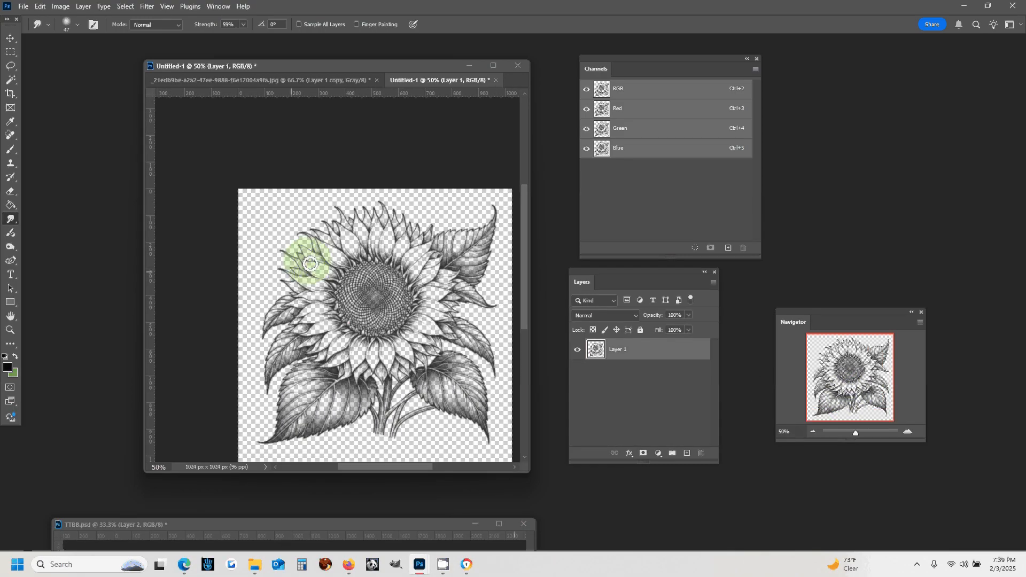
pyautogui.scroll(-1, 348, 291)
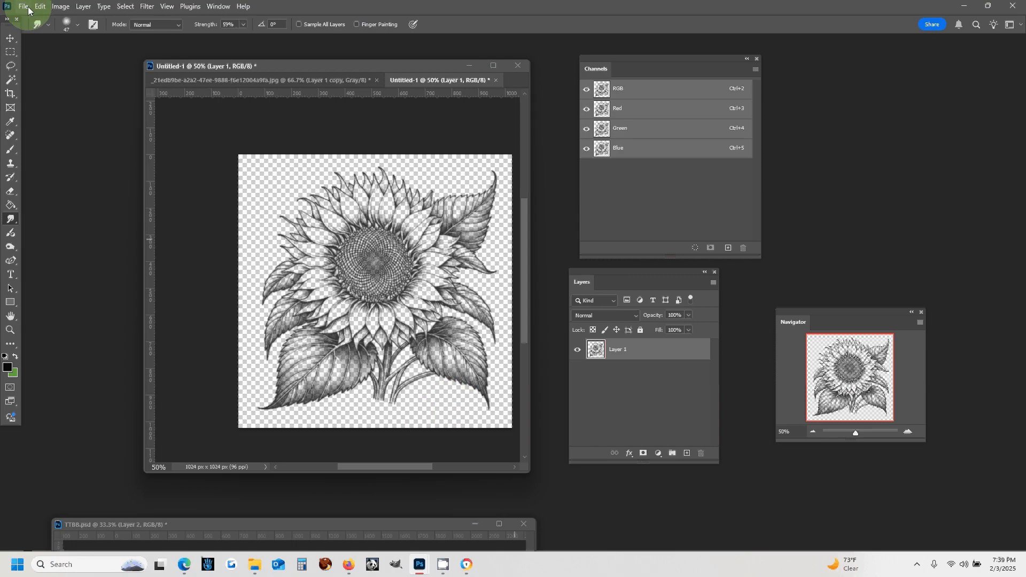
pyautogui.click(60, 7)
pyautogui.moveTo(45, 9)
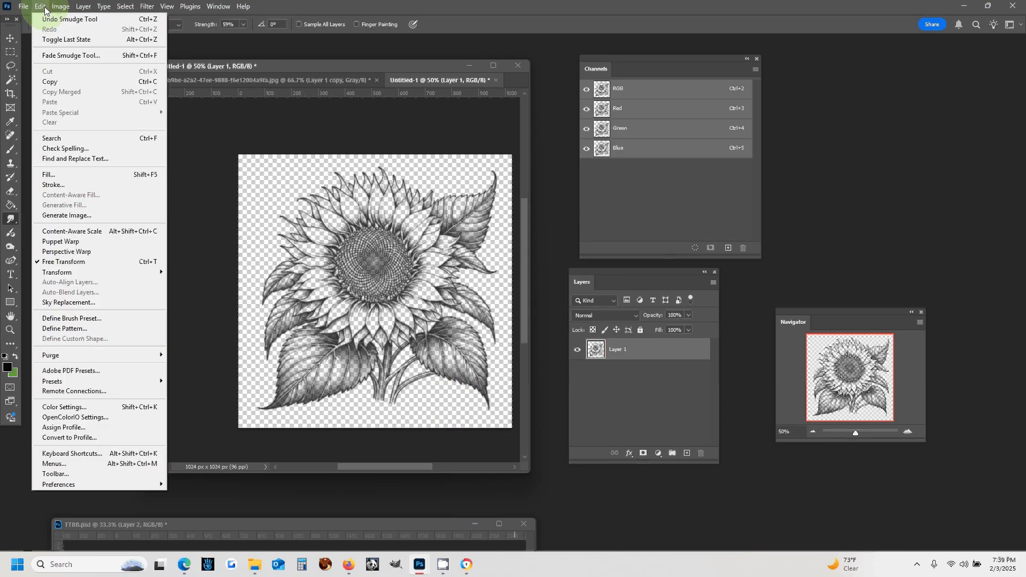
pyautogui.click(72, 319)
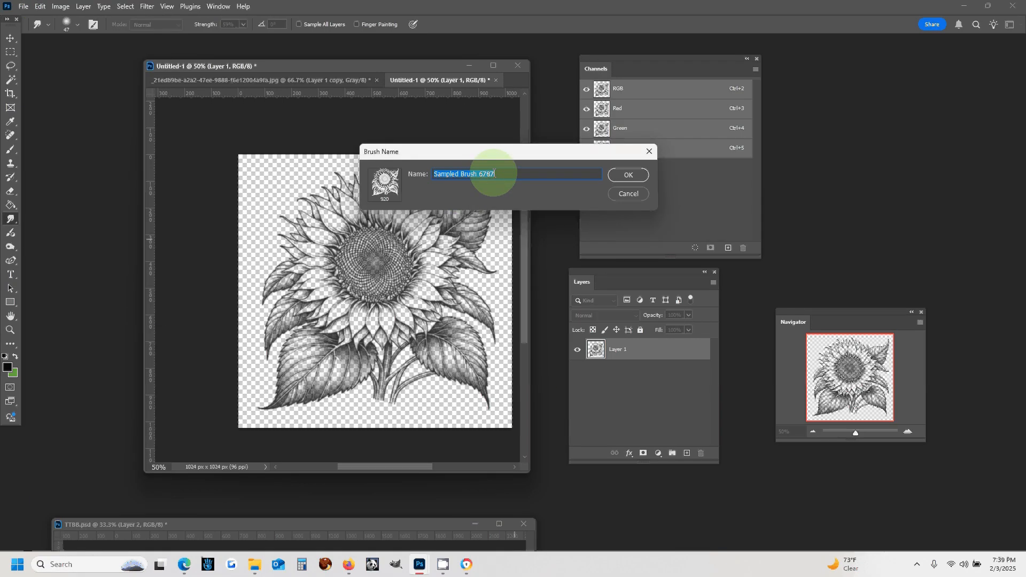
pyautogui.write('Sunflowe')
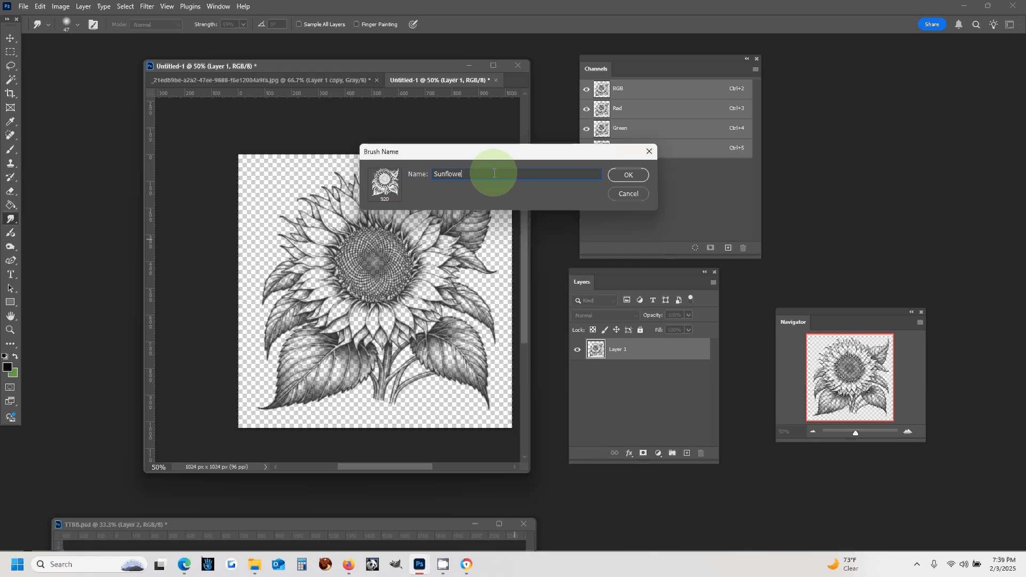
pyautogui.write('r isolate')
pyautogui.write('d FIXED ')
pyautogui.write('swi')
pyautogui.press('BackSpace')
pyautogui.press('BackSpace')
pyautogui.press('BackSpace')
pyautogui.press('BackSpace')
pyautogui.press('BackSpace')
pyautogui.write('No swirls.arr')
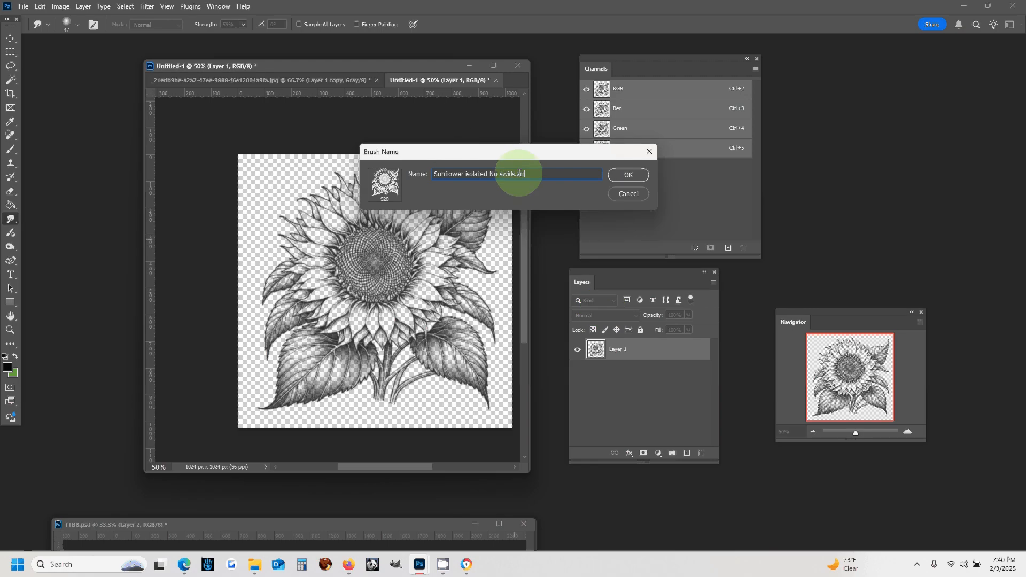
pyautogui.doubleClick(539, 174)
pyautogui.write('abr')
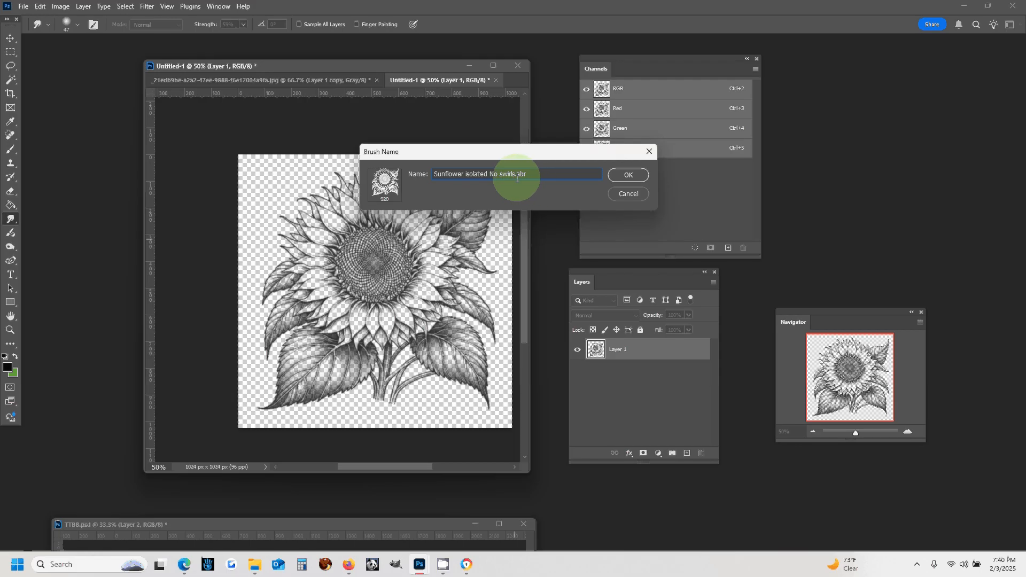
pyautogui.click(628, 176)
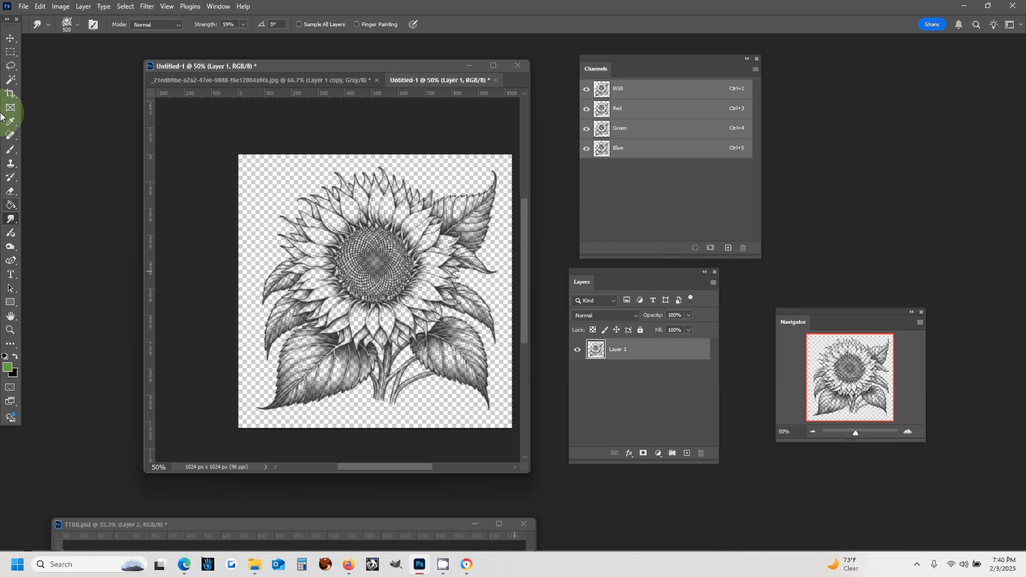
# Step: Choose the "Sunflower isolated No swirls.abr" preset for the Brush Tool
pyautogui.click(11, 150)
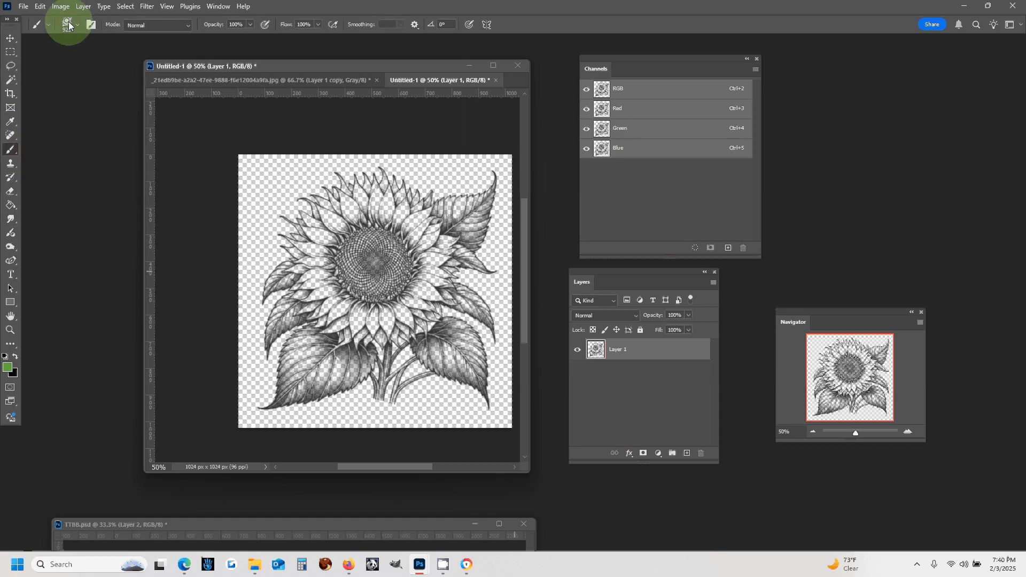
pyautogui.click(69, 25)
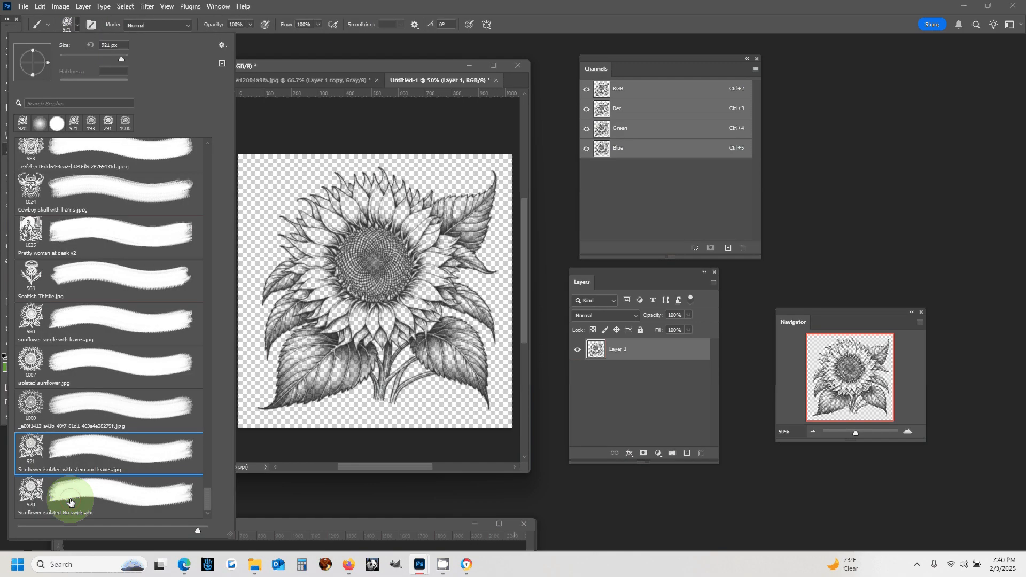
pyautogui.click(68, 498)
pyautogui.click(291, 66)
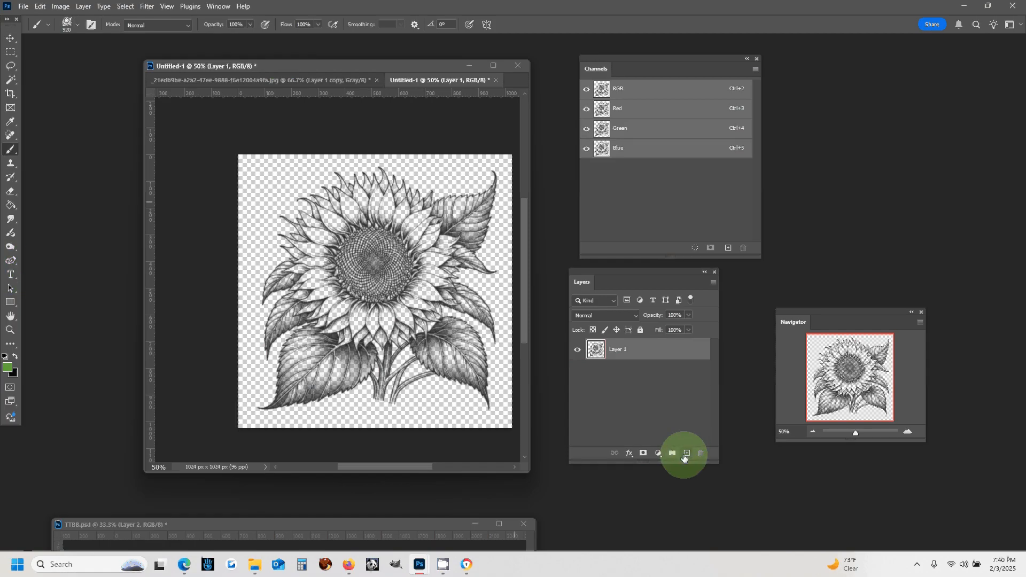
# Step: Add a new layer, hide Layer 1, and stamp the sunflower twice in green on the new layer
pyautogui.click(685, 454)
pyautogui.click(577, 371)
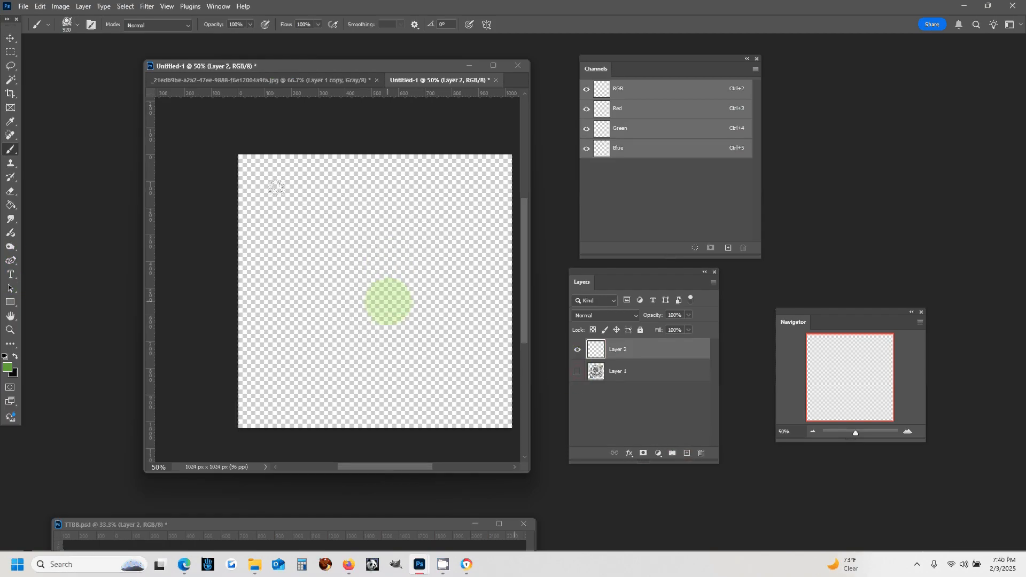
pyautogui.click(267, 184)
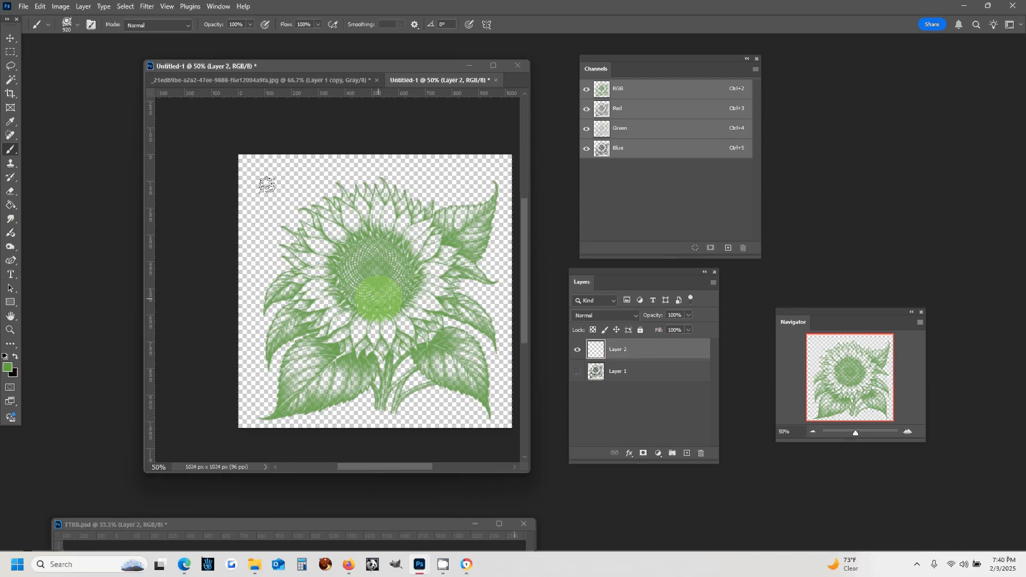
pyautogui.click(267, 185)
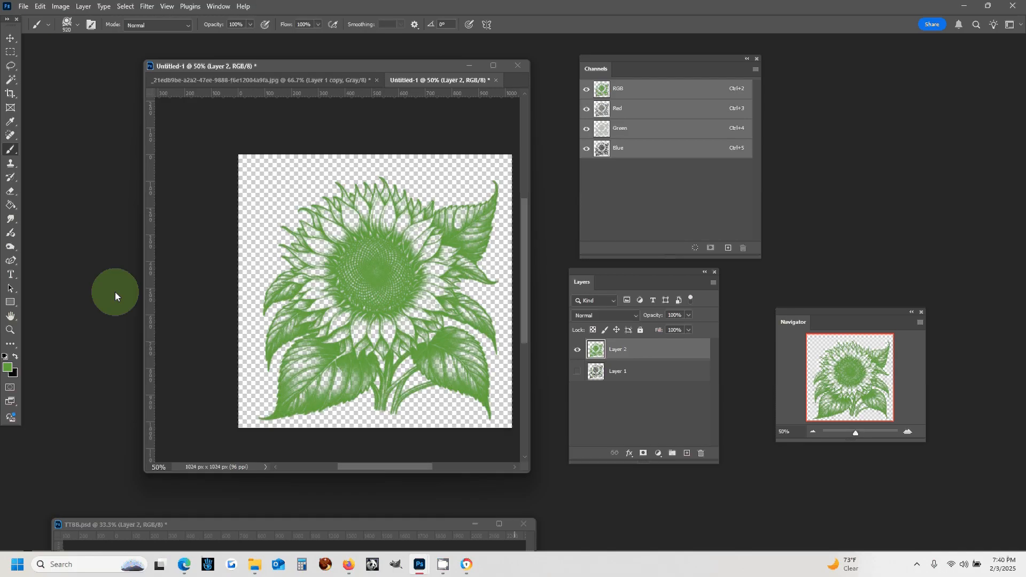
# Step: Swap the foreground colour to black and stamp the sunflower repeatedly over the green one
pyautogui.click(15, 356)
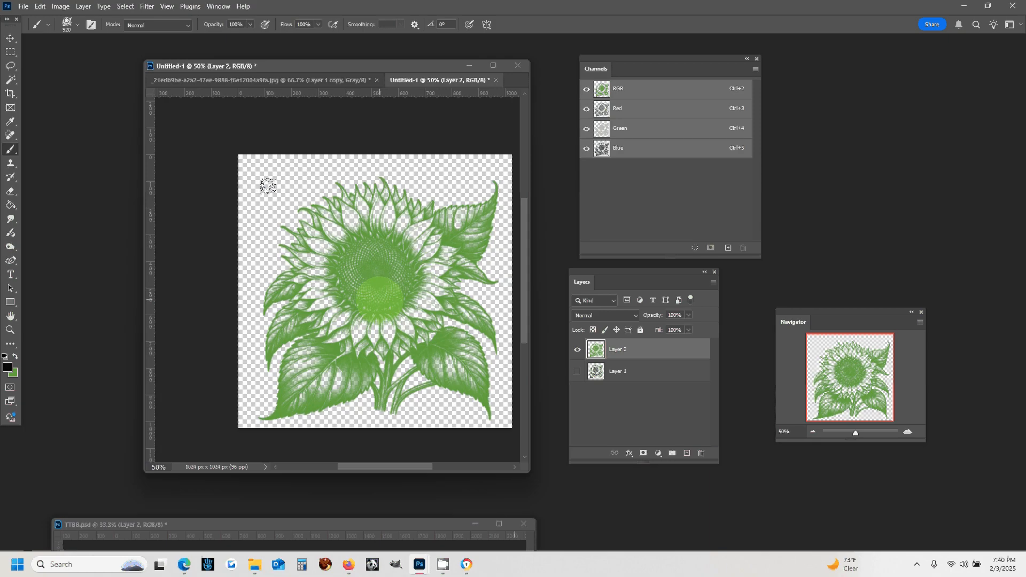
pyautogui.hotkey('ctrl', 'z')
pyautogui.hotkey('ctrl', 'z')
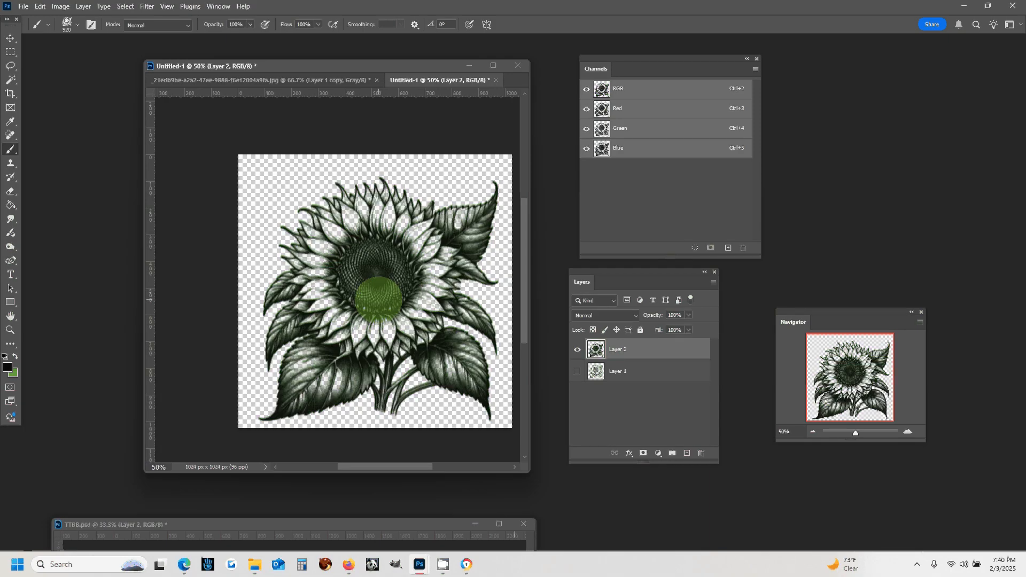
pyautogui.hotkey('ctrl', 'z')
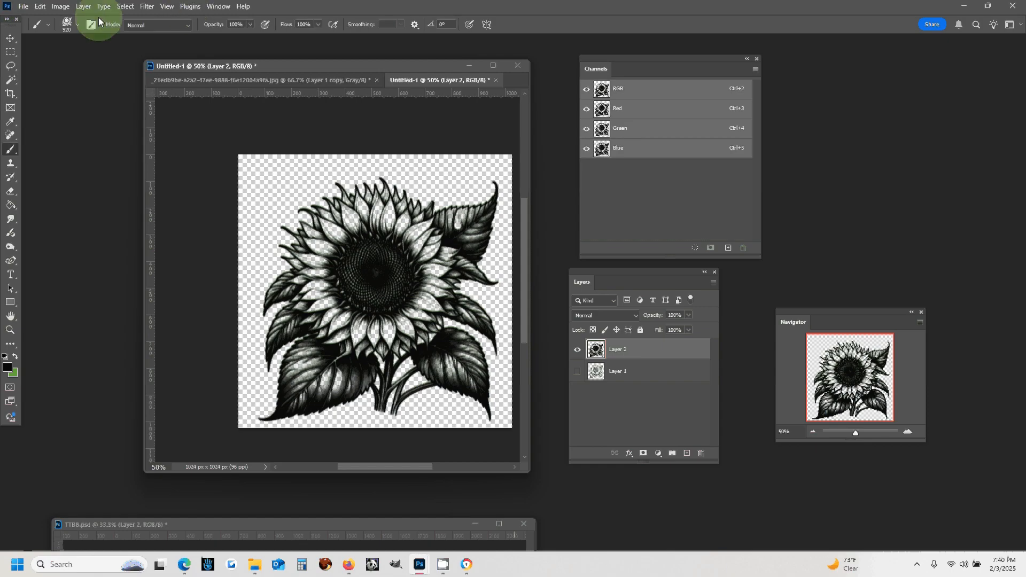
# Step: Check the new preset in the brush list and close the Untitled-1 document without saving
pyautogui.click(77, 24)
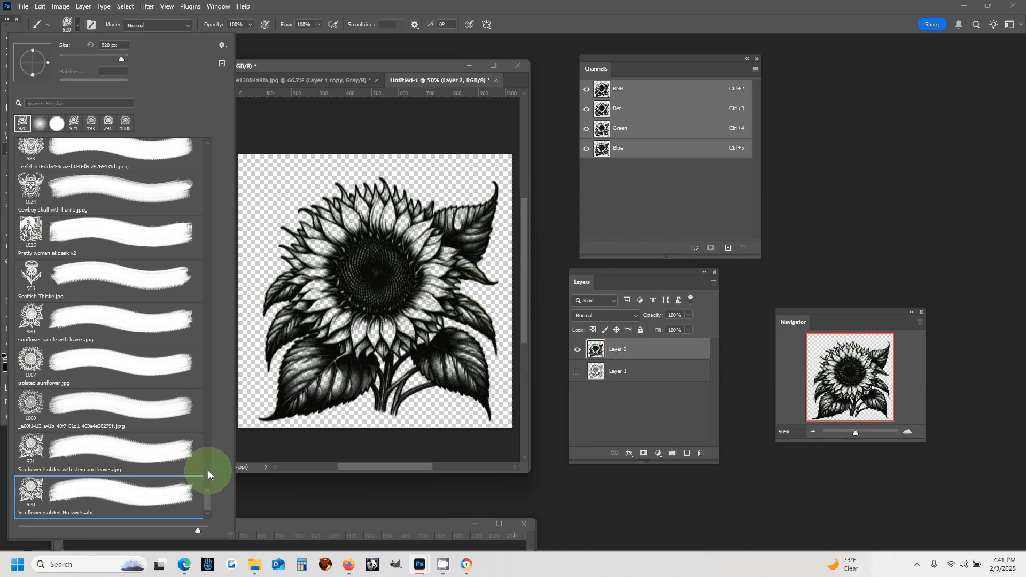
pyautogui.click(496, 80)
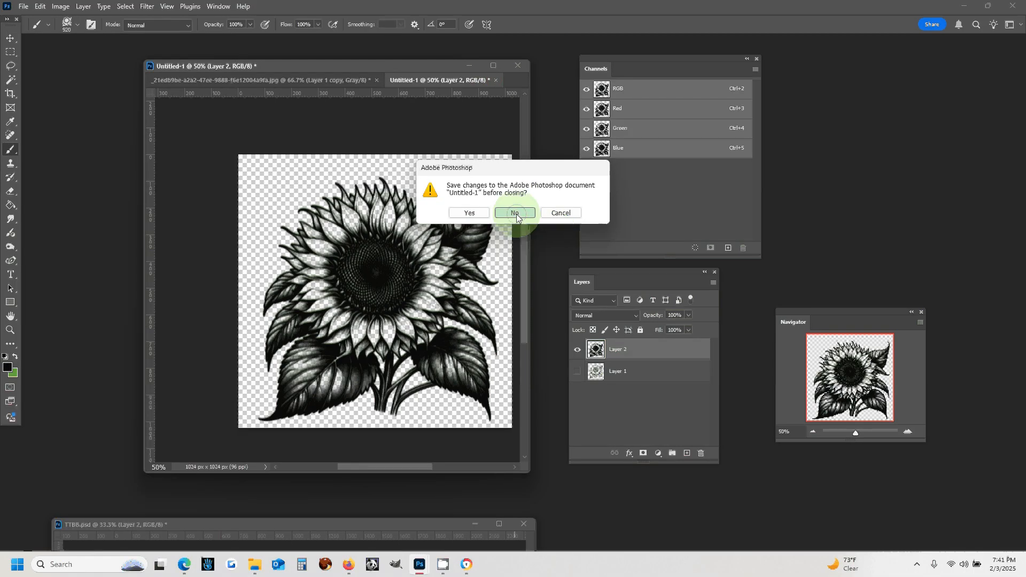
pyautogui.click(516, 214)
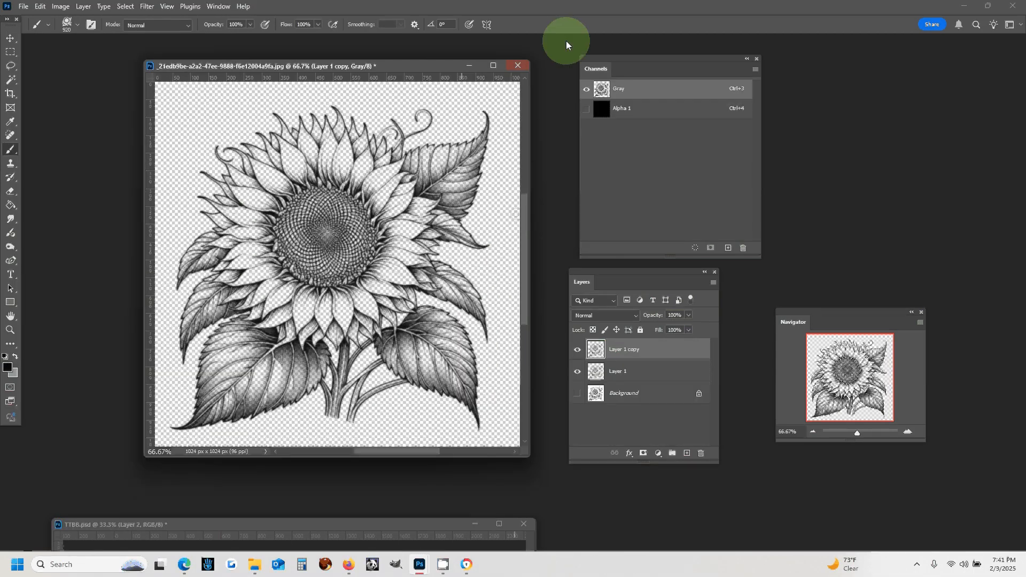
# Step: Close the original sunflower JPG document without saving its changes
pyautogui.click(517, 65)
pyautogui.click(558, 213)
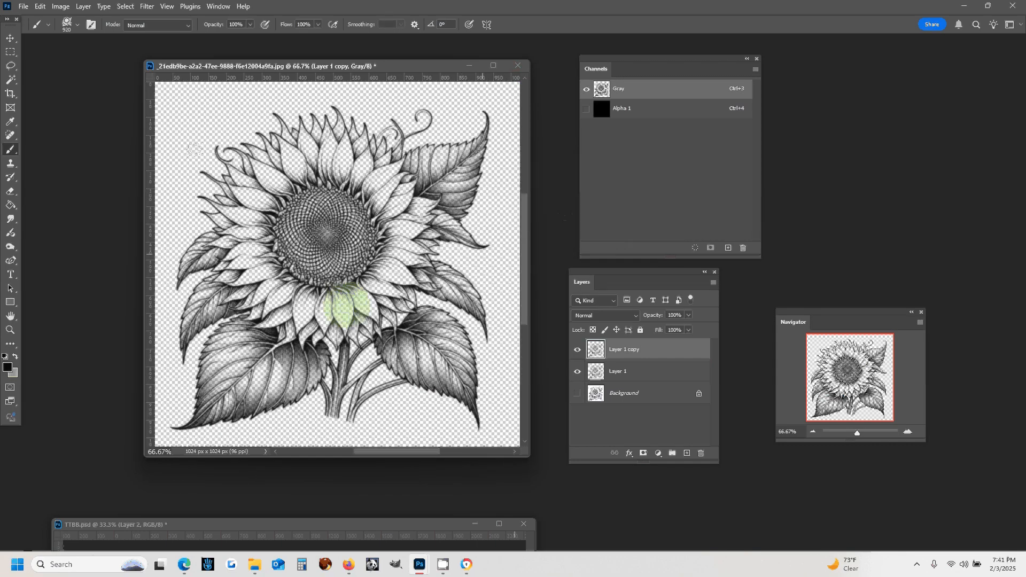
pyautogui.click(446, 46)
pyautogui.click(513, 69)
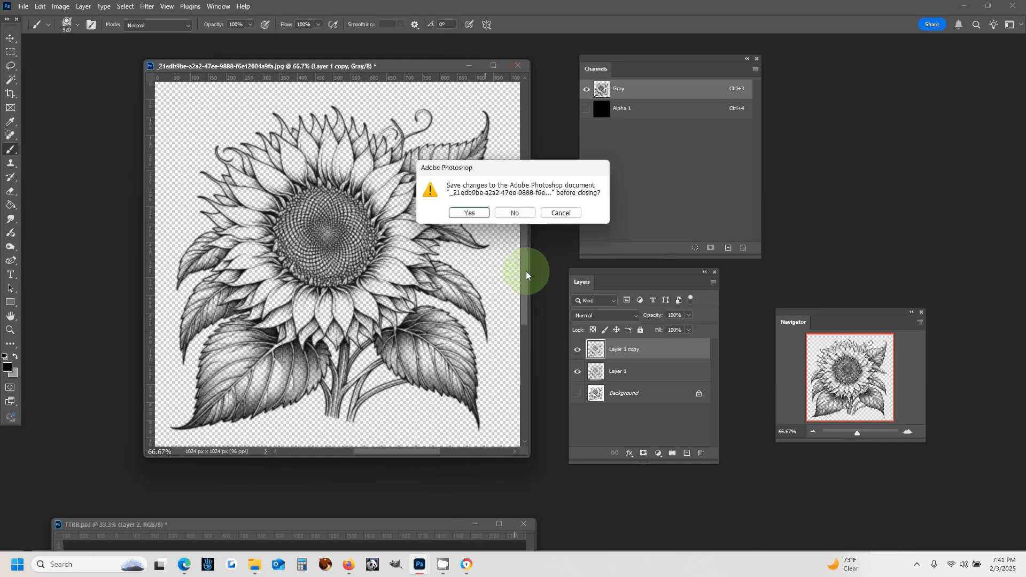
pyautogui.click(510, 212)
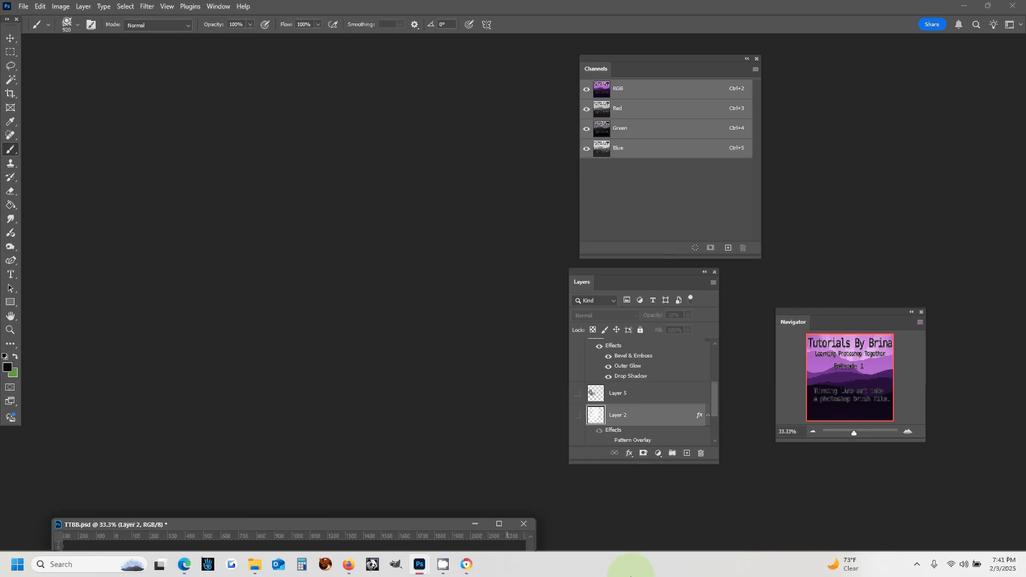
pyautogui.moveTo(442, 571)
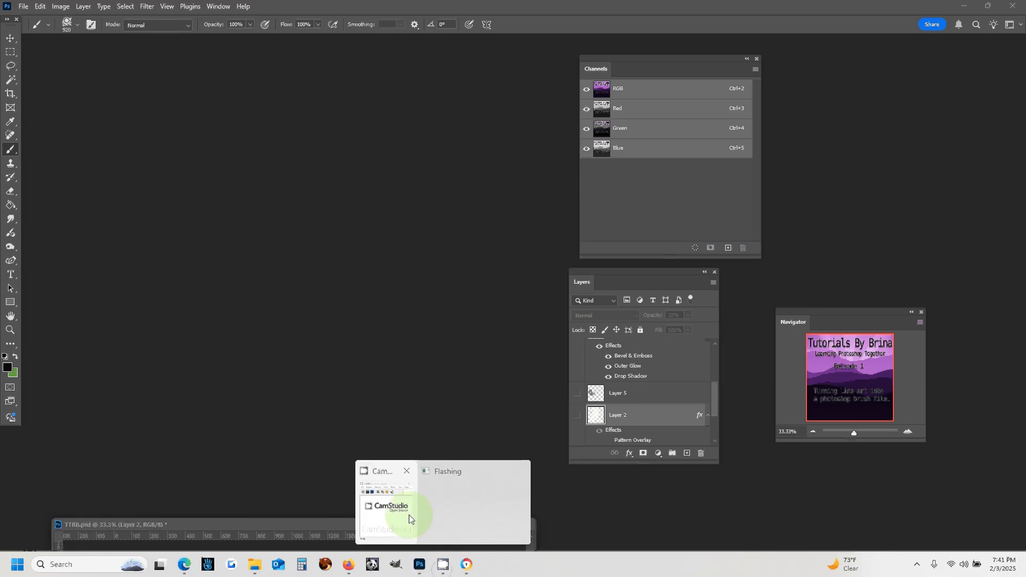
pyautogui.moveTo(381, 484)
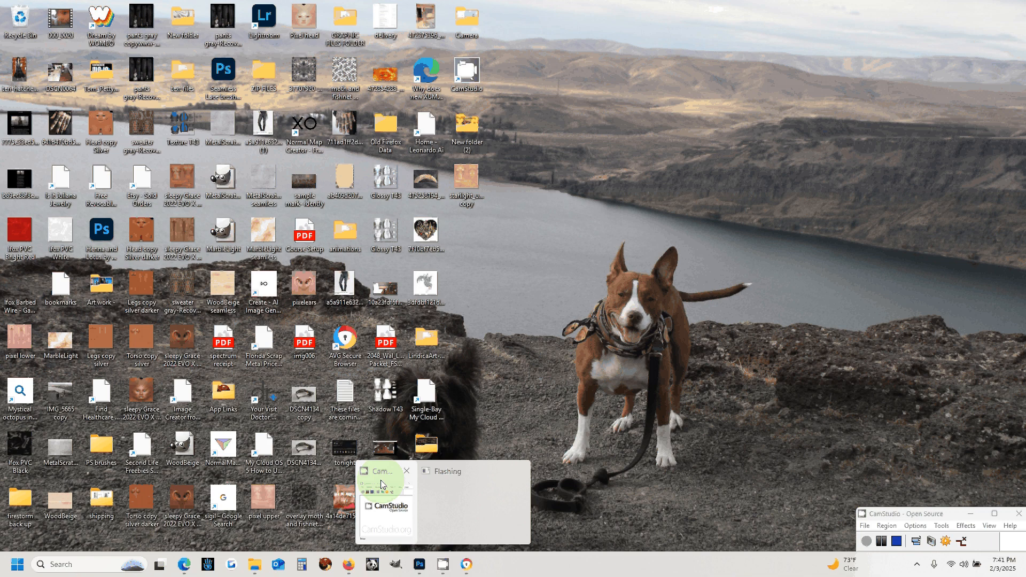